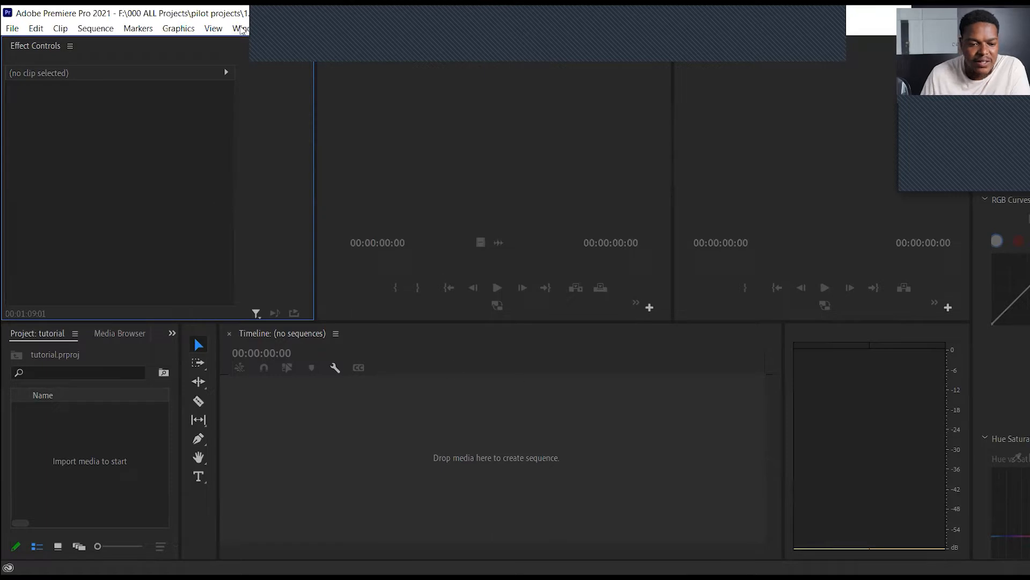
{"action": "left_click", "coordinate": [241, 28]}
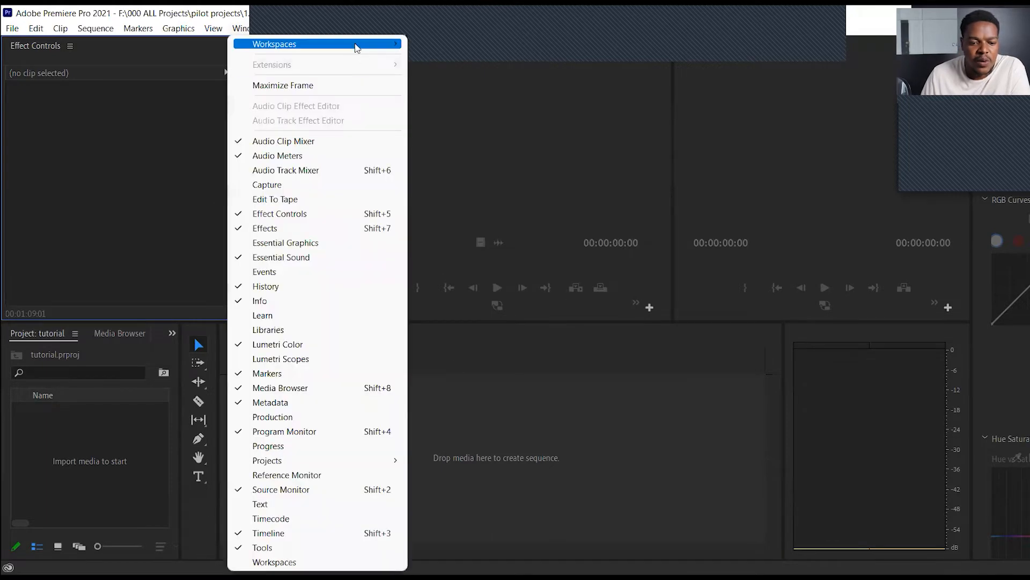
{"action": "left_click", "coordinate": [510, 143]}
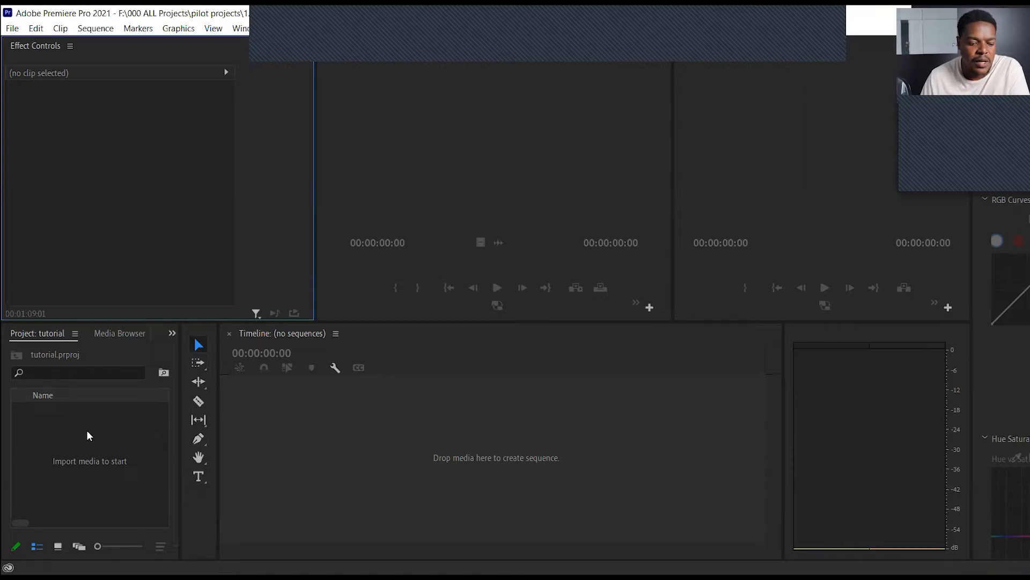
Step: Create a bin named Footage in the tutorial project
{"action": "left_click", "coordinate": [67, 431]}
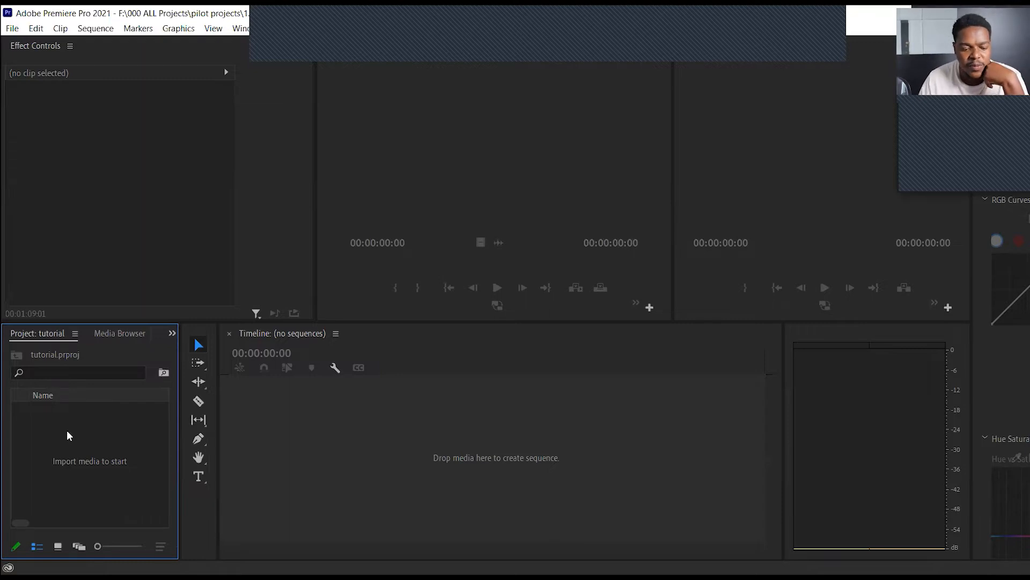
{"action": "left_click", "coordinate": [13, 29]}
{"action": "mouse_move", "coordinate": [33, 44]}
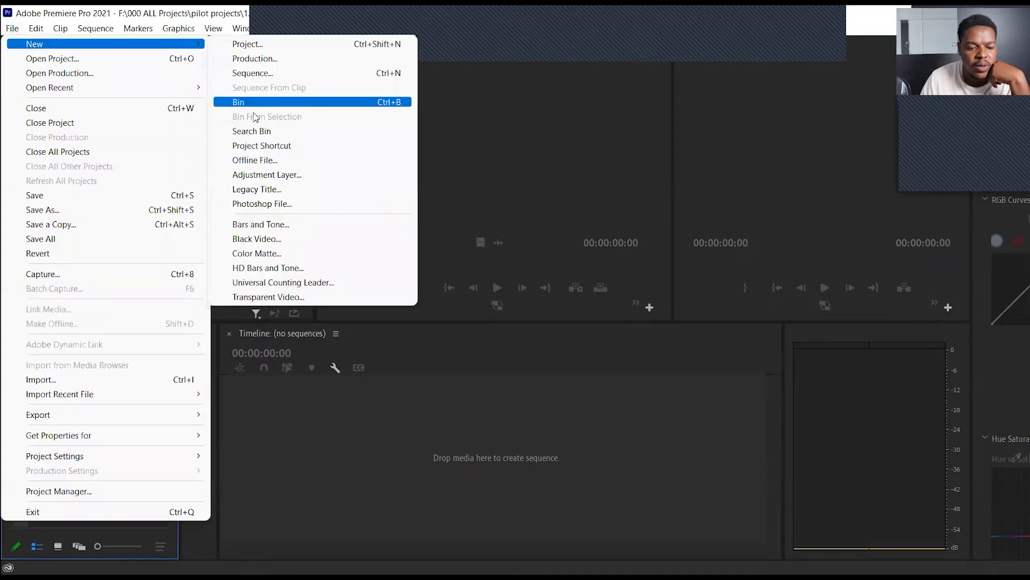
{"action": "left_click", "coordinate": [263, 103]}
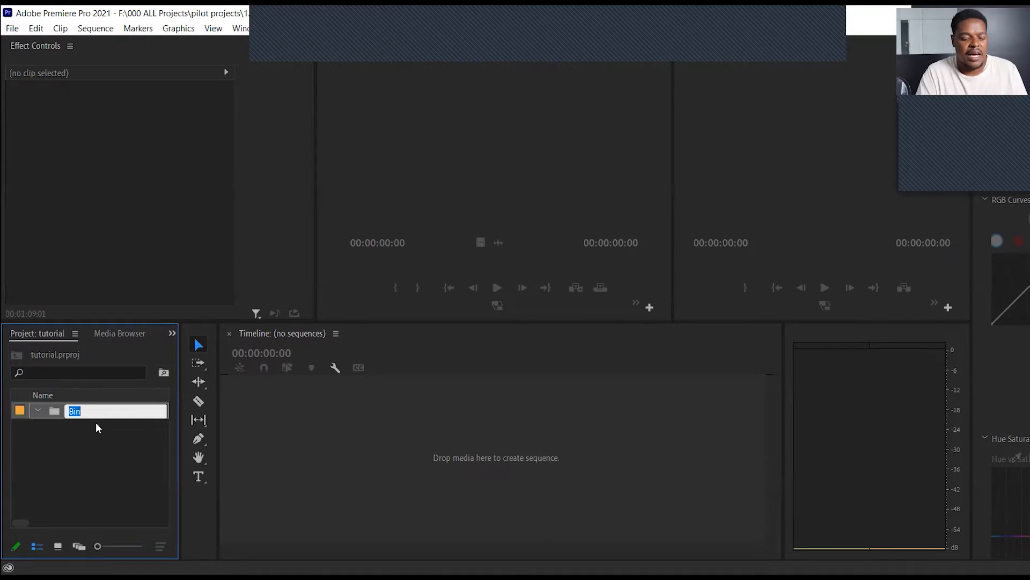
{"action": "type", "text": "Foot"}
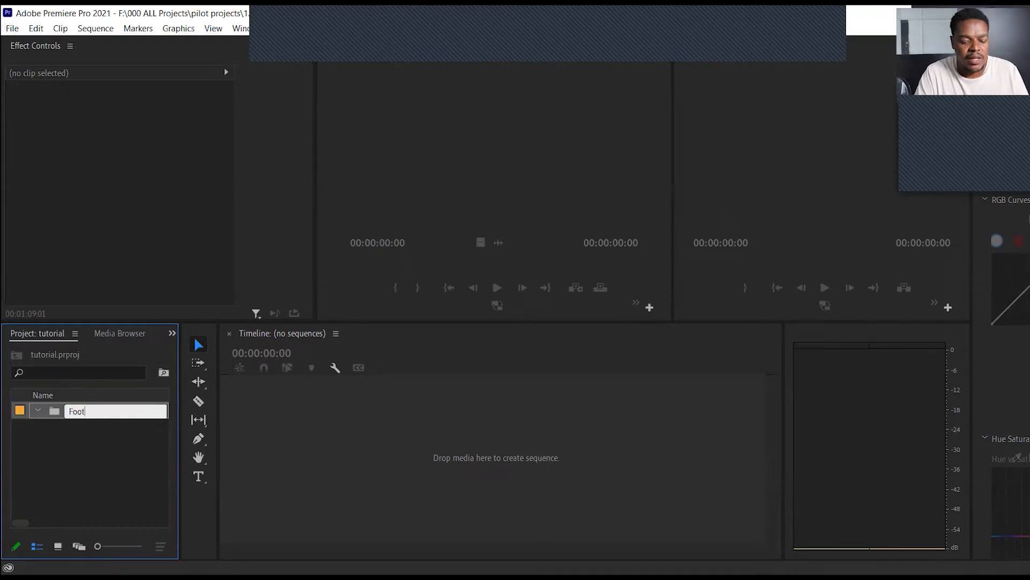
{"action": "type", "text": "age"}
{"action": "key", "text": "Return"}
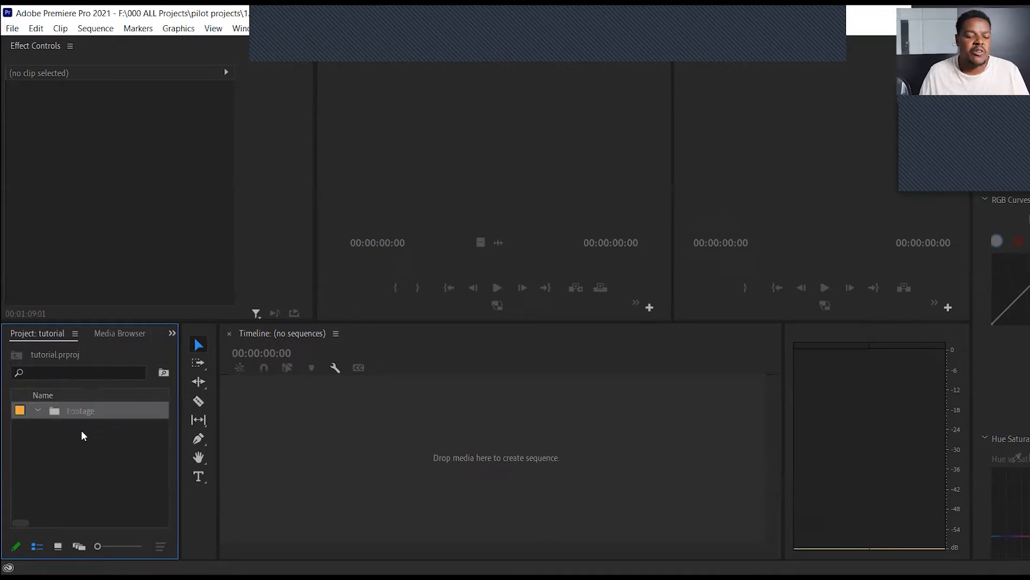
Step: Create a second bin named offline at the top level of the project, alongside Footage
{"action": "left_click", "coordinate": [73, 436]}
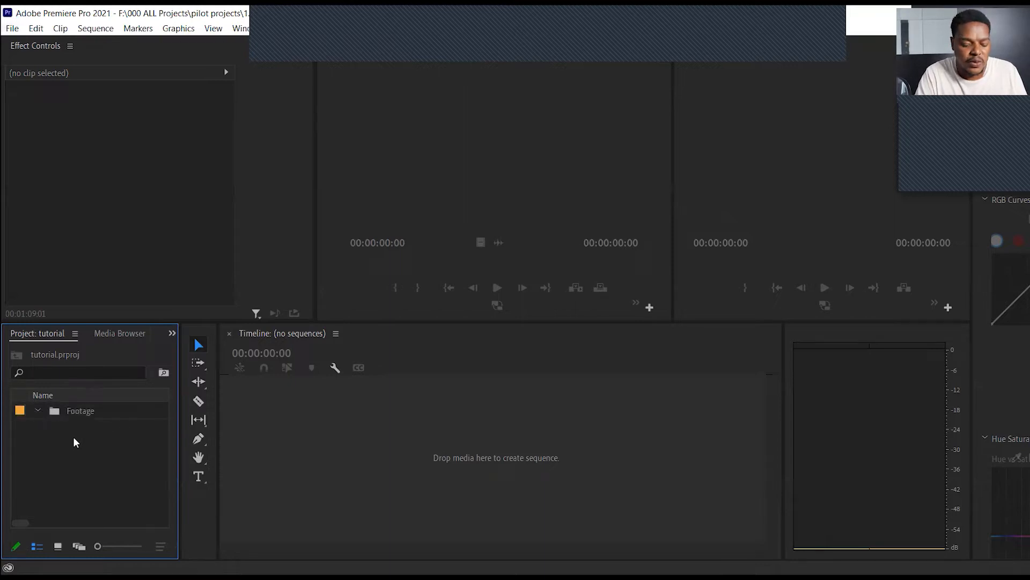
{"action": "key", "text": "ctrl+b"}
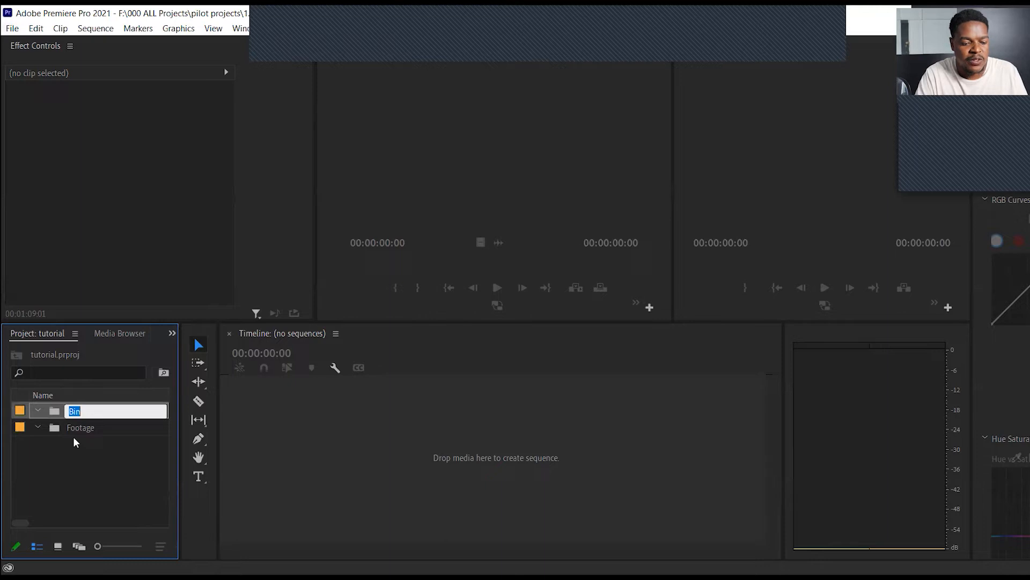
{"action": "type", "text": "offline"}
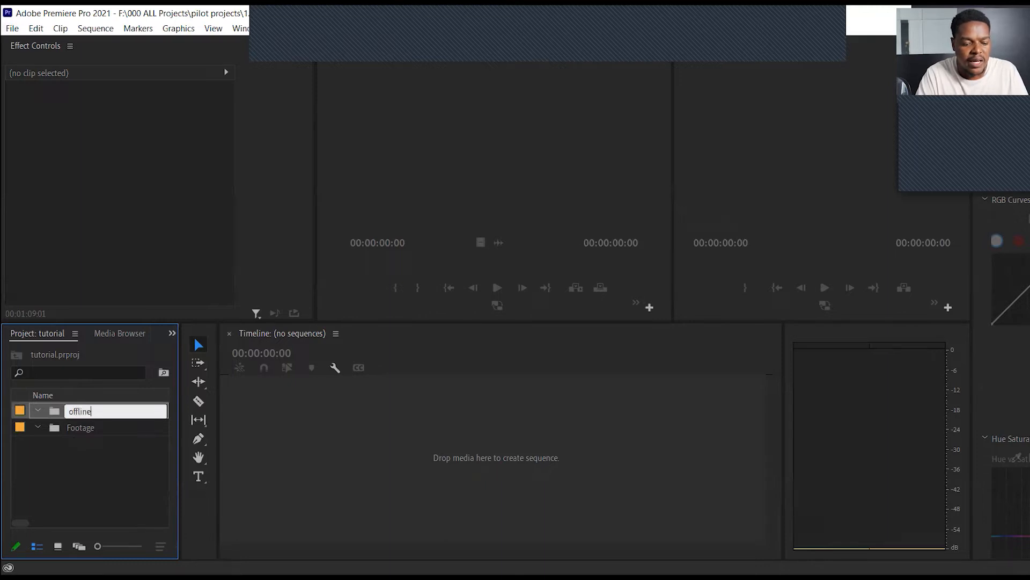
{"action": "key", "text": "Tab"}
{"action": "key", "text": "Return"}
Step: Create another bin inside the Footage bin and name it muisc
{"action": "key", "text": "ctrl+b"}
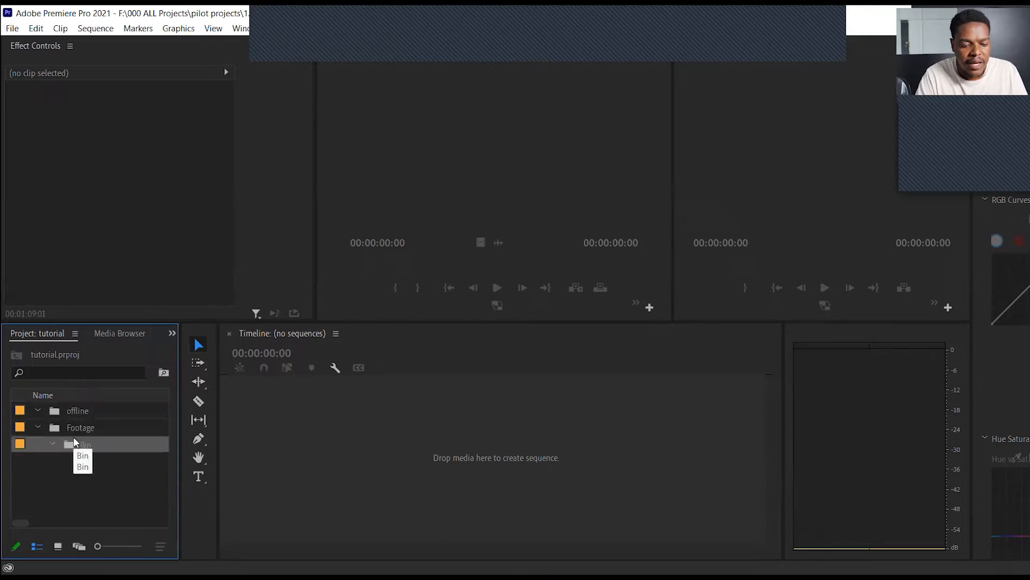
{"action": "type", "text": "muisc"}
{"action": "key", "text": "Return"}
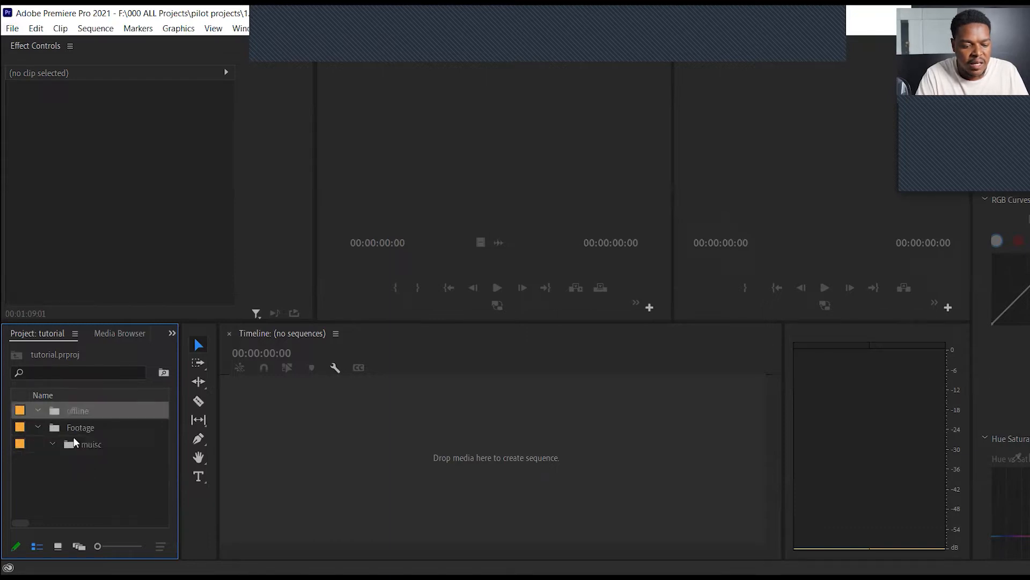
Step: Rename the misspelled muisc bin as music and move it out of Footage to the project's top level
{"action": "left_click", "coordinate": [75, 439]}
{"action": "double_click", "coordinate": [91, 446]}
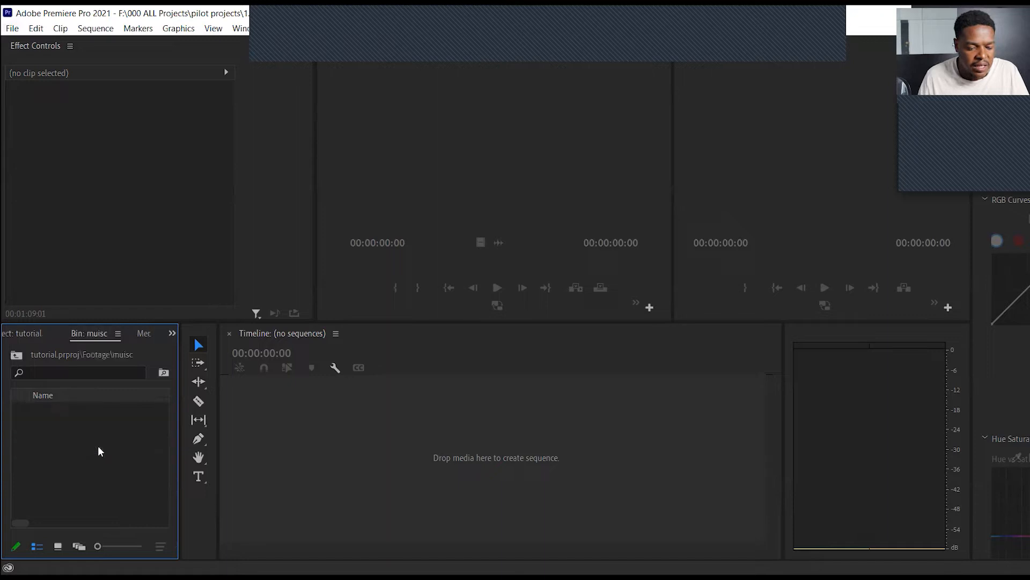
{"action": "left_click", "coordinate": [16, 357]}
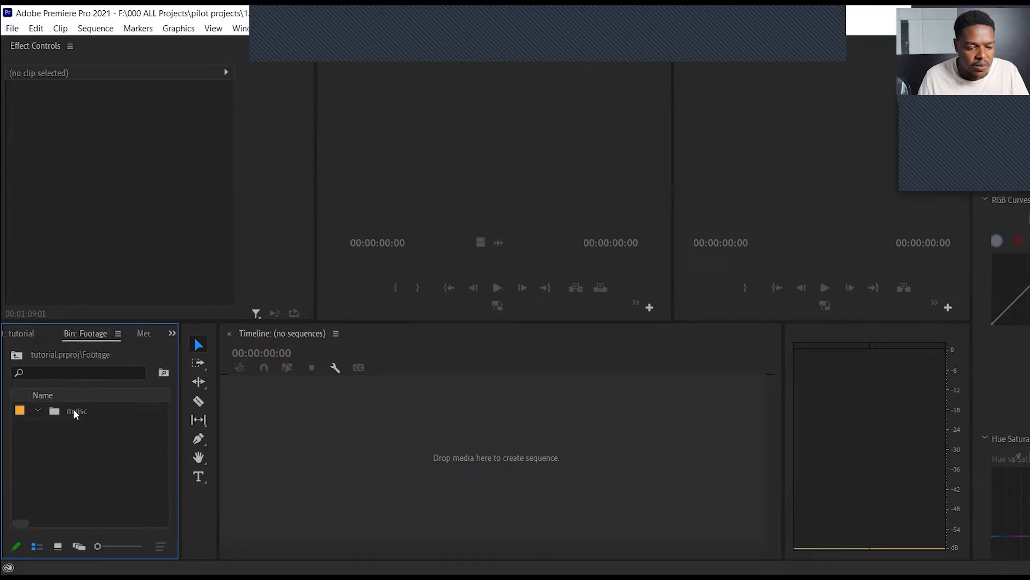
{"action": "left_click", "coordinate": [15, 356]}
{"action": "left_click", "coordinate": [92, 445]}
{"action": "type", "text": "music"}
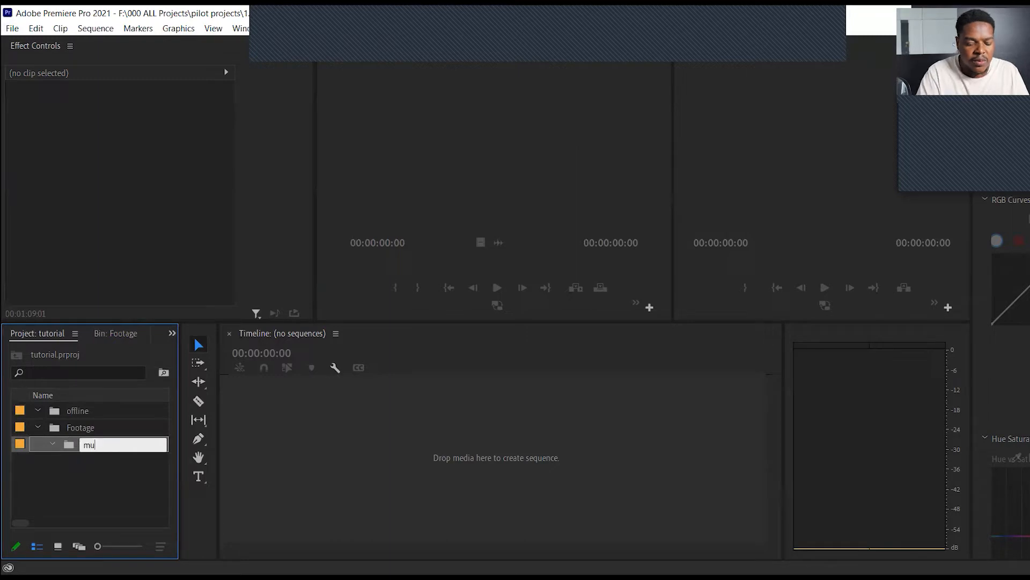
{"action": "key", "text": "Return"}
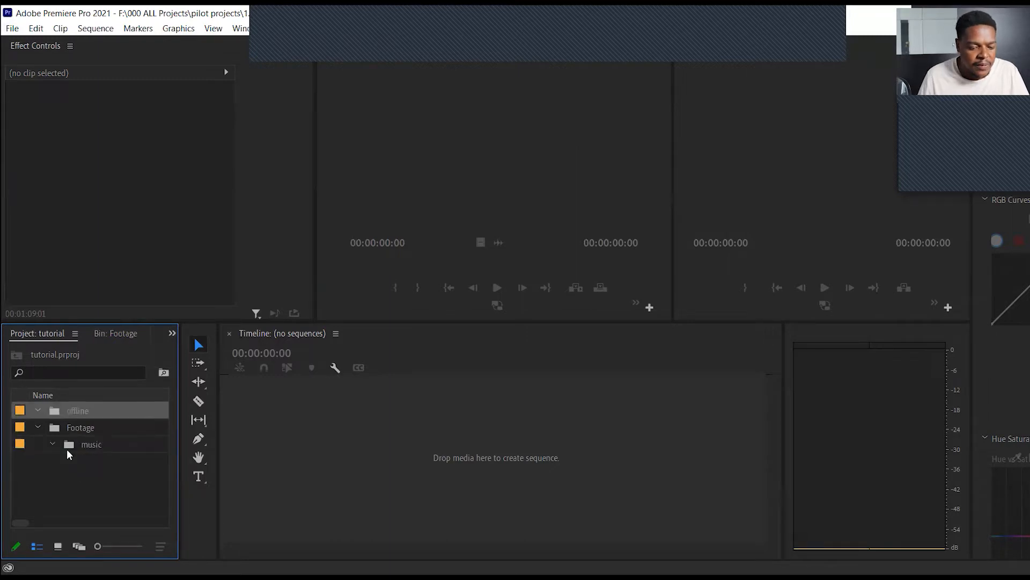
{"action": "left_click", "coordinate": [66, 448]}
{"action": "left_click_drag", "start_coordinate": [53, 481], "coordinate": [78, 470]}
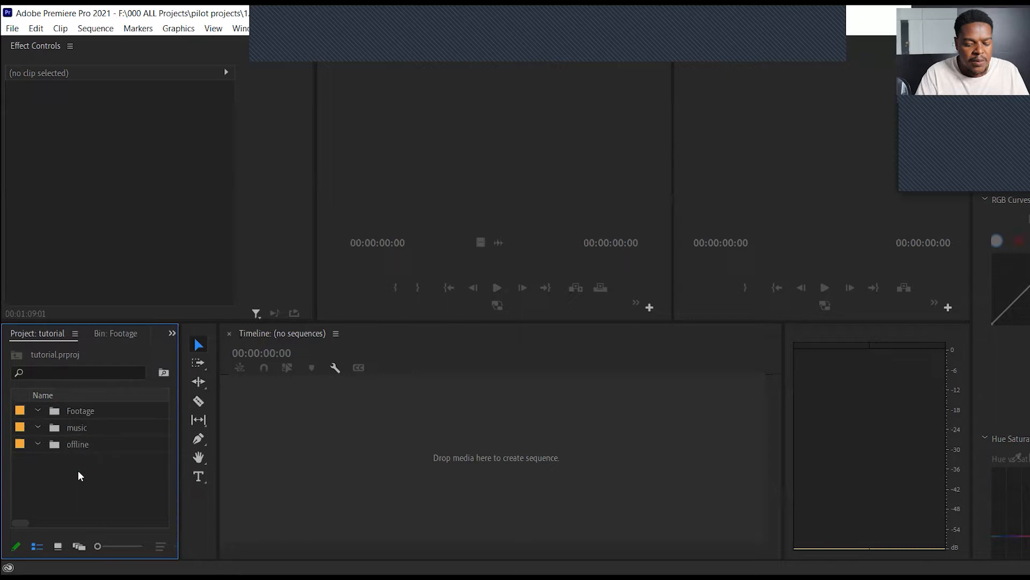
Step: Create a bin named sound at the top level of the project, keeping the Footage bin's name
{"action": "key", "text": "ctrl+b"}
{"action": "type", "text": "sound"}
{"action": "key", "text": "Tab"}
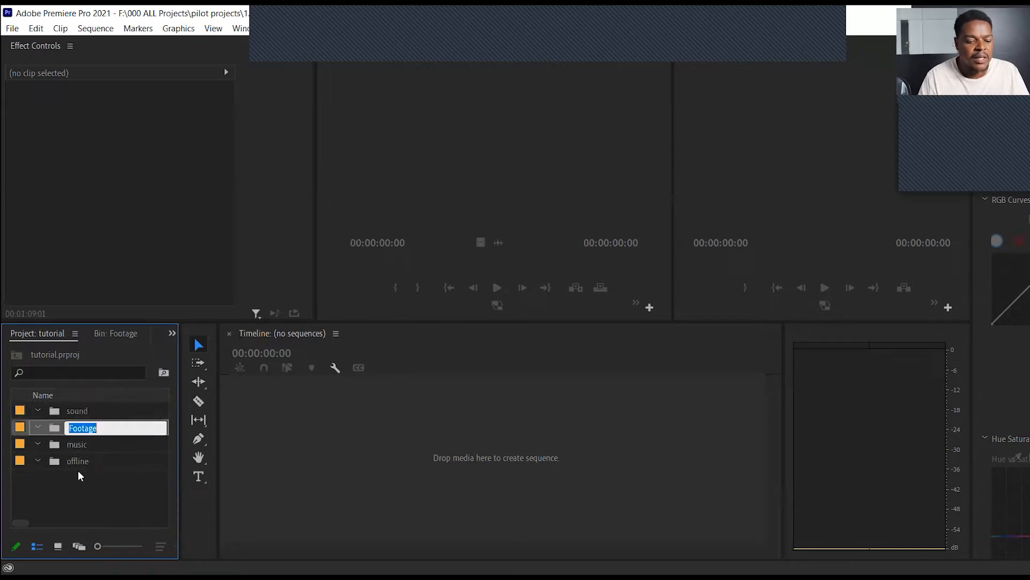
{"action": "left_click", "coordinate": [79, 470]}
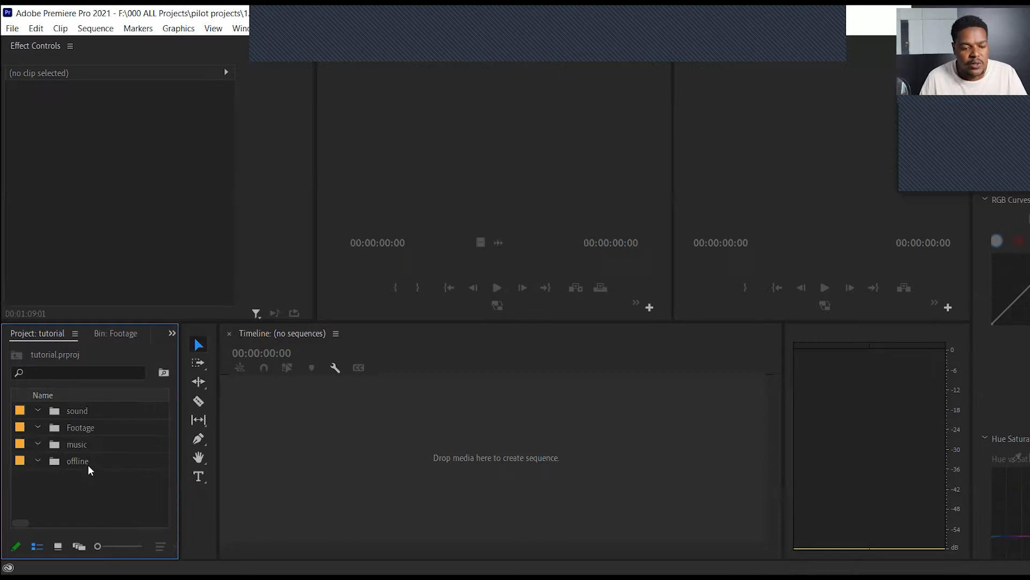
Step: Import Busy City - TrackTribe, MVI_0274, MVI_0275, MVI_0276, ZOOM0029 and ZOOM0030 from the desktop files folder into the Footage bin
{"action": "left_click", "coordinate": [73, 429]}
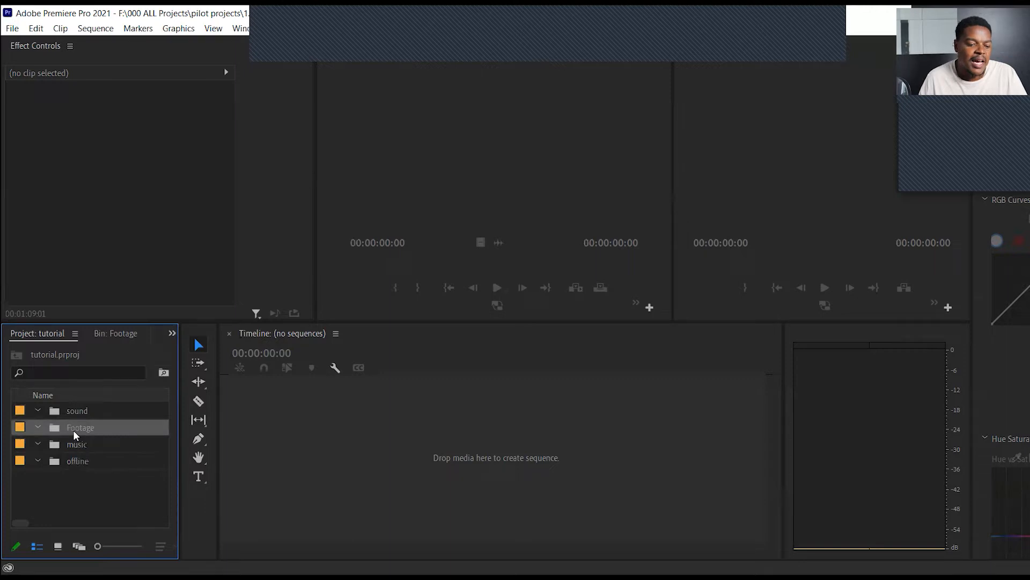
{"action": "right_click", "coordinate": [73, 430]}
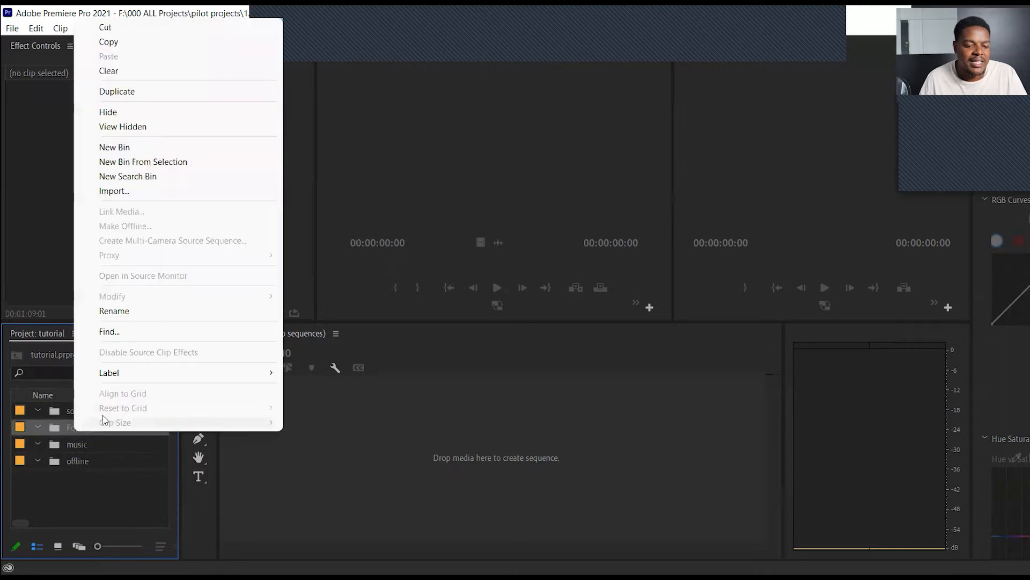
{"action": "left_click", "coordinate": [148, 192]}
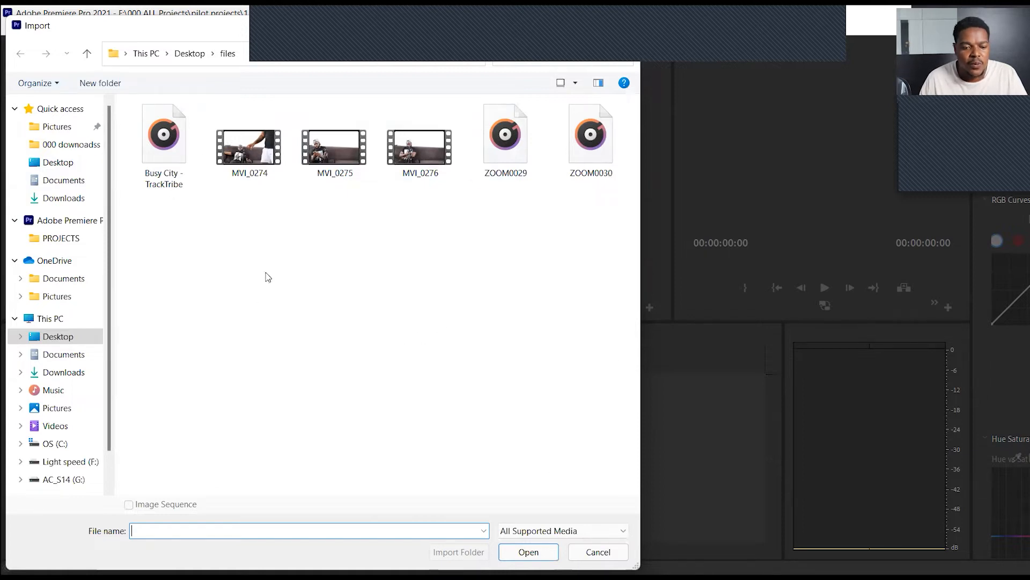
{"action": "left_click_drag", "start_coordinate": [176, 307], "coordinate": [590, 160]}
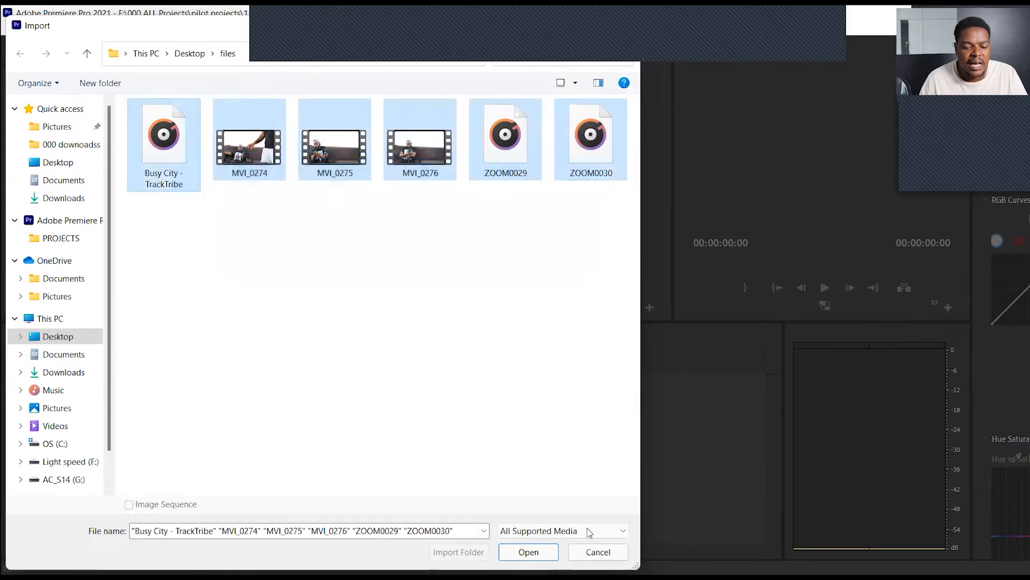
{"action": "left_click", "coordinate": [528, 552]}
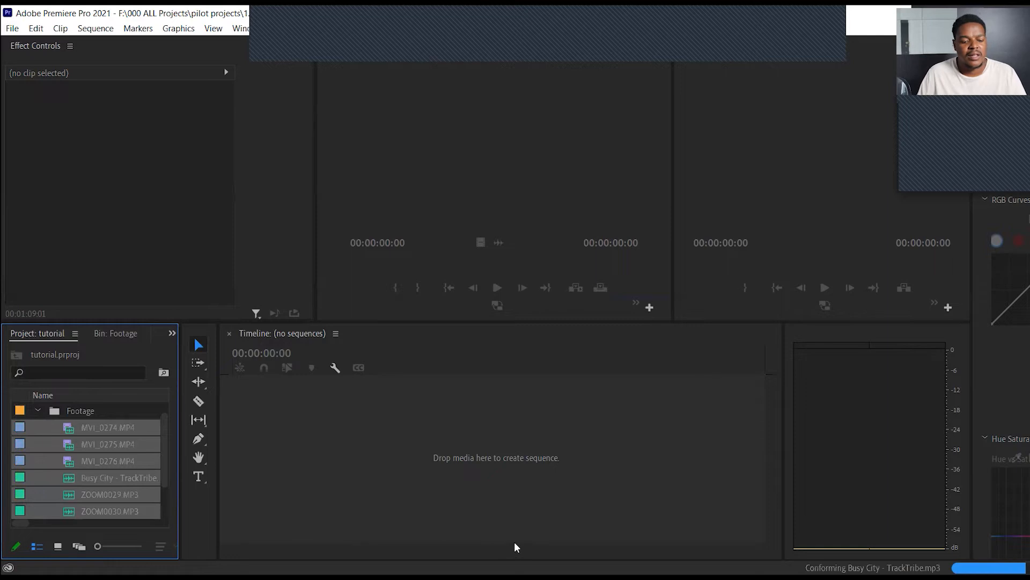
{"action": "left_click", "coordinate": [105, 454]}
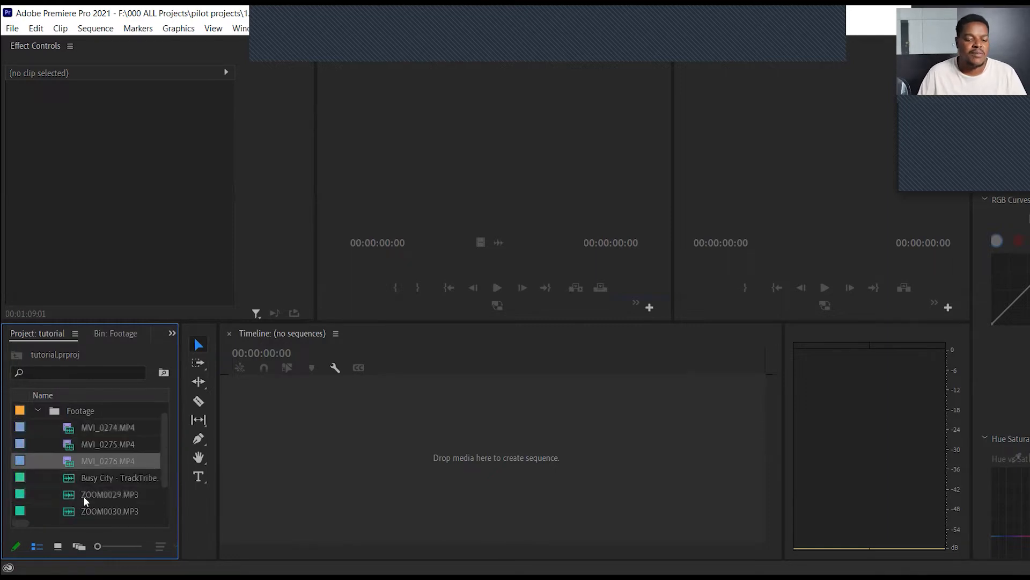
{"action": "left_click", "coordinate": [86, 498]}
{"action": "left_click", "coordinate": [104, 510]}
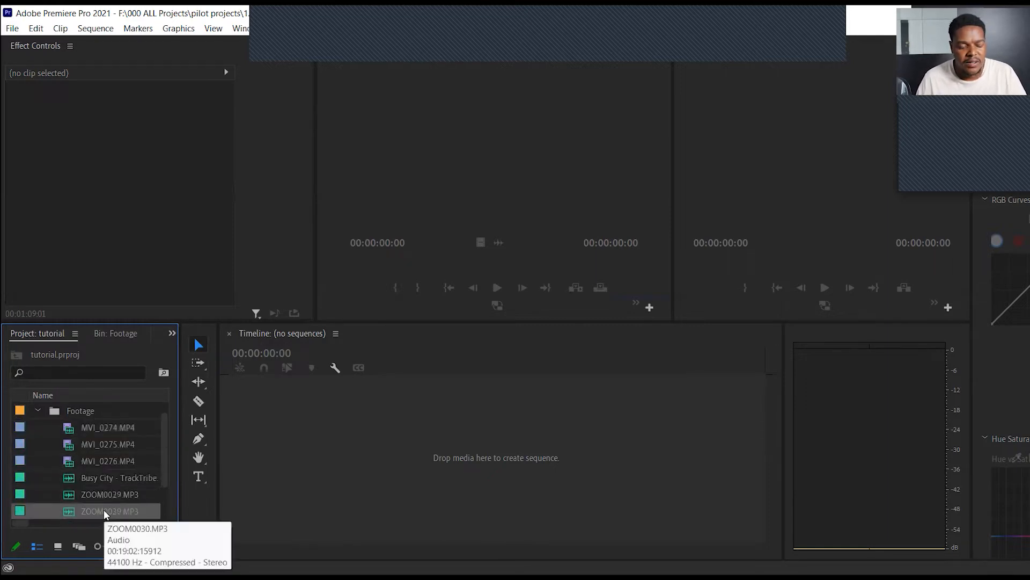
{"action": "left_click", "coordinate": [36, 409]}
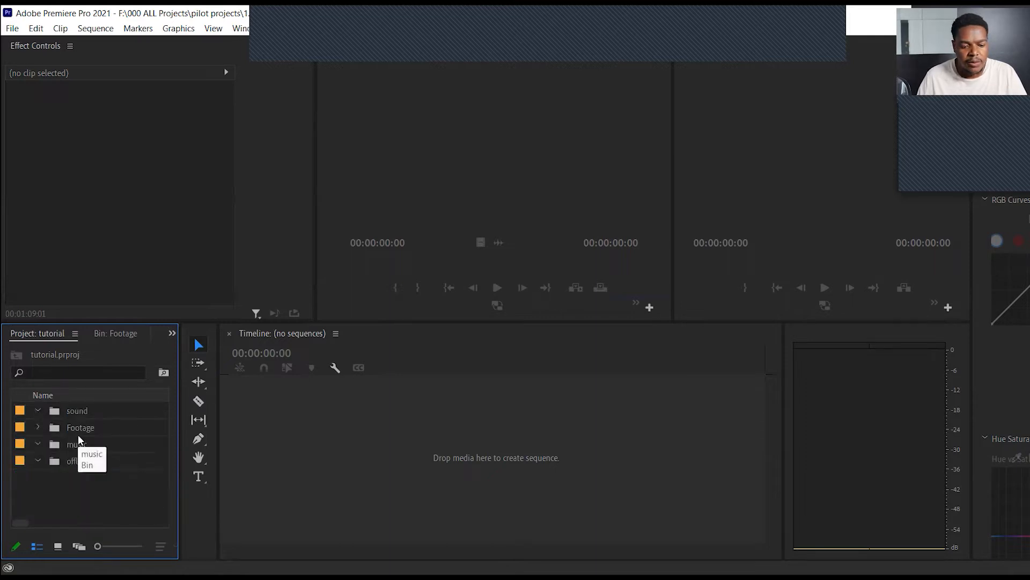
{"action": "left_click", "coordinate": [11, 28]}
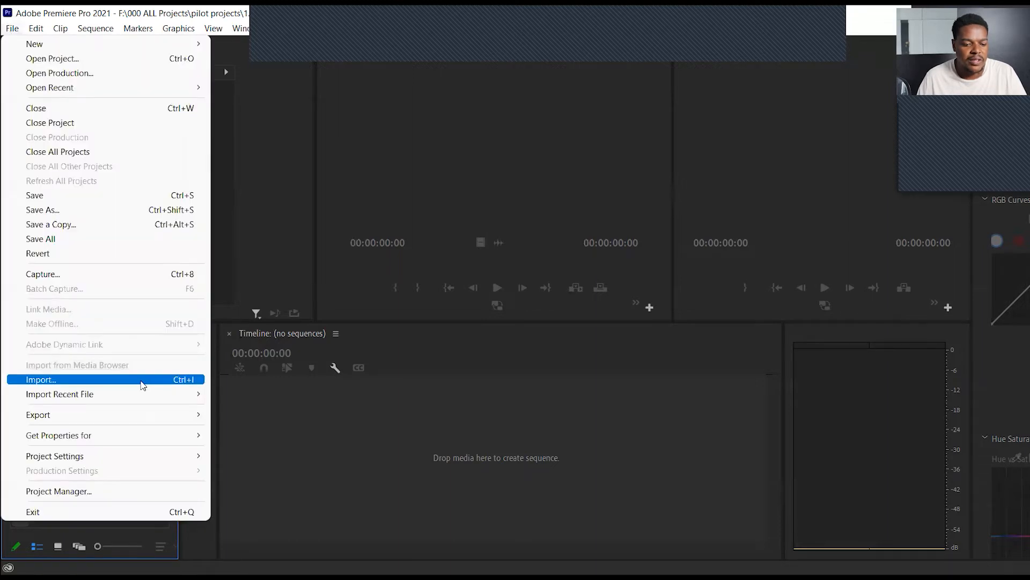
{"action": "left_click", "coordinate": [142, 382]}
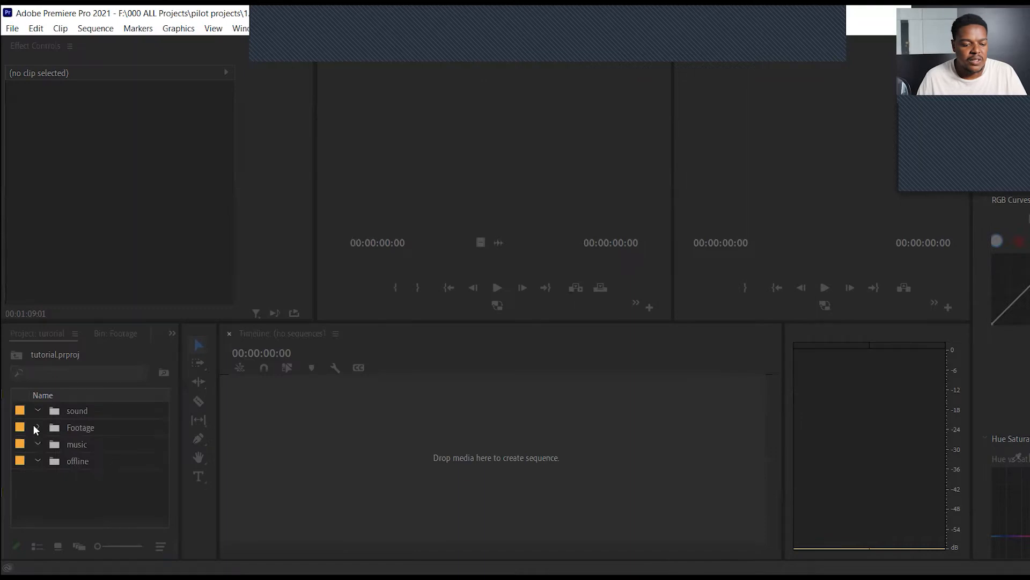
Step: Move ZOOM0029.MP3 and ZOOM0030.MP3 from Footage into the sound bin, and the Busy City - TrackTribe track into the music bin
{"action": "left_click", "coordinate": [37, 427]}
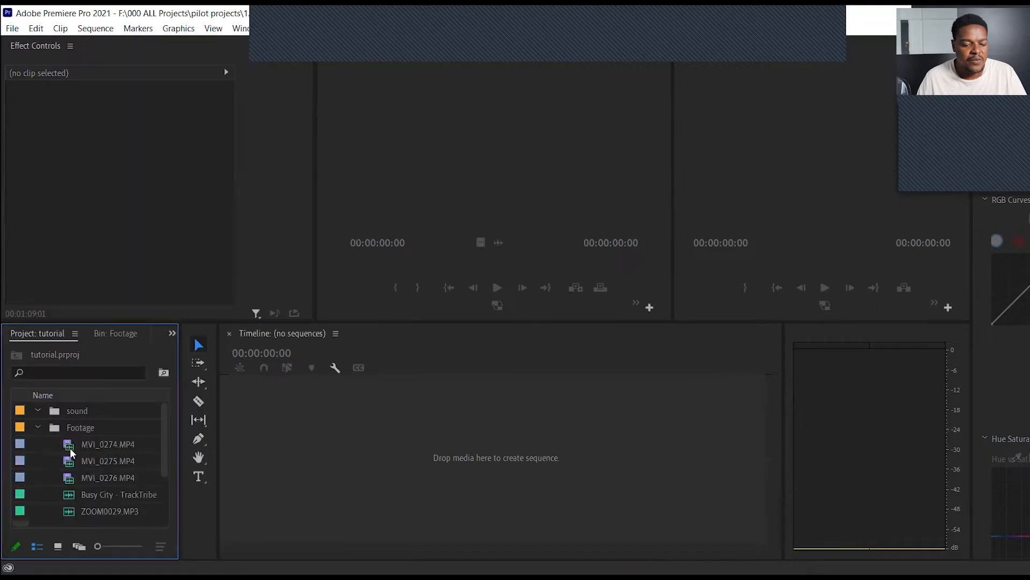
{"action": "left_click_drag", "start_coordinate": [132, 323], "coordinate": [168, 224]}
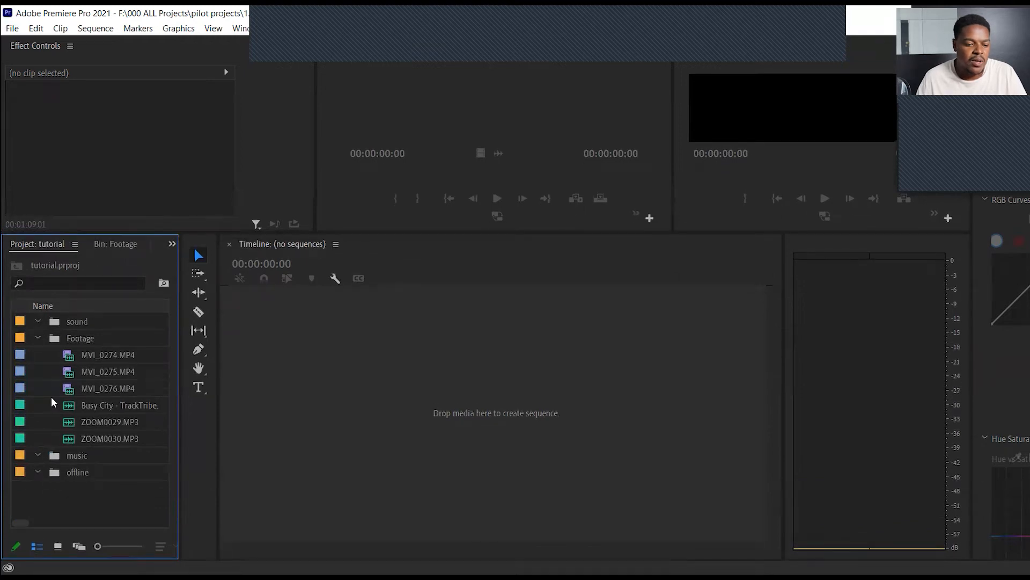
{"action": "mouse_move", "coordinate": [86, 421]}
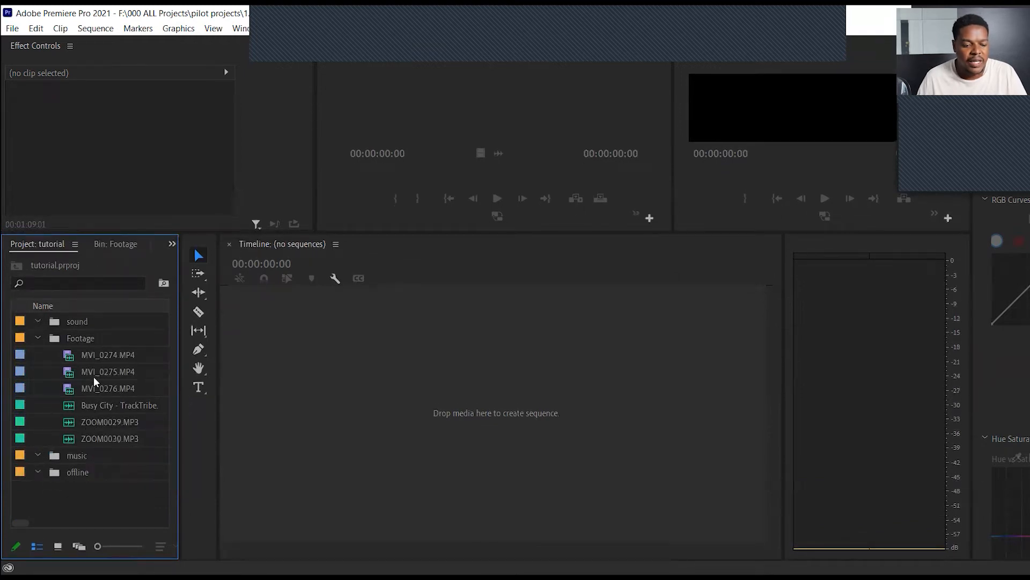
{"action": "left_click", "coordinate": [110, 427]}
{"action": "left_click", "coordinate": [103, 441], "text": "shift"}
{"action": "left_click_drag", "start_coordinate": [80, 426], "coordinate": [75, 321]}
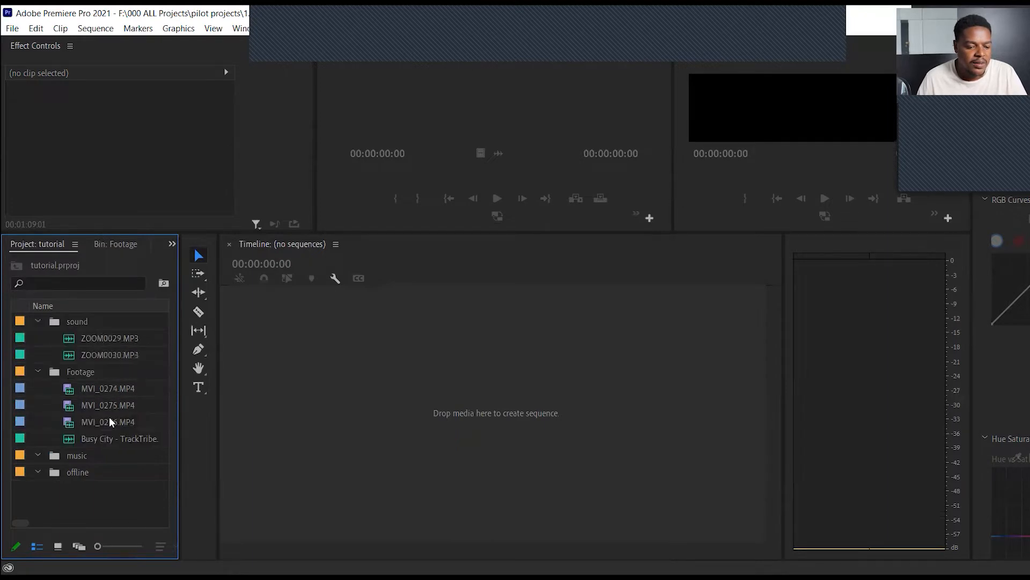
{"action": "left_click", "coordinate": [90, 437]}
{"action": "left_click_drag", "start_coordinate": [94, 443], "coordinate": [84, 455]}
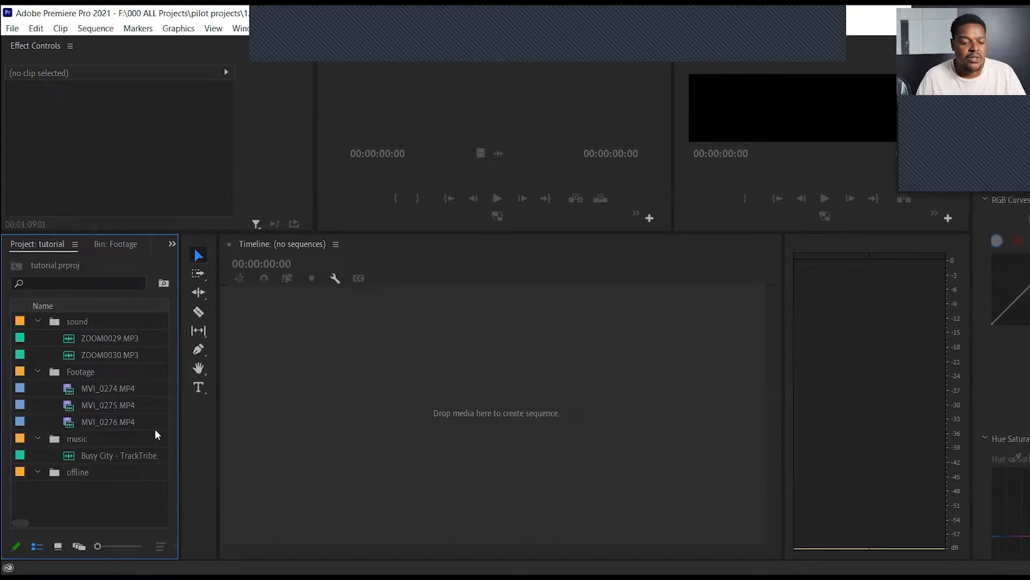
Step: Create a sequence named Offline from the DSLR 1080p25 preset
{"action": "double_click", "coordinate": [79, 474]}
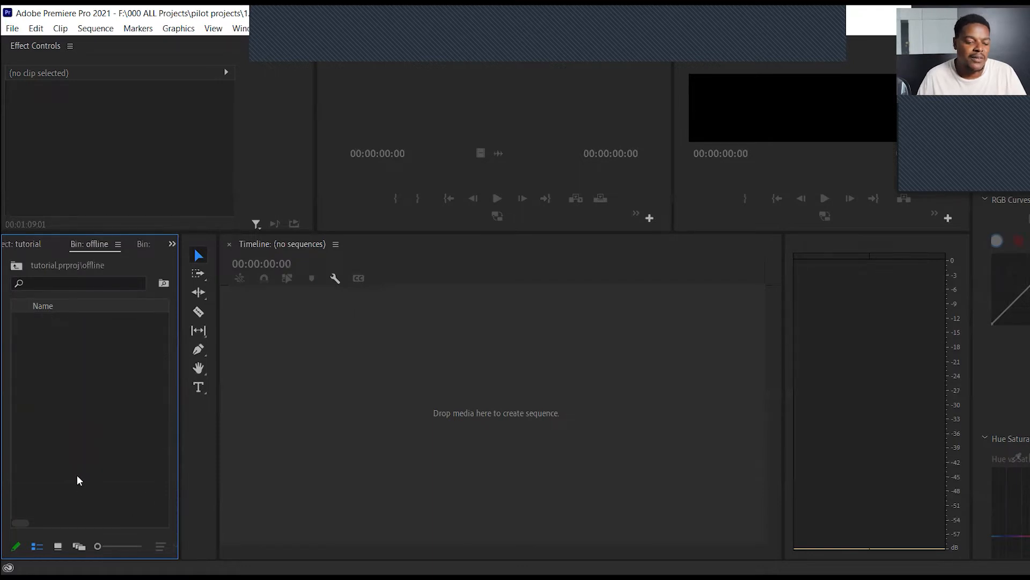
{"action": "left_click", "coordinate": [16, 266]}
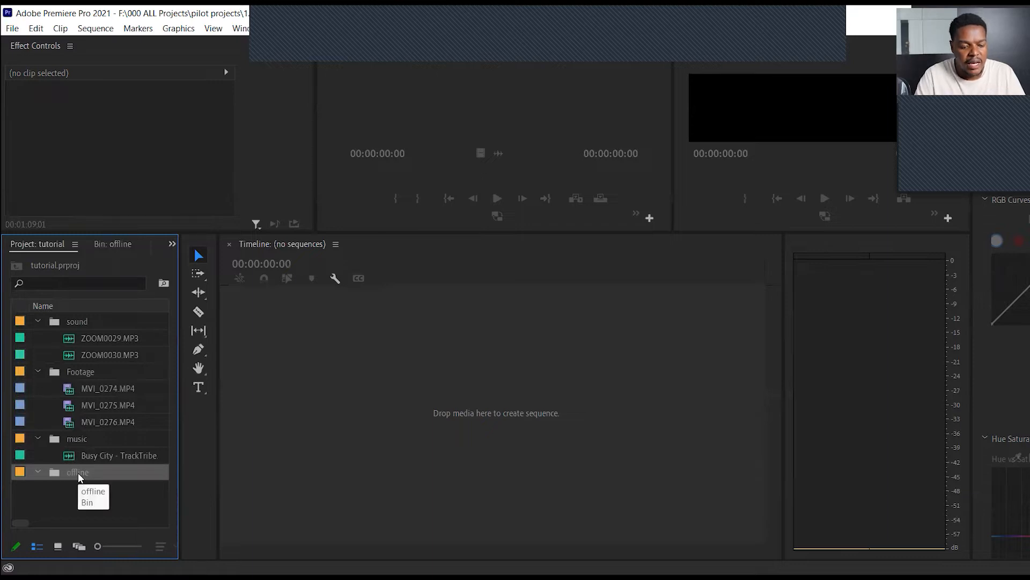
{"action": "key", "text": "ctrl+n"}
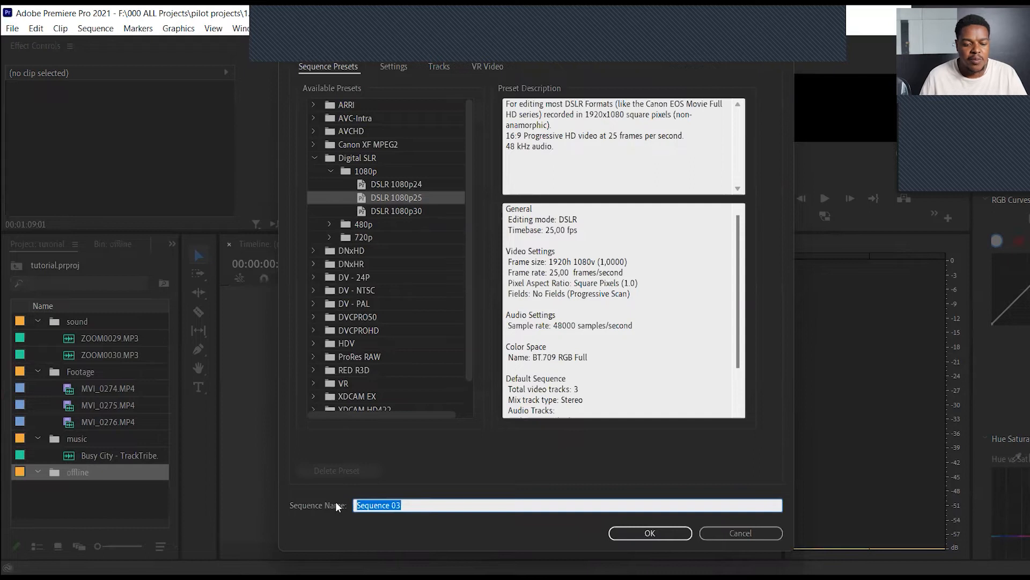
{"action": "type", "text": "Offline"}
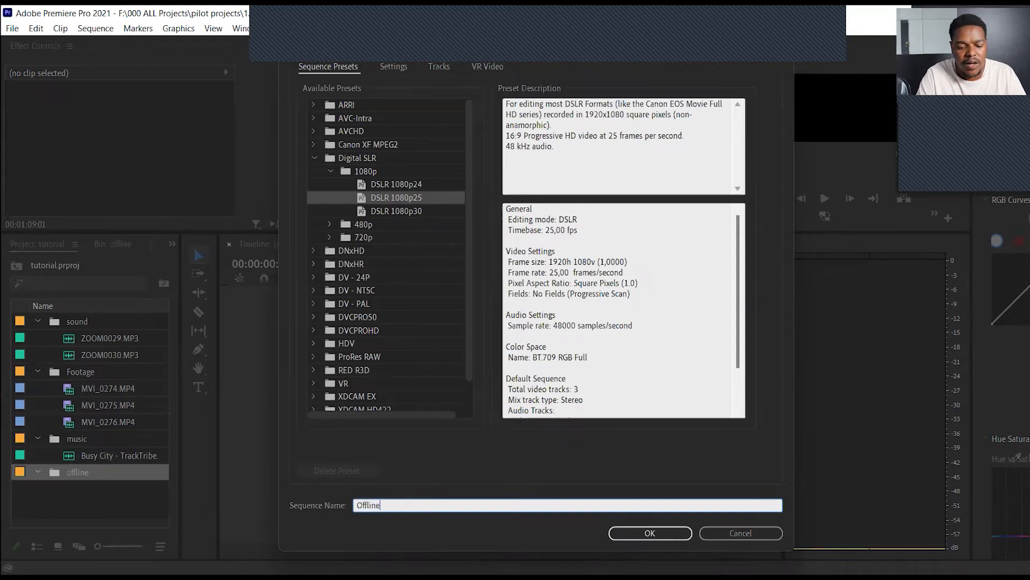
{"action": "key", "text": "Return"}
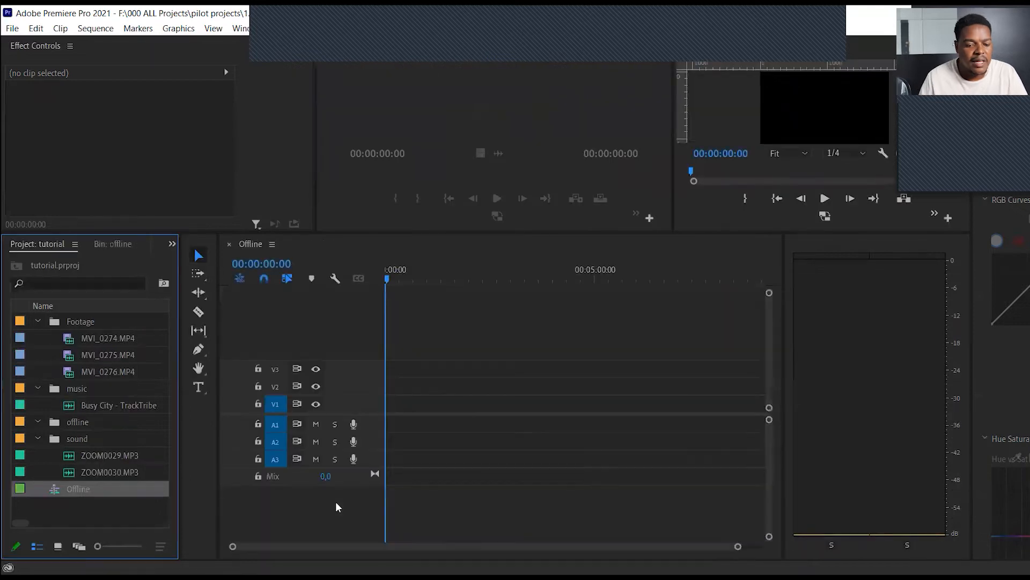
{"action": "left_click", "coordinate": [389, 282]}
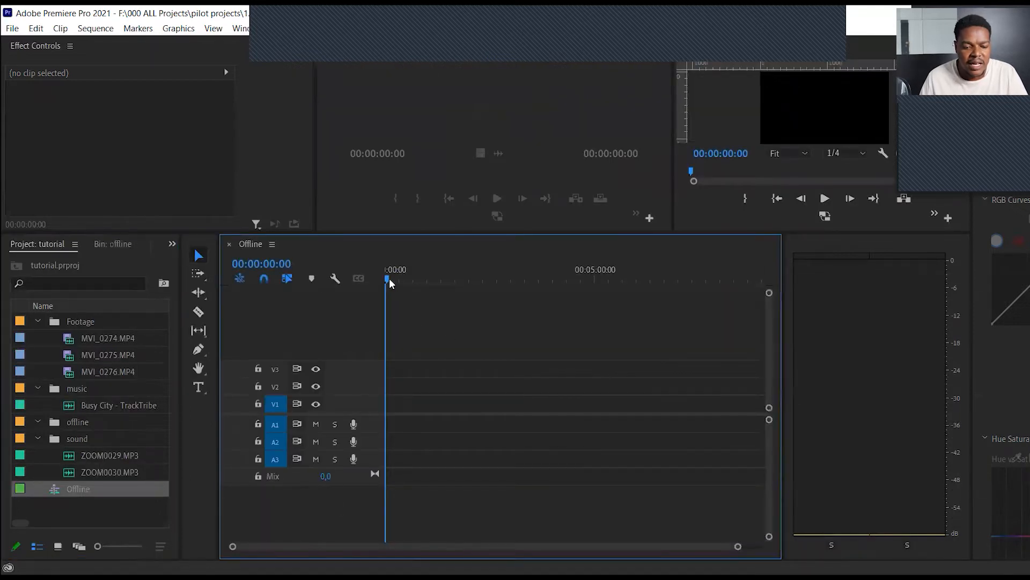
{"action": "left_click_drag", "start_coordinate": [389, 280], "coordinate": [366, 299]}
{"action": "left_click_drag", "start_coordinate": [432, 304], "coordinate": [384, 318]}
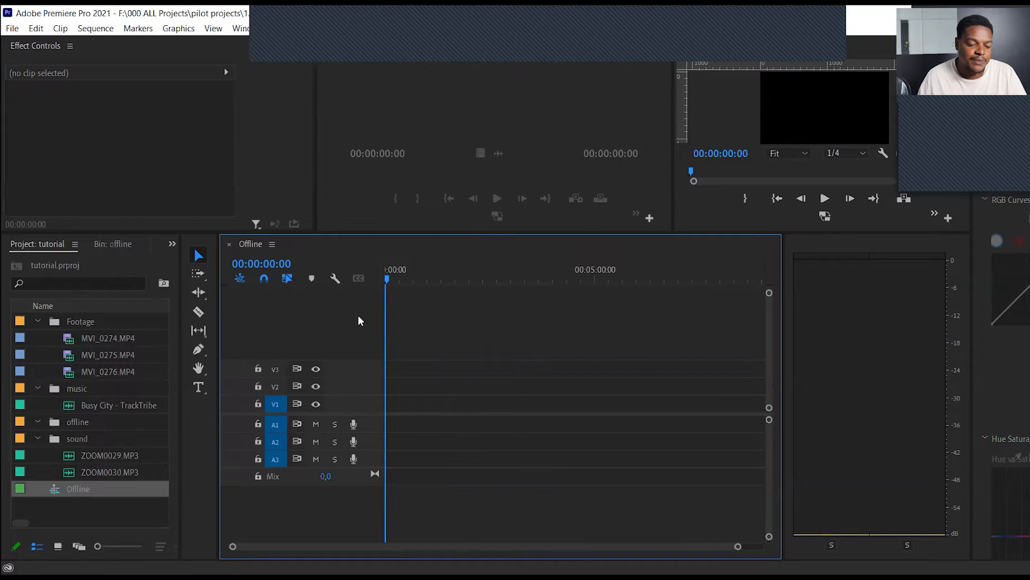
Step: Place MVI_0274, MVI_0275 and MVI_0276 together at the start of the Offline sequence on V1 and A1, showing the whole sequence
{"action": "left_click", "coordinate": [104, 342]}
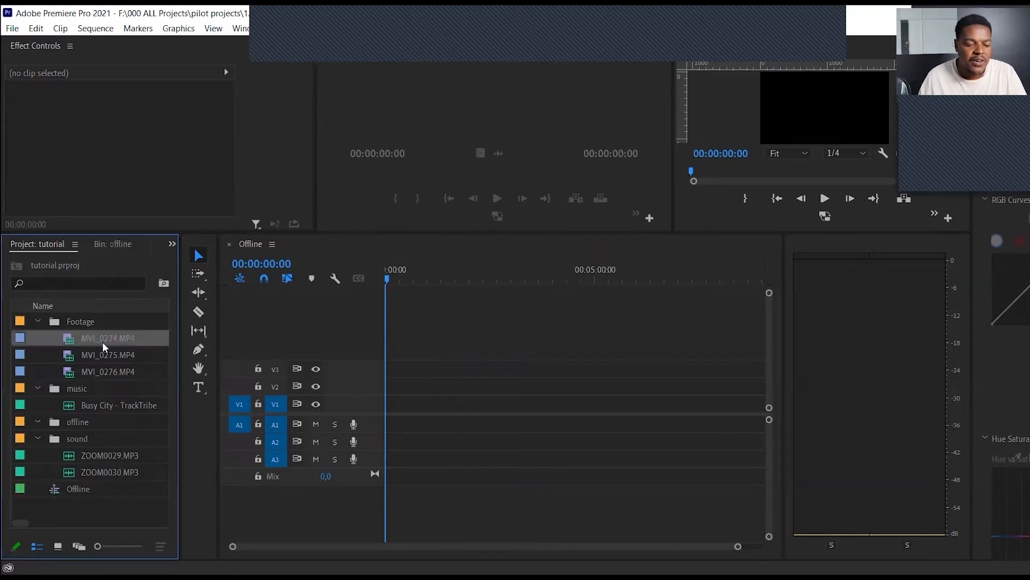
{"action": "left_click", "coordinate": [102, 371], "text": "shift"}
{"action": "left_click_drag", "start_coordinate": [69, 342], "coordinate": [404, 414]}
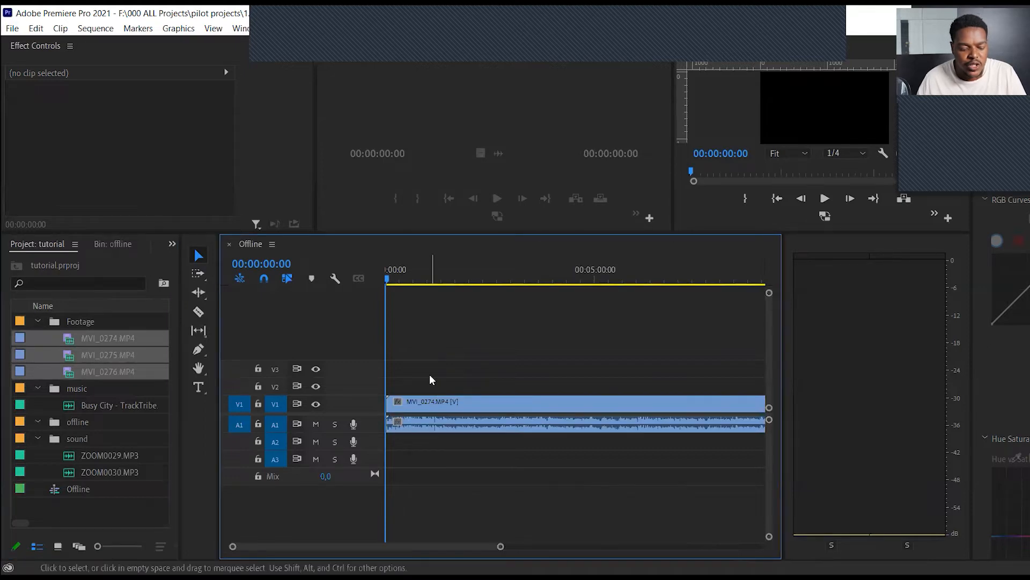
{"action": "key", "text": "backslash"}
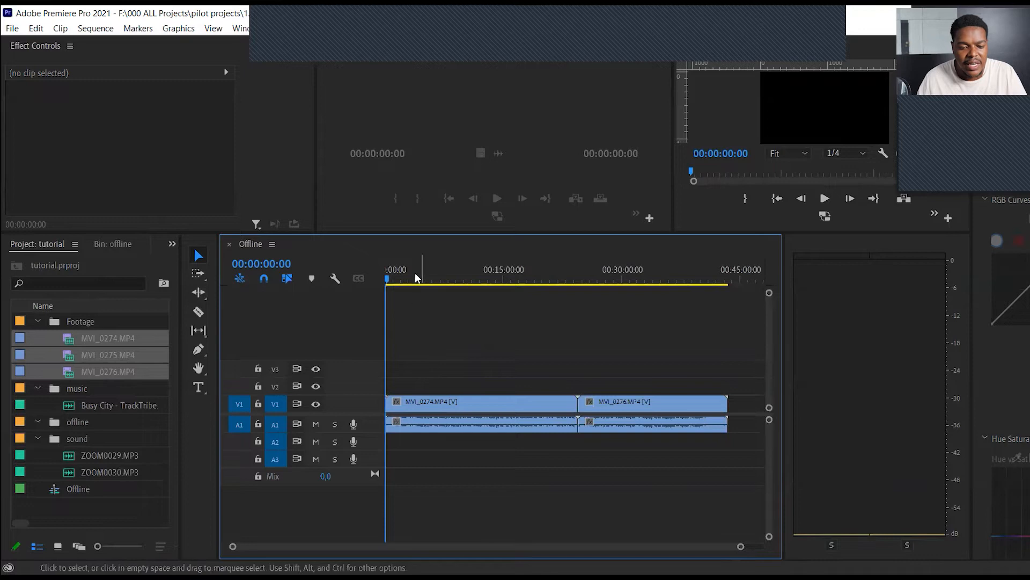
{"action": "left_click", "coordinate": [459, 278]}
{"action": "left_click_drag", "start_coordinate": [477, 290], "coordinate": [684, 385]}
{"action": "left_click_drag", "start_coordinate": [610, 379], "coordinate": [373, 361]}
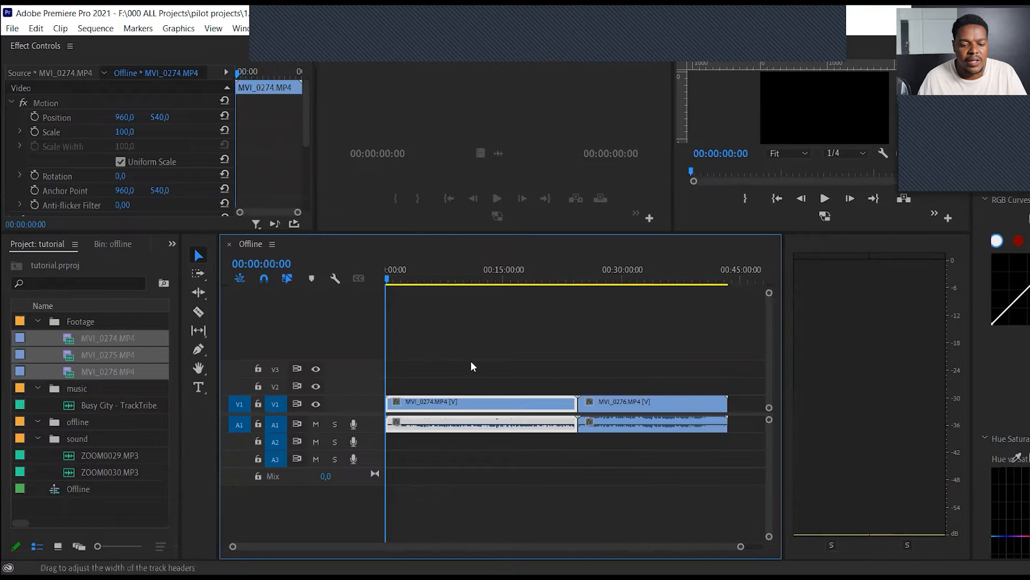
Step: Delete all clips from the Offline sequence
{"action": "left_click", "coordinate": [440, 337]}
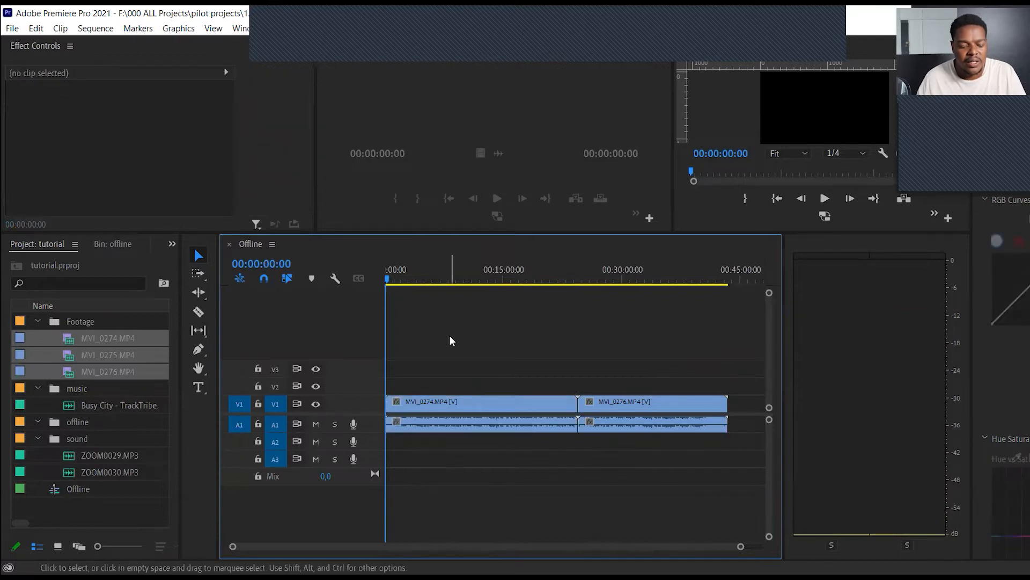
{"action": "key", "text": "ctrl+a"}
{"action": "key", "text": "Delete"}
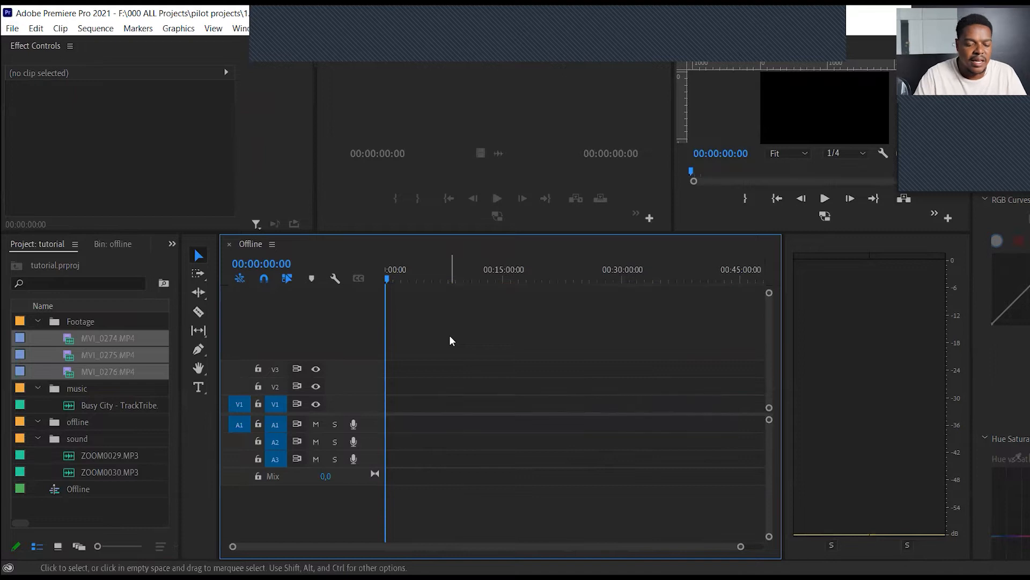
Step: Open MVI_0274.MP4 from the Footage bin in the Source Monitor and make the preview monitors taller
{"action": "left_click", "coordinate": [105, 406]}
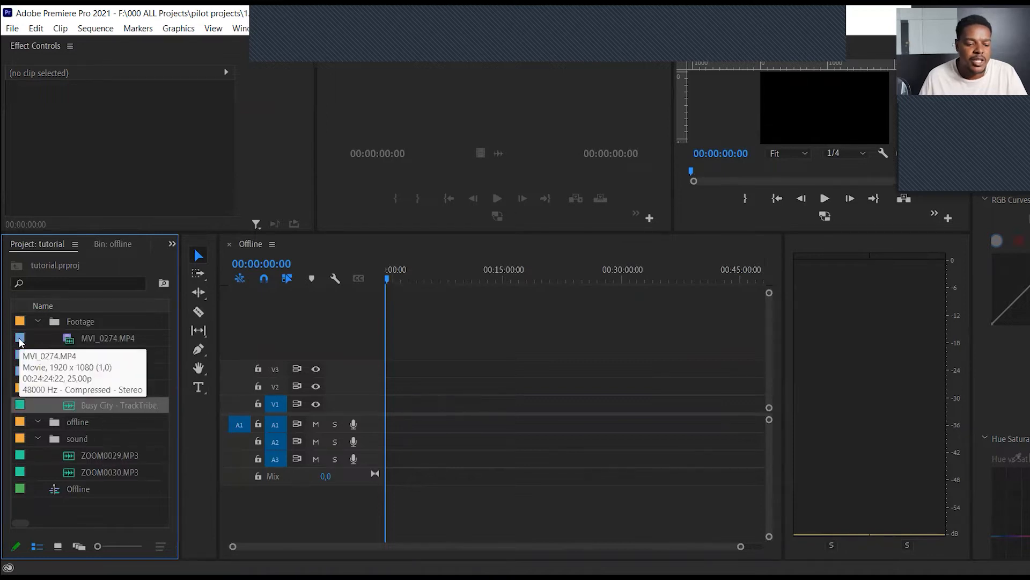
{"action": "double_click", "coordinate": [20, 340]}
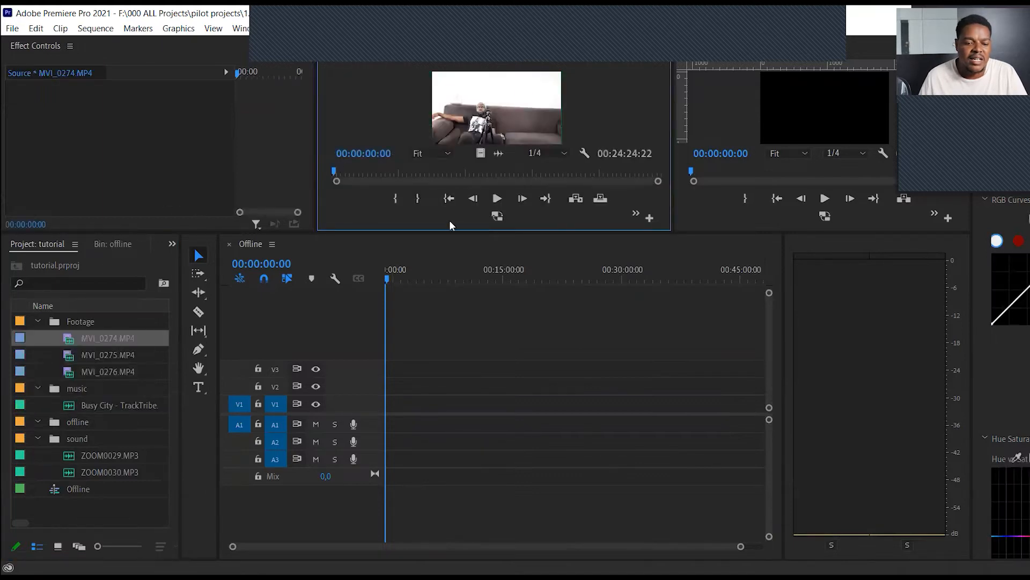
{"action": "left_click_drag", "start_coordinate": [439, 232], "coordinate": [439, 282]}
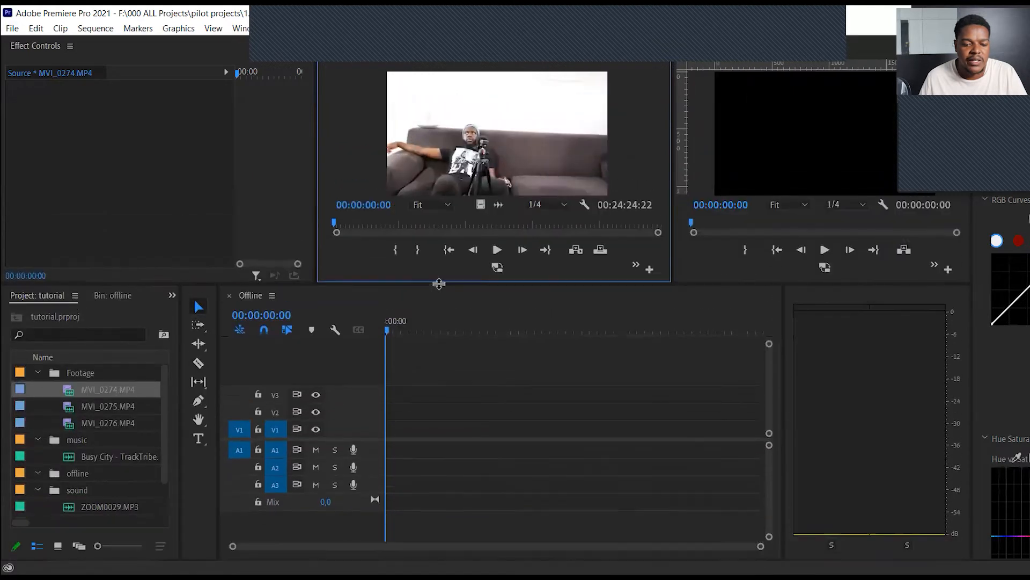
{"action": "left_click_drag", "start_coordinate": [338, 223], "coordinate": [308, 225]}
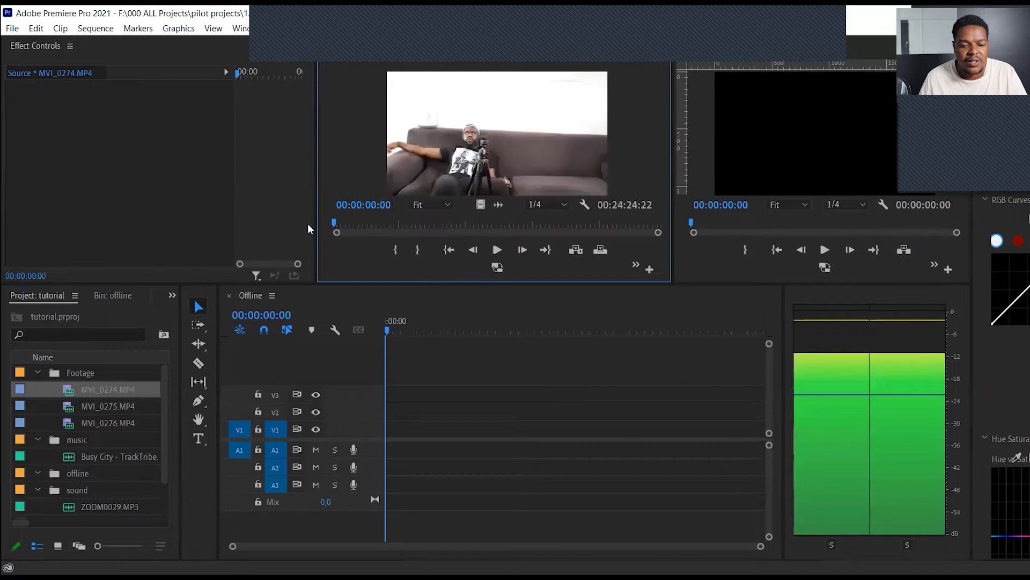
Step: Mark the MVI_0274 source clip with an in point at 00:02:05:05 and an out point at 00:02:39:16
{"action": "left_click", "coordinate": [360, 235]}
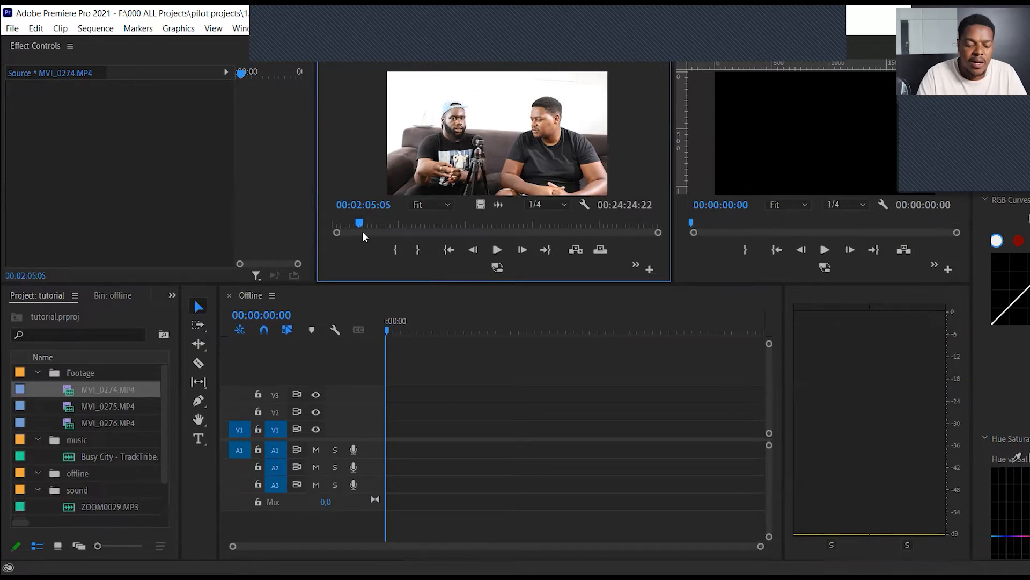
{"action": "key", "text": "i"}
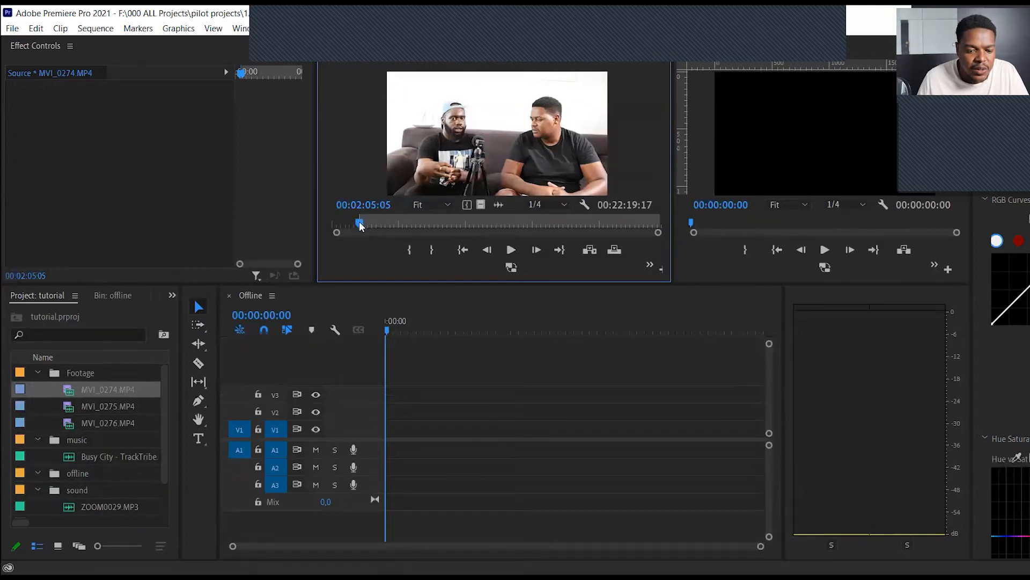
{"action": "left_click_drag", "start_coordinate": [360, 225], "coordinate": [369, 226]}
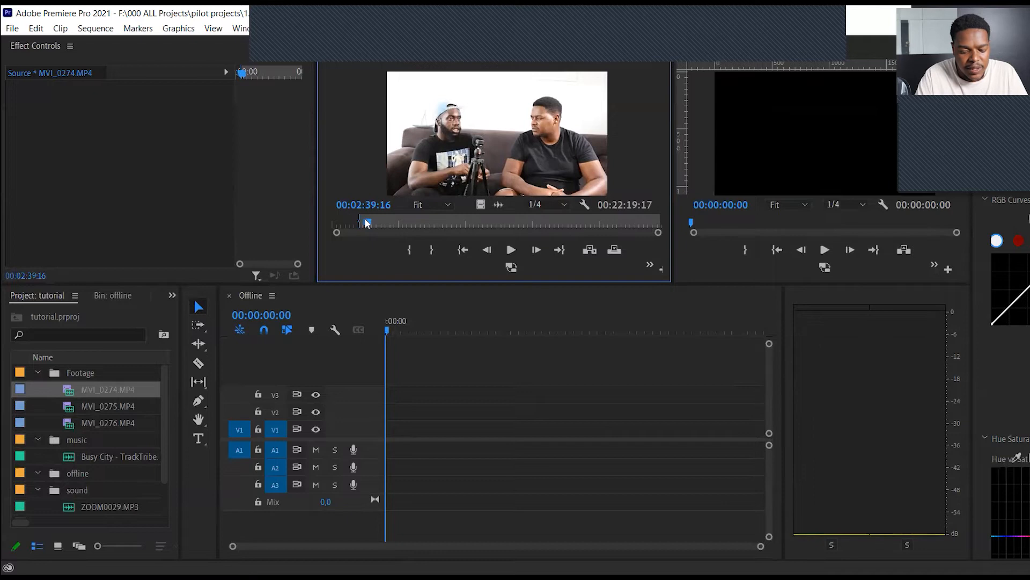
{"action": "key", "text": "i"}
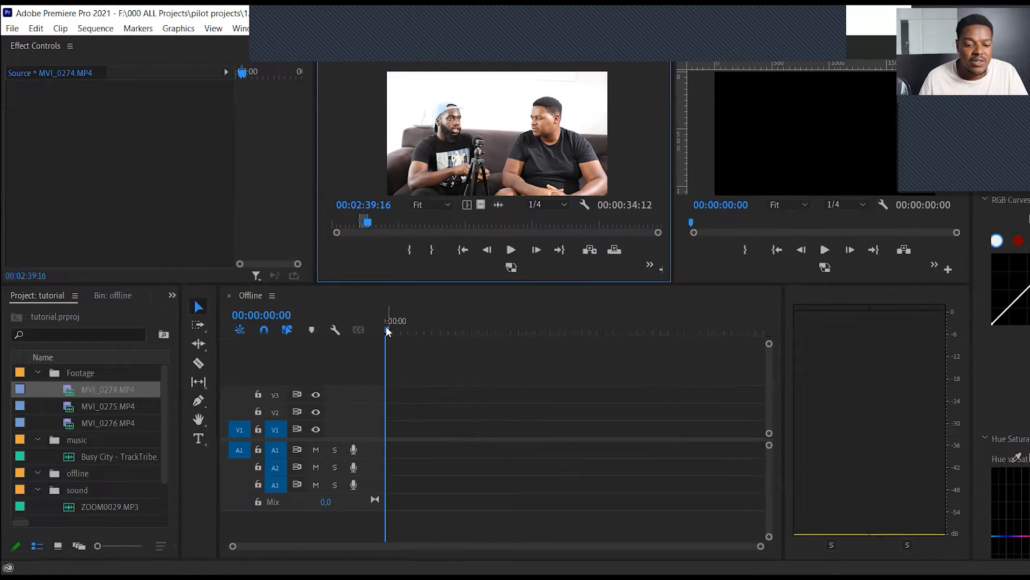
Step: Insert the marked MVI_0274 section at the very start of the Offline sequence, 00:00:00:00
{"action": "left_click", "coordinate": [412, 332]}
{"action": "left_click_drag", "start_coordinate": [466, 348], "coordinate": [509, 360]}
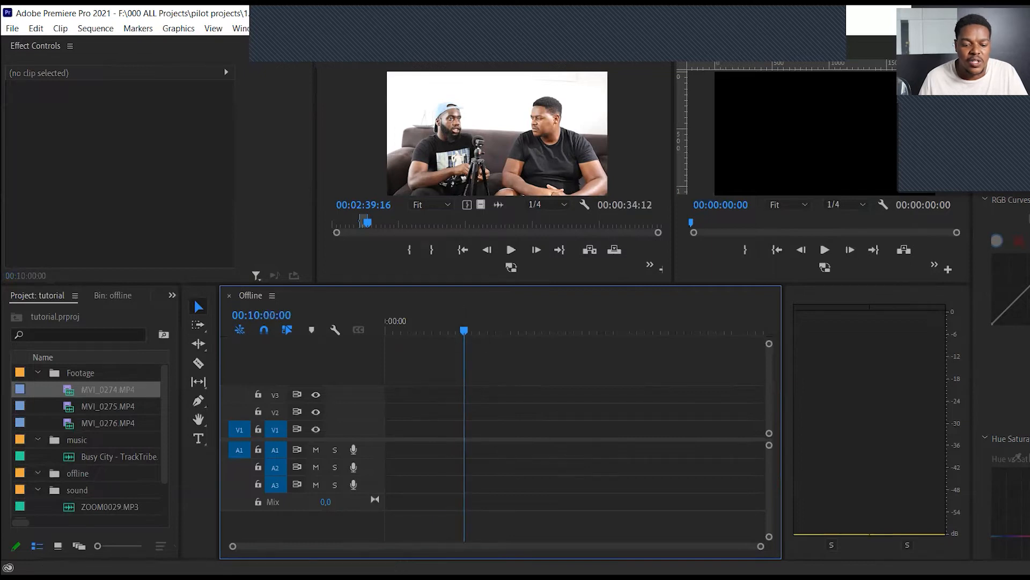
{"action": "left_click", "coordinate": [461, 333]}
{"action": "key", "text": "Home"}
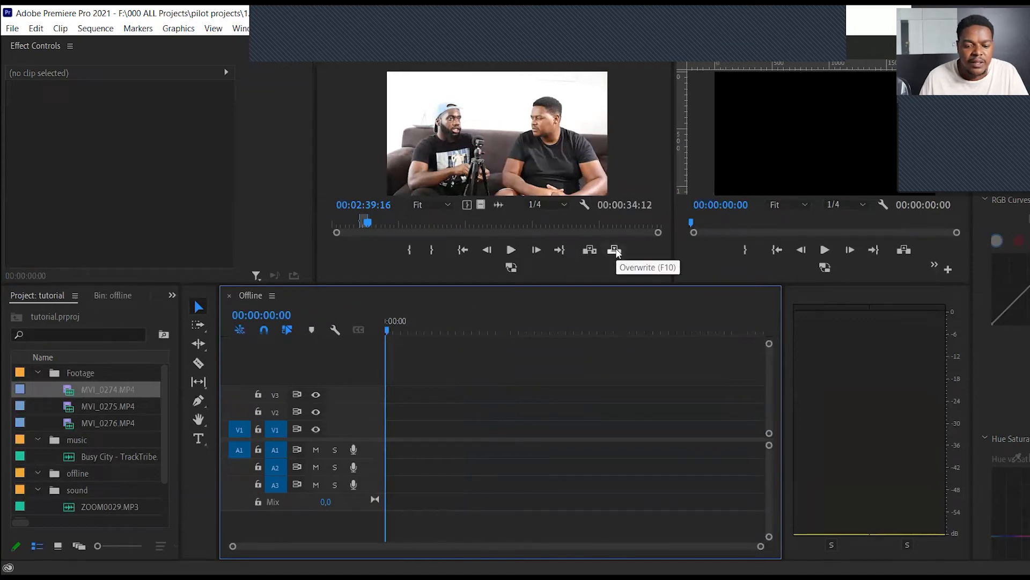
{"action": "left_click", "coordinate": [590, 250]}
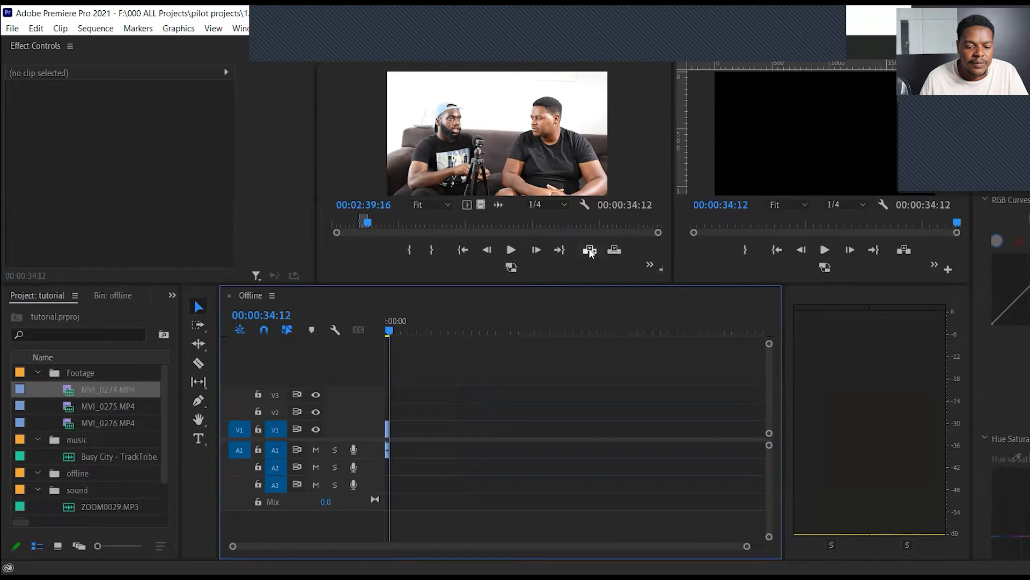
Step: Examine the inserted MVI_0274 clip in the Offline sequence close up, from its start to its end
{"action": "left_click_drag", "start_coordinate": [410, 331], "coordinate": [375, 346]}
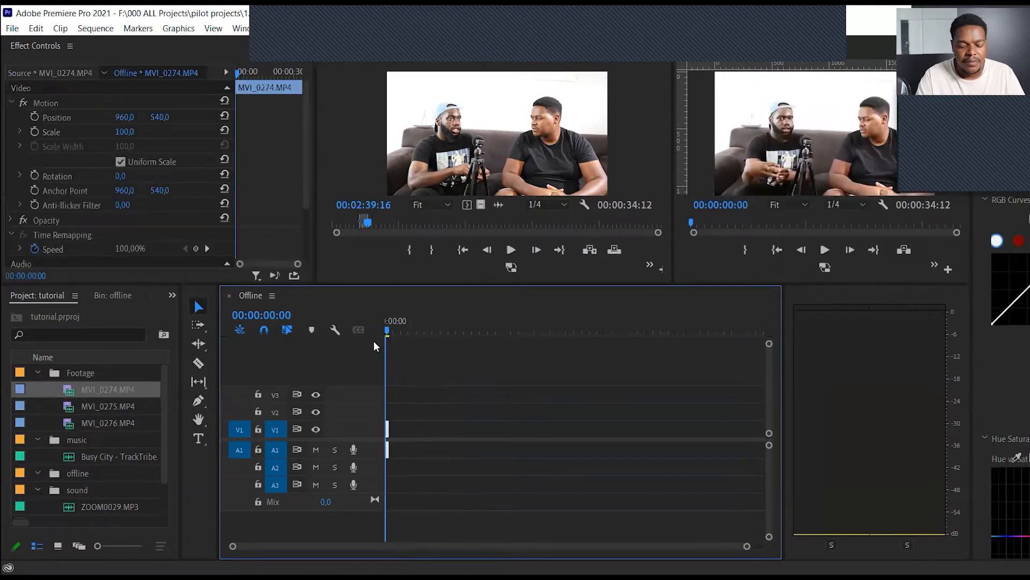
{"action": "key", "text": "equal"}
{"action": "key", "text": "equal"}
{"action": "key", "text": "equal"}
{"action": "key", "text": "equal"}
{"action": "key", "text": "equal"}
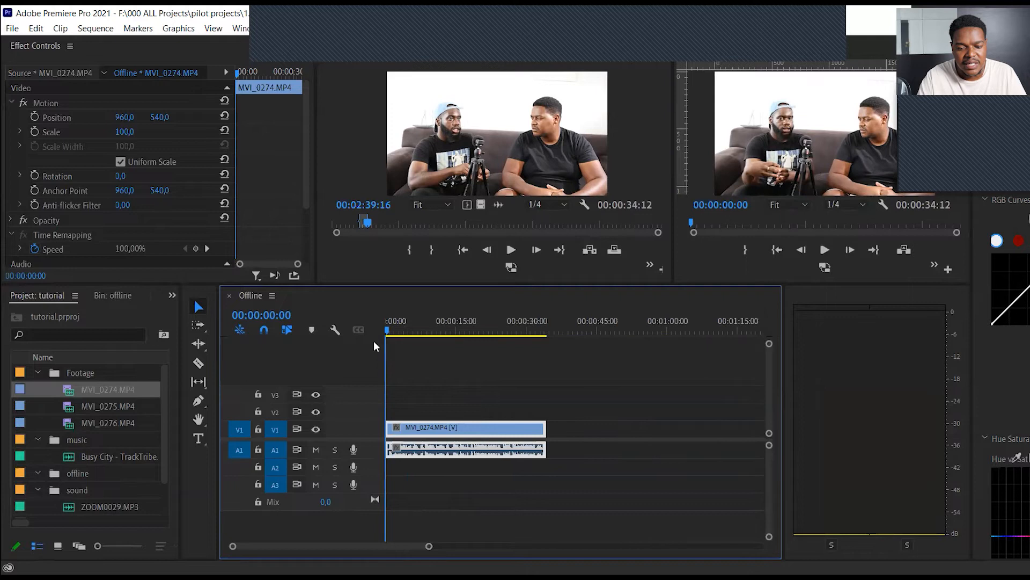
{"action": "left_click", "coordinate": [545, 330]}
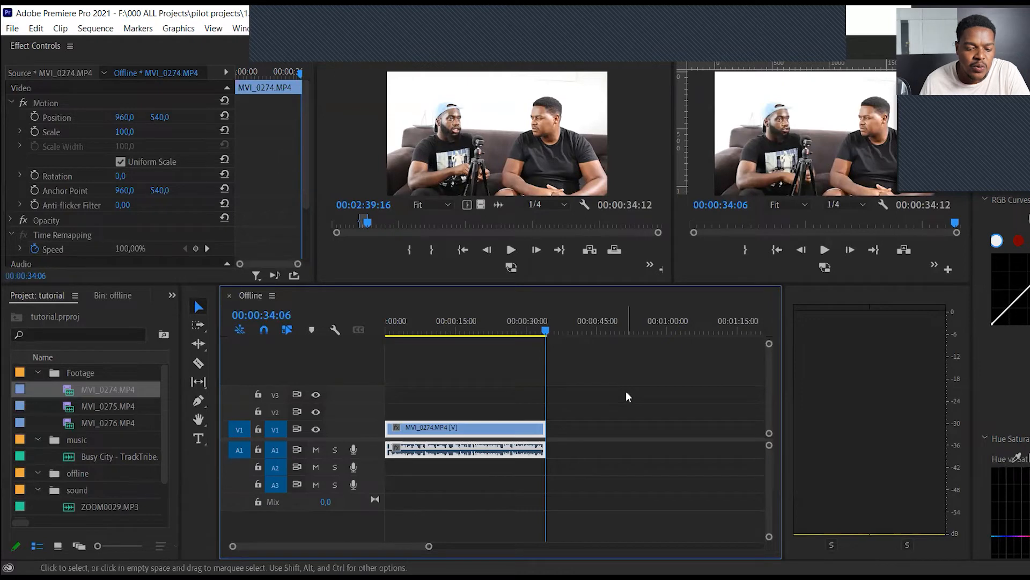
{"action": "left_click", "coordinate": [602, 396]}
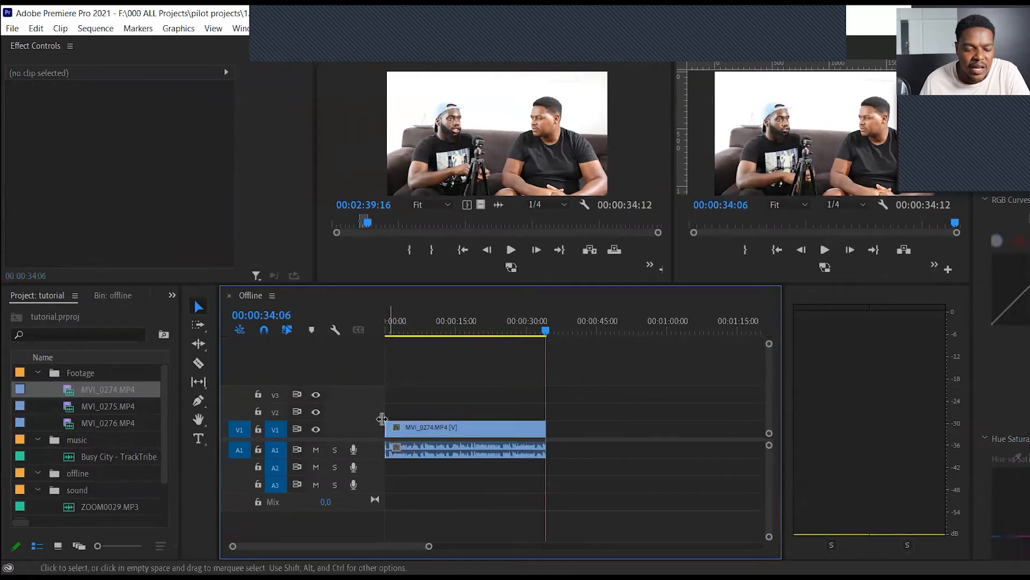
{"action": "left_click", "coordinate": [423, 428]}
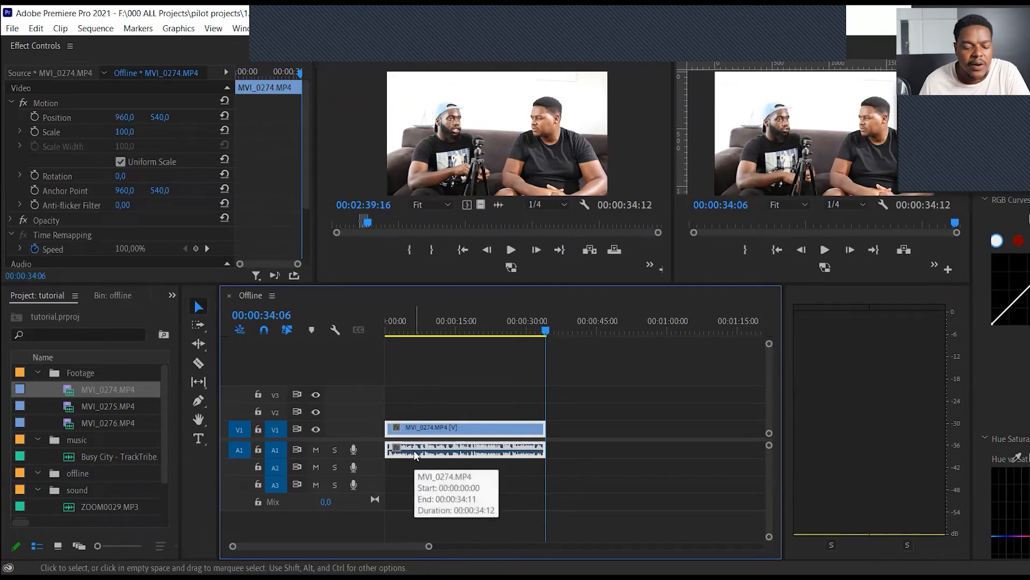
Step: Mark MVI_0274 from 00:04:51:02 to 00:04:53:05 and overwrite that section into the Offline sequence at 00:00:35:14
{"action": "left_click", "coordinate": [401, 331]}
{"action": "left_click_drag", "start_coordinate": [401, 328], "coordinate": [554, 343]}
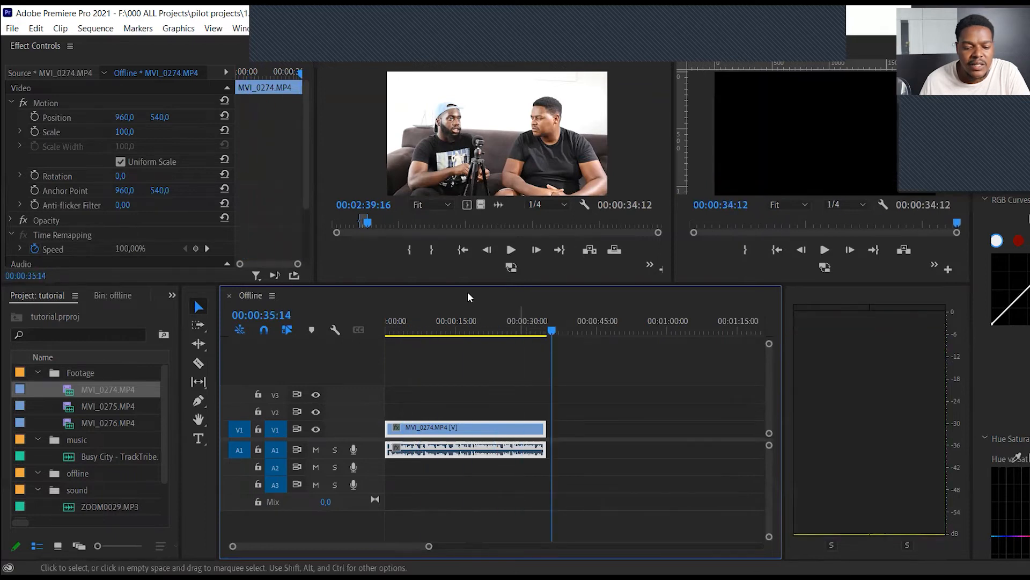
{"action": "left_click_drag", "start_coordinate": [379, 223], "coordinate": [397, 224]}
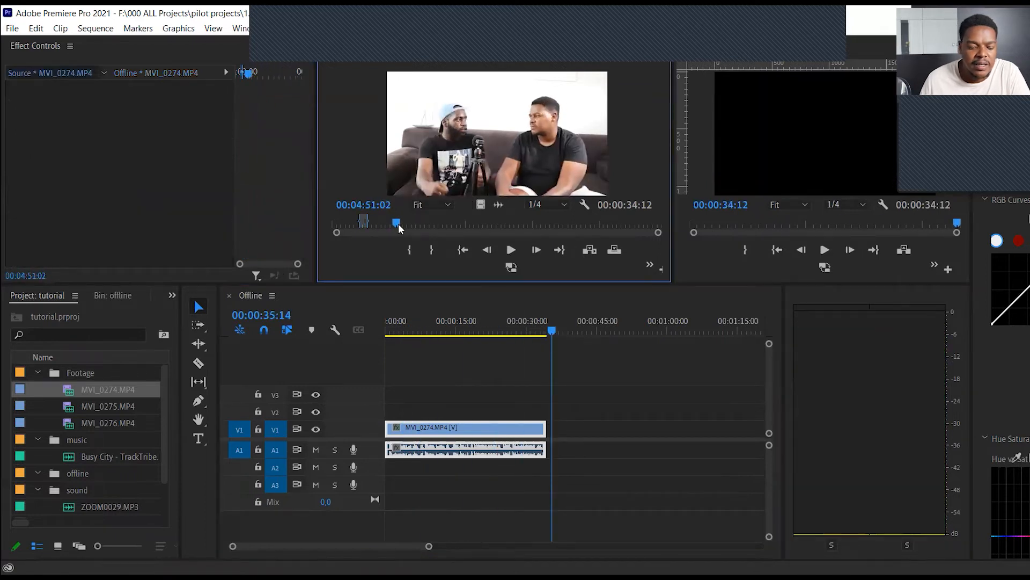
{"action": "key", "text": "i"}
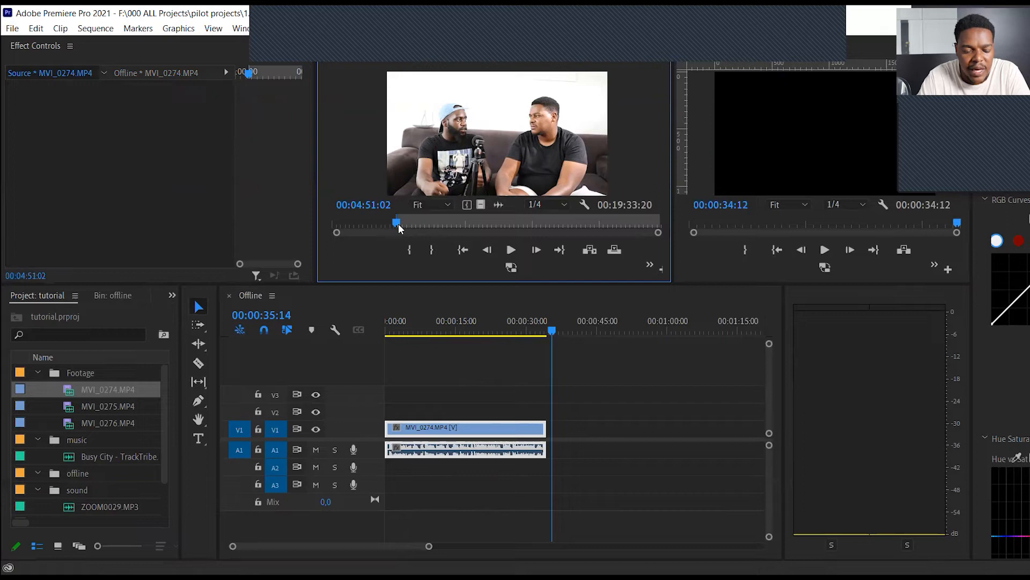
{"action": "key", "text": "space"}
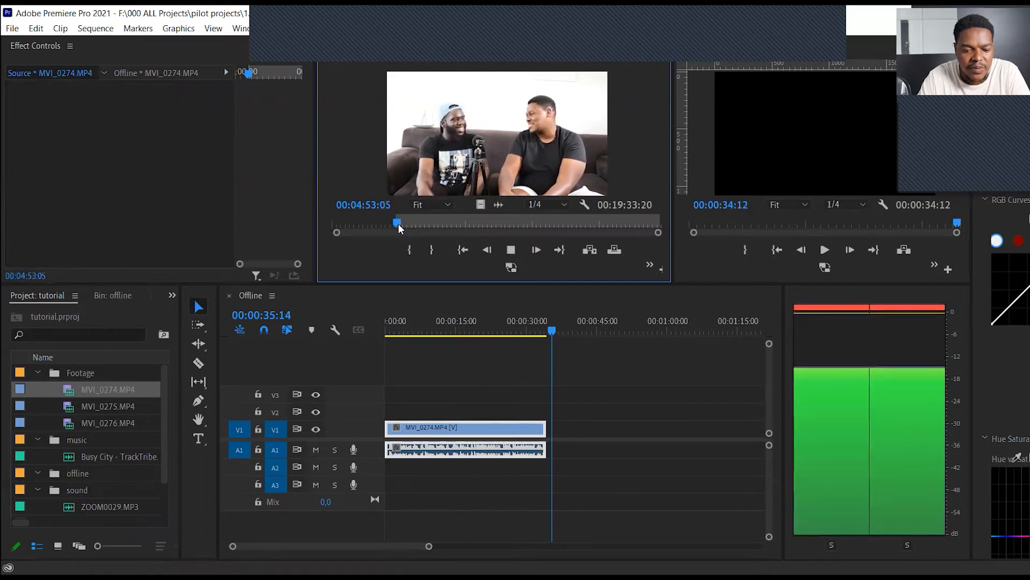
{"action": "key", "text": "o"}
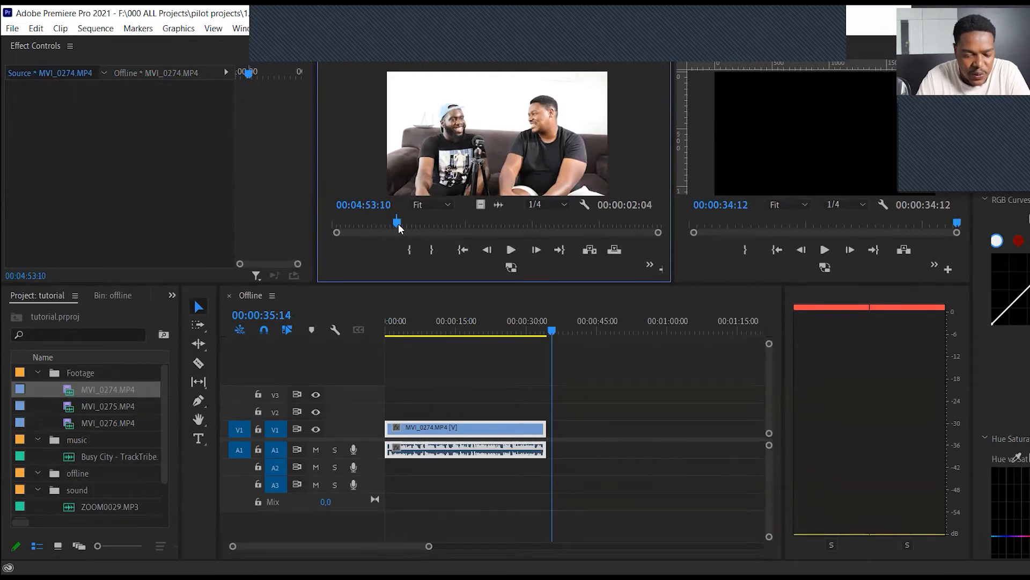
{"action": "left_click", "coordinate": [615, 251]}
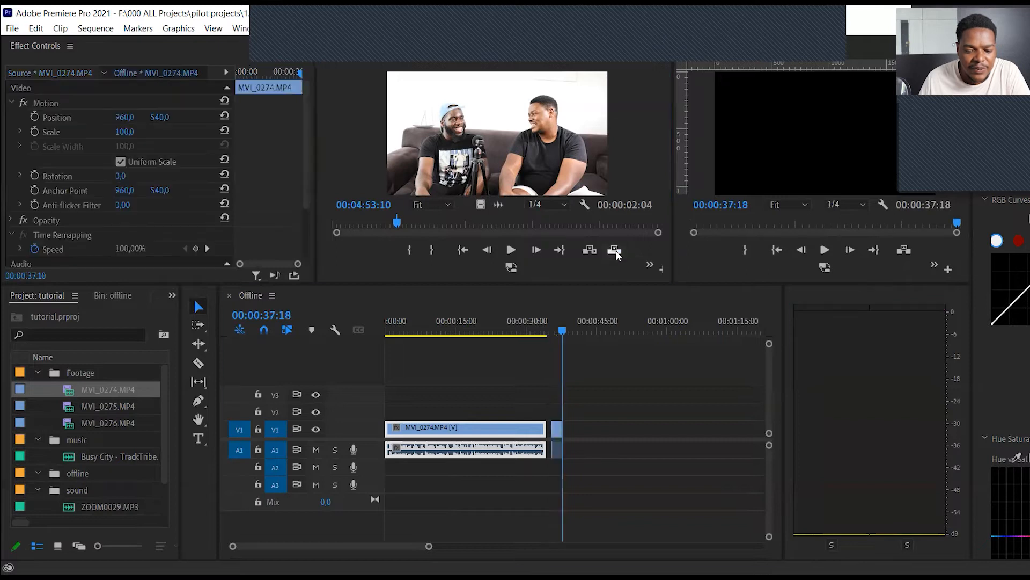
Step: Reorder the Offline sequence so the short MVI_0274 clip starts at 00:00:00:00 and the long clip follows directly after it
{"action": "left_click", "coordinate": [552, 329]}
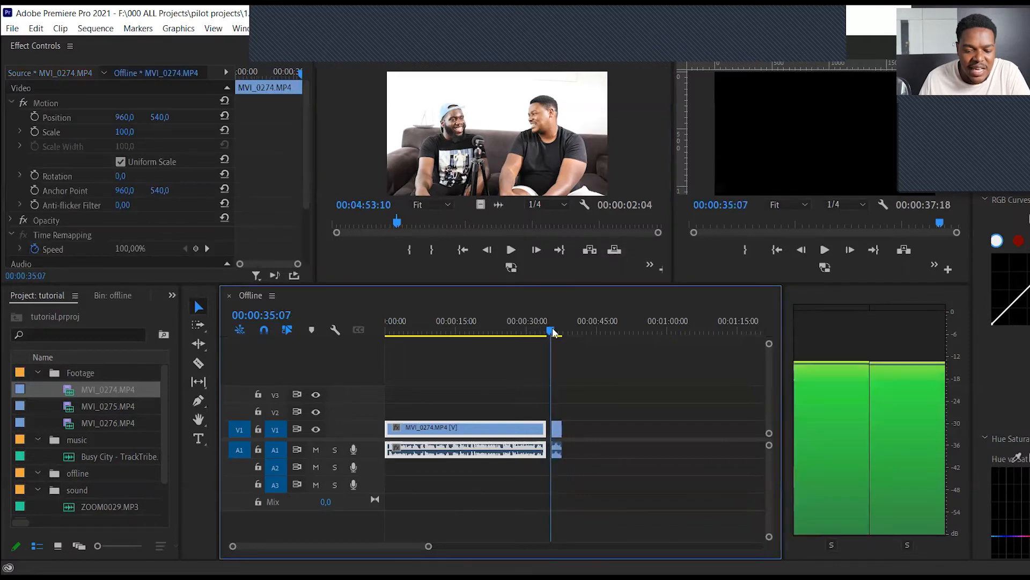
{"action": "left_click_drag", "start_coordinate": [554, 332], "coordinate": [554, 333]}
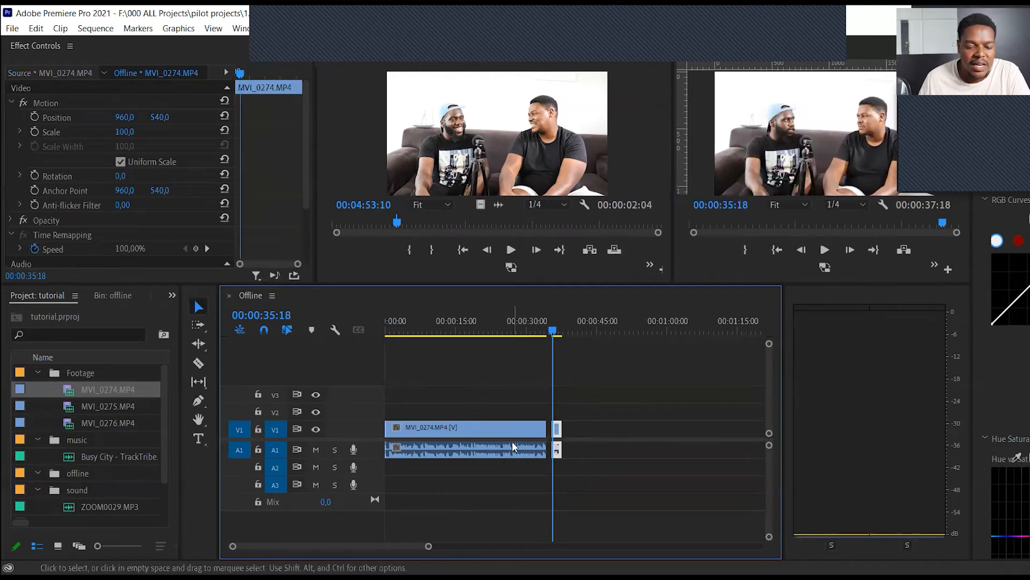
{"action": "left_click", "coordinate": [407, 430]}
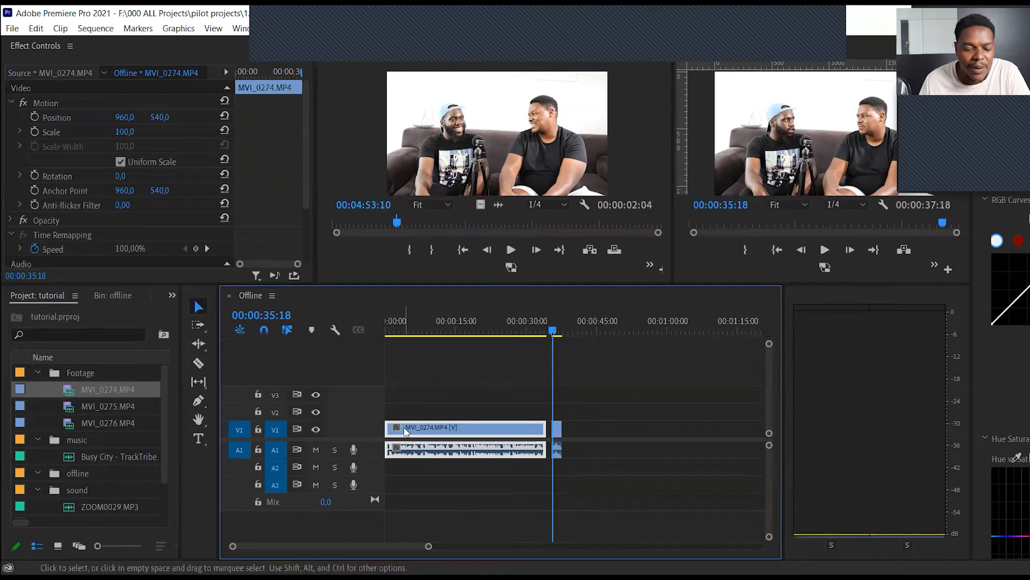
{"action": "left_click_drag", "start_coordinate": [560, 414], "coordinate": [617, 432]}
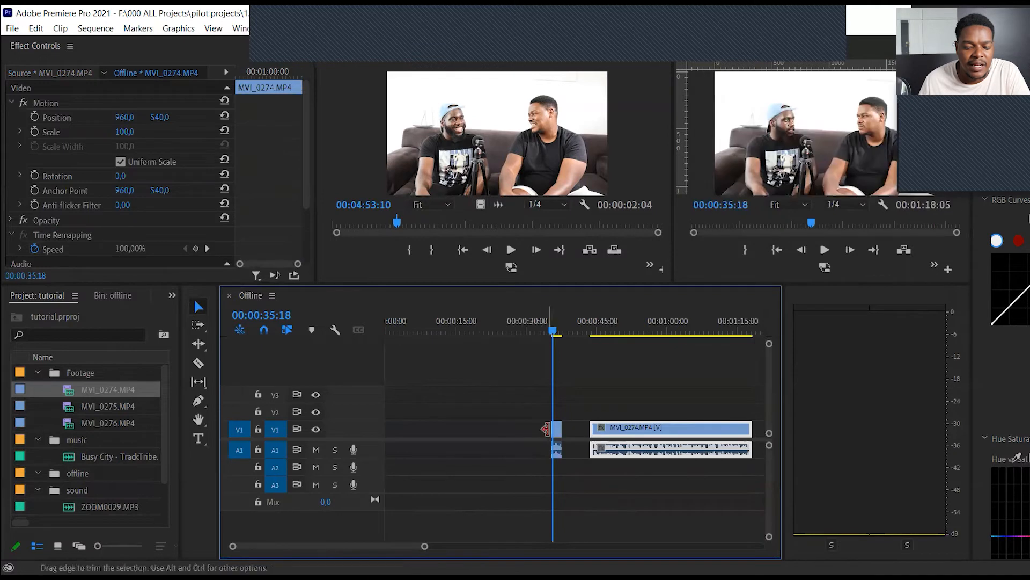
{"action": "left_click", "coordinate": [558, 429]}
{"action": "left_click_drag", "start_coordinate": [385, 433], "coordinate": [385, 433]}
{"action": "left_click_drag", "start_coordinate": [622, 431], "coordinate": [428, 436]}
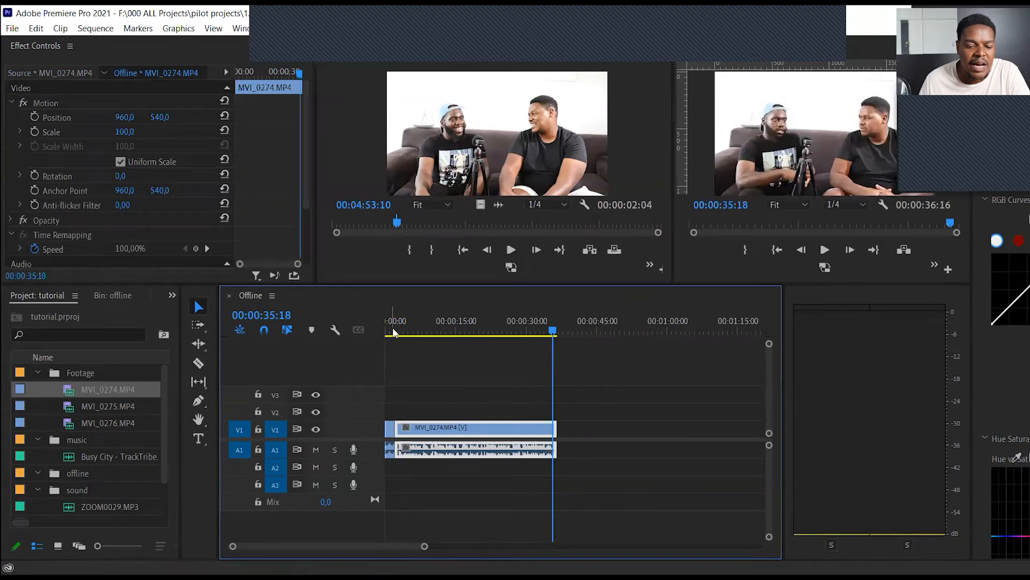
Step: Try shortening the long MVI_0274 clip's end to 00:00:12:16, and extend it to 00:00:58:14 instead
{"action": "left_click", "coordinate": [558, 429]}
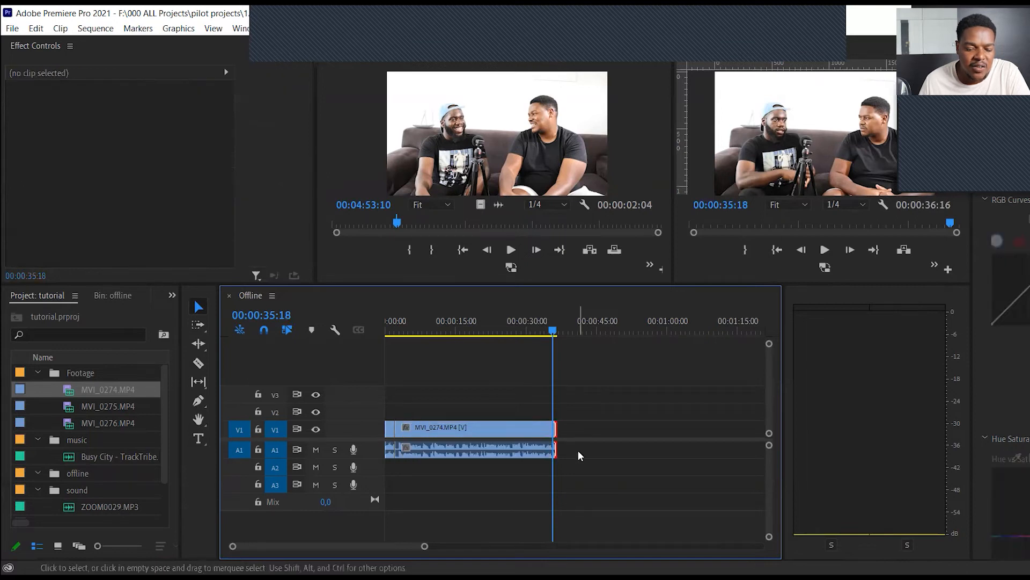
{"action": "left_click_drag", "start_coordinate": [554, 428], "coordinate": [439, 429]}
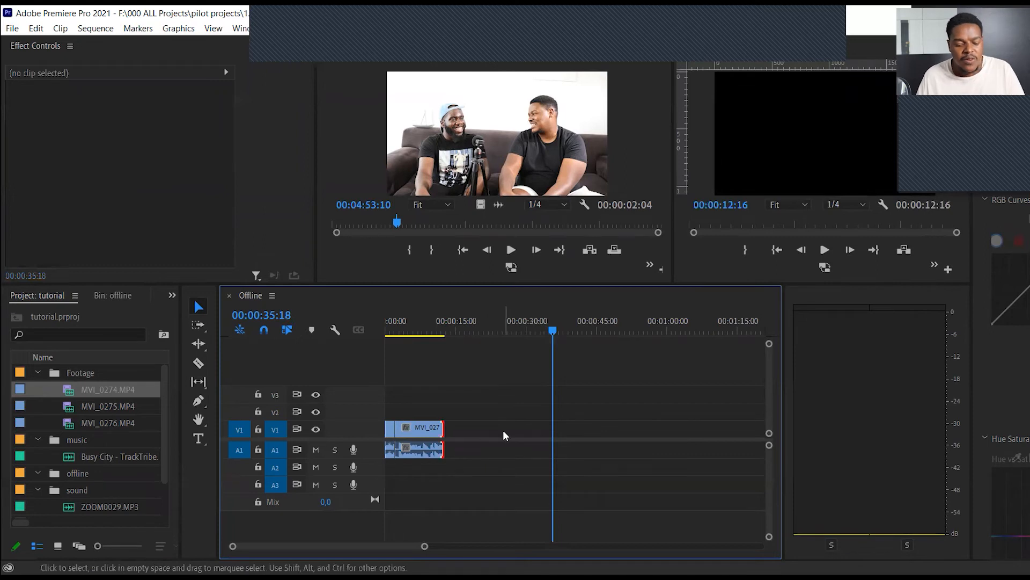
{"action": "key", "text": "shift+e"}
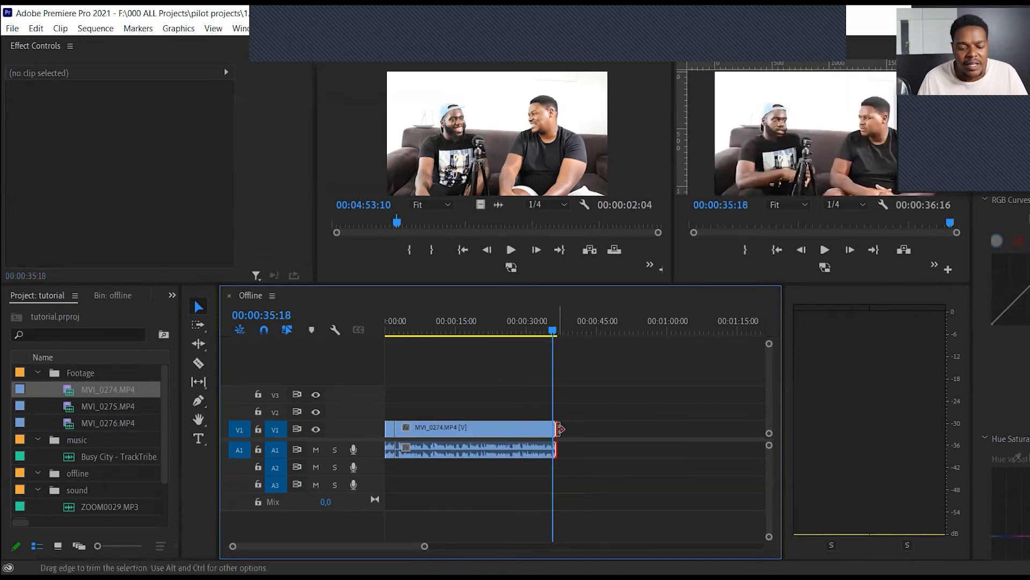
{"action": "left_click_drag", "start_coordinate": [559, 429], "coordinate": [664, 430]}
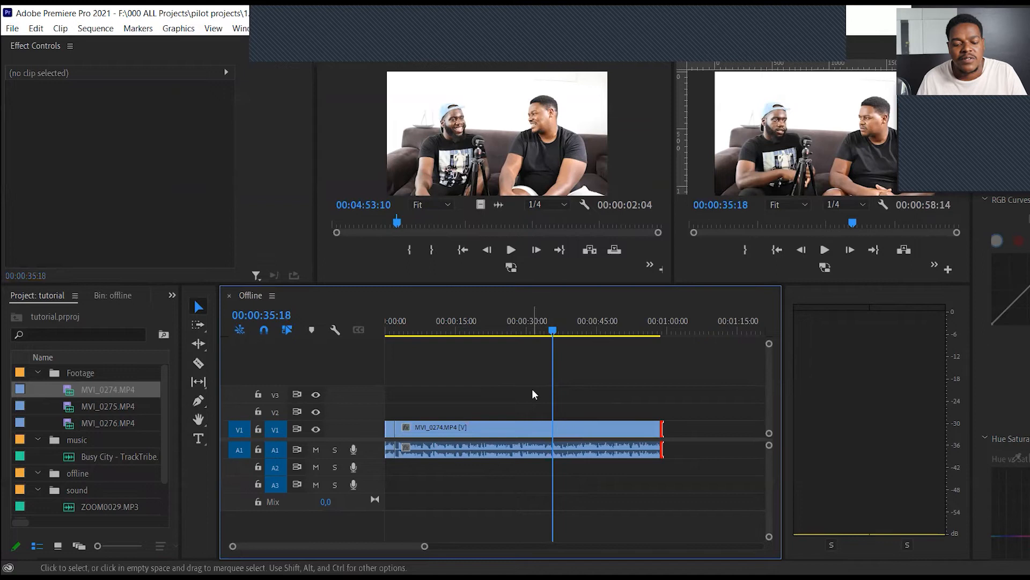
Step: Split the long MVI_0274 clip with the Razor tool at eight points spread between about 8 and 56 seconds
{"action": "key", "text": "c"}
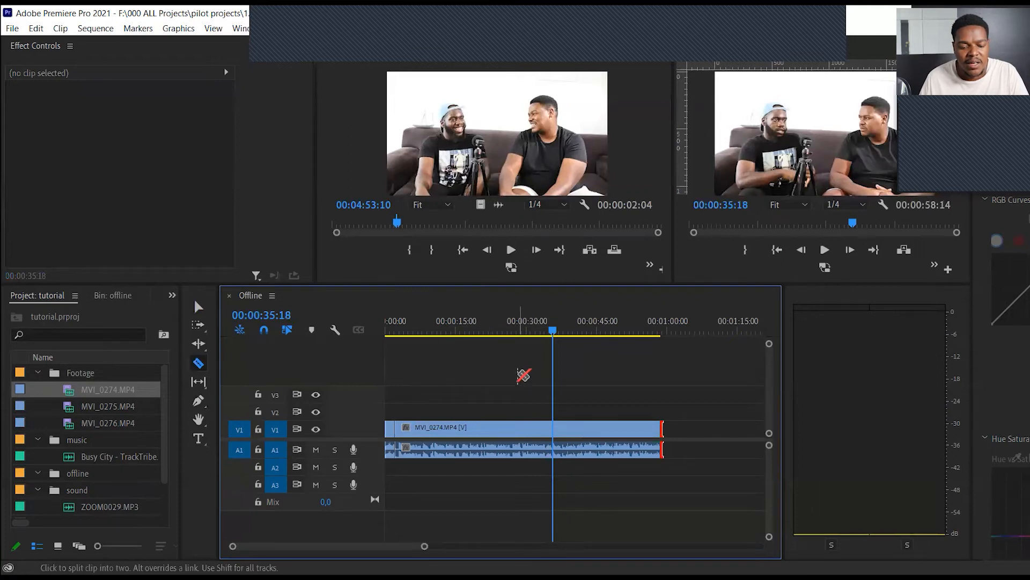
{"action": "key", "text": "v"}
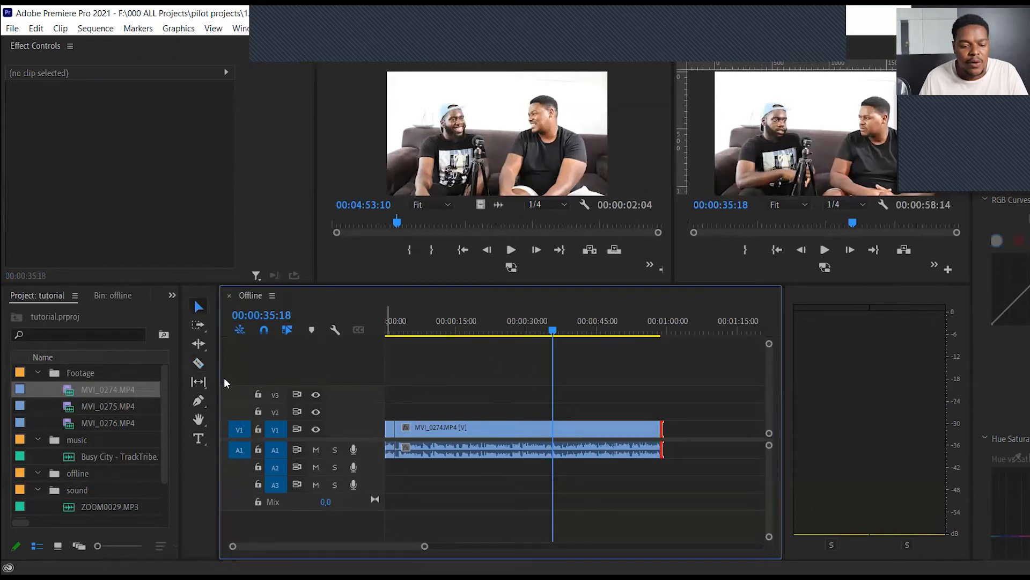
{"action": "left_click", "coordinate": [198, 364]}
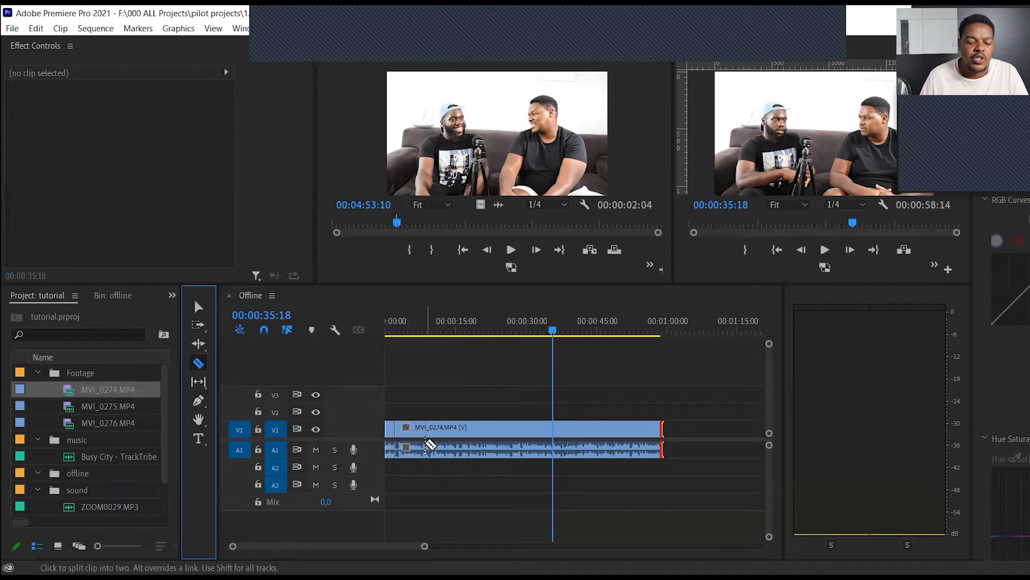
{"action": "left_click", "coordinate": [423, 449]}
{"action": "left_click", "coordinate": [453, 449]}
{"action": "left_click", "coordinate": [503, 448]}
{"action": "left_click", "coordinate": [478, 449]}
{"action": "left_click", "coordinate": [553, 449]}
{"action": "left_click", "coordinate": [600, 448]}
{"action": "left_click", "coordinate": [647, 449]}
{"action": "left_click", "coordinate": [575, 449]}
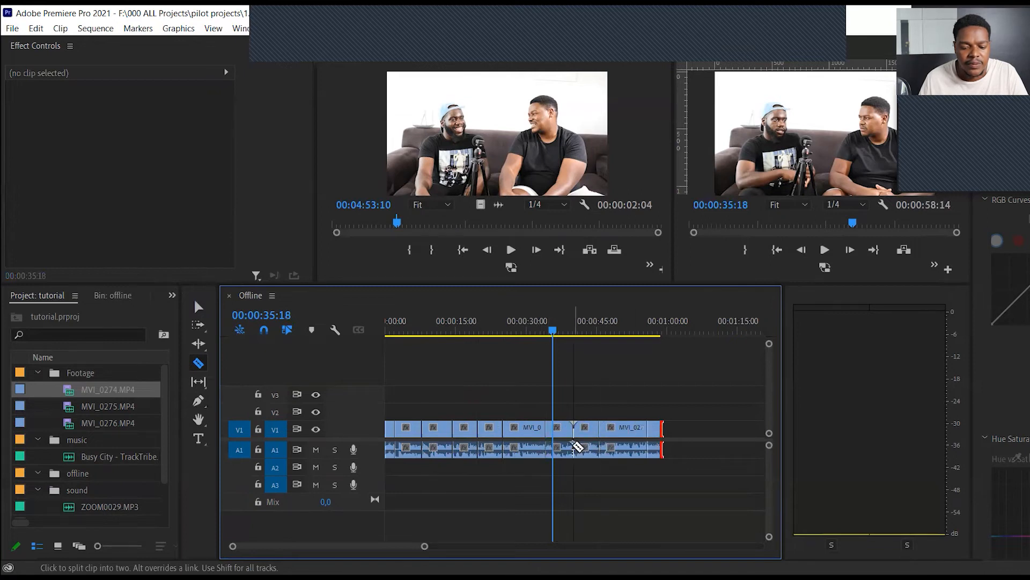
Step: Delete the four split pieces at about 8–14, 20–25, 40–46 and 46–56 seconds, leaving gaps in their place
{"action": "key", "text": "v"}
{"action": "left_click", "coordinate": [490, 434]}
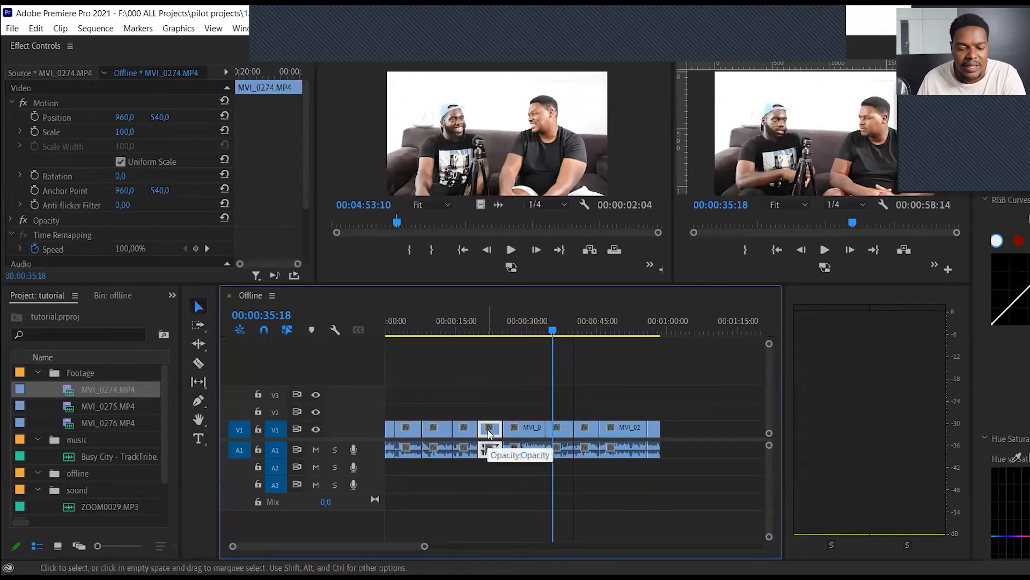
{"action": "key", "text": "Delete"}
{"action": "left_click", "coordinate": [439, 430]}
{"action": "key", "text": "Delete"}
{"action": "left_click", "coordinate": [588, 431]}
{"action": "key", "text": "Delete"}
{"action": "left_click", "coordinate": [654, 430]}
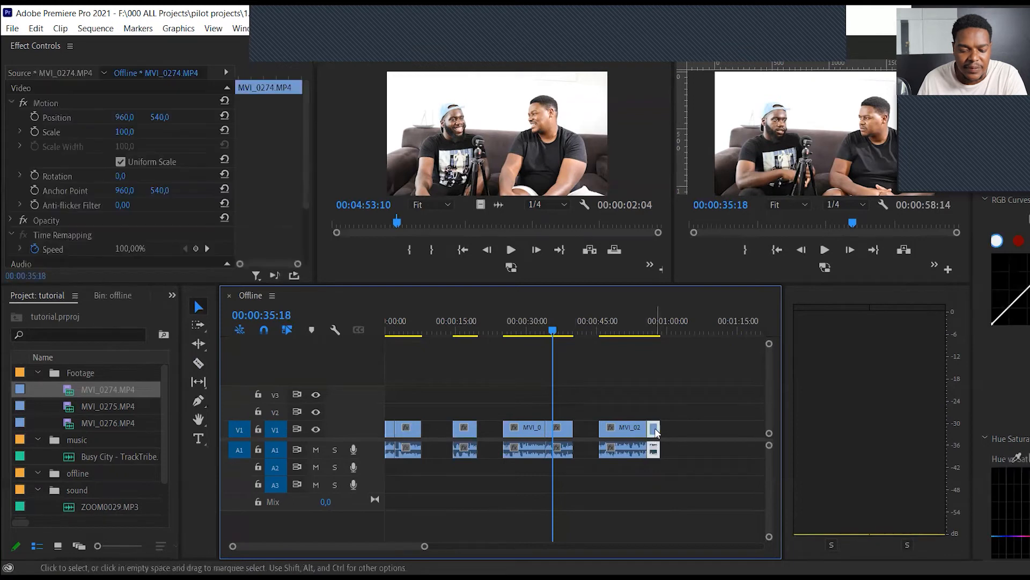
{"action": "left_click", "coordinate": [603, 432]}
{"action": "key", "text": "Delete"}
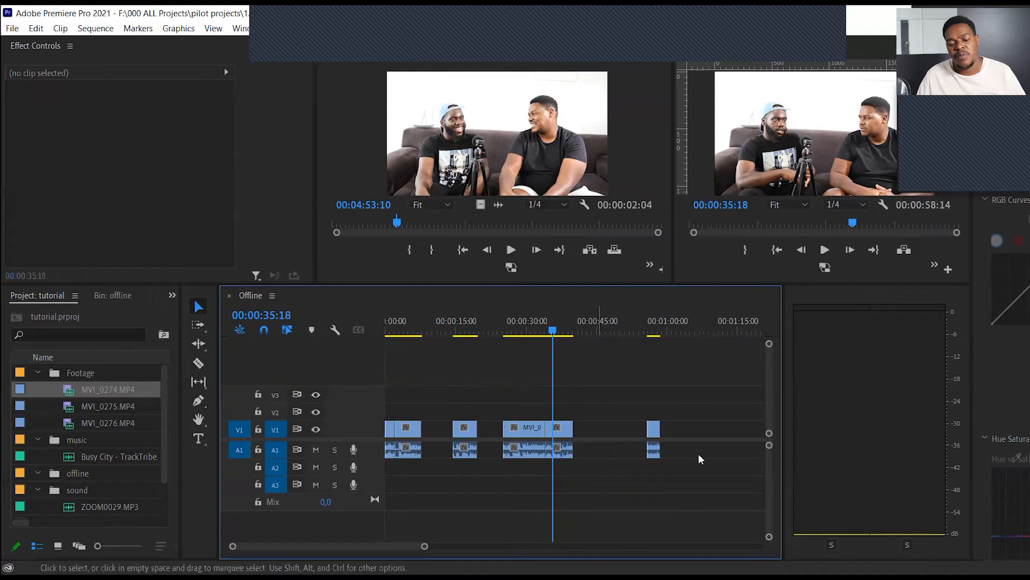
Step: Close the gaps by moving the last piece against its preceding clip and ripple deleting the two earlier gaps
{"action": "left_click_drag", "start_coordinate": [658, 435], "coordinate": [564, 438]}
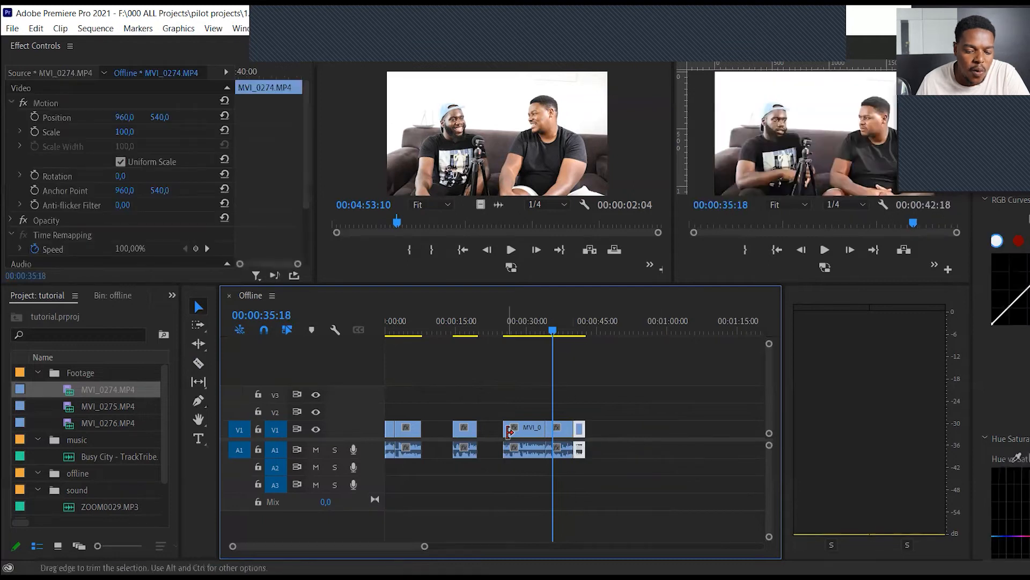
{"action": "left_click", "coordinate": [489, 432]}
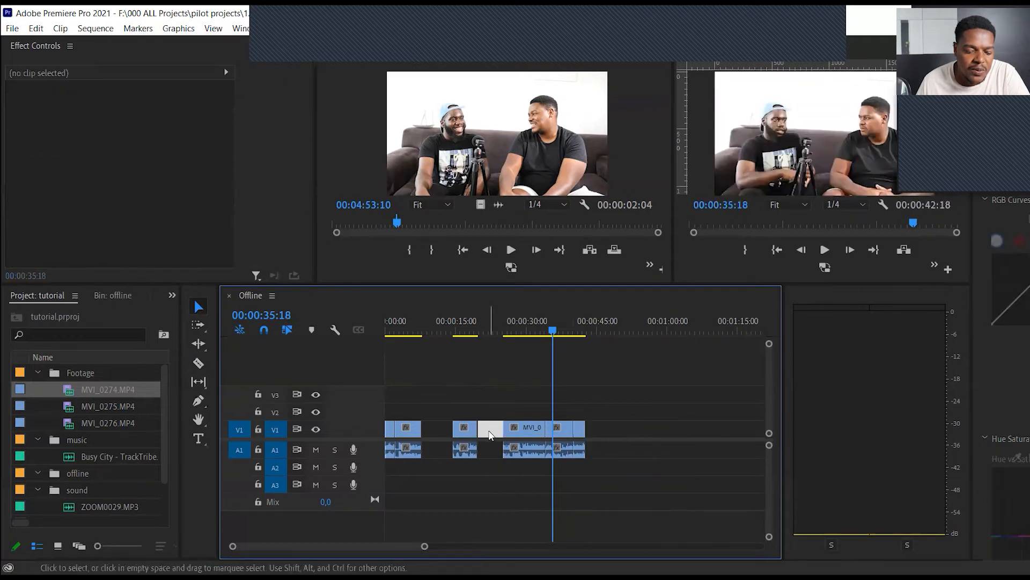
{"action": "right_click", "coordinate": [489, 433]}
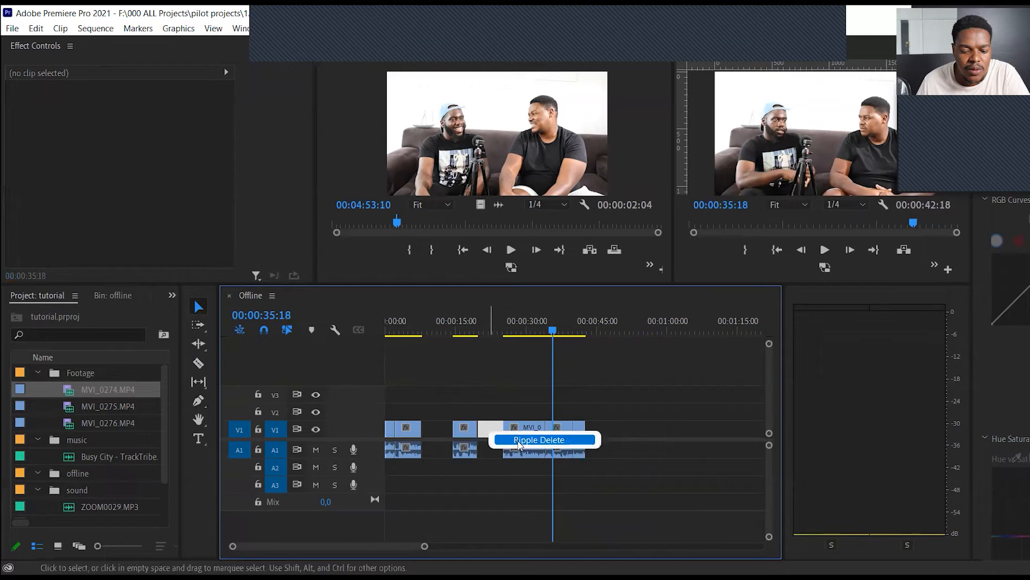
{"action": "left_click", "coordinate": [519, 441]}
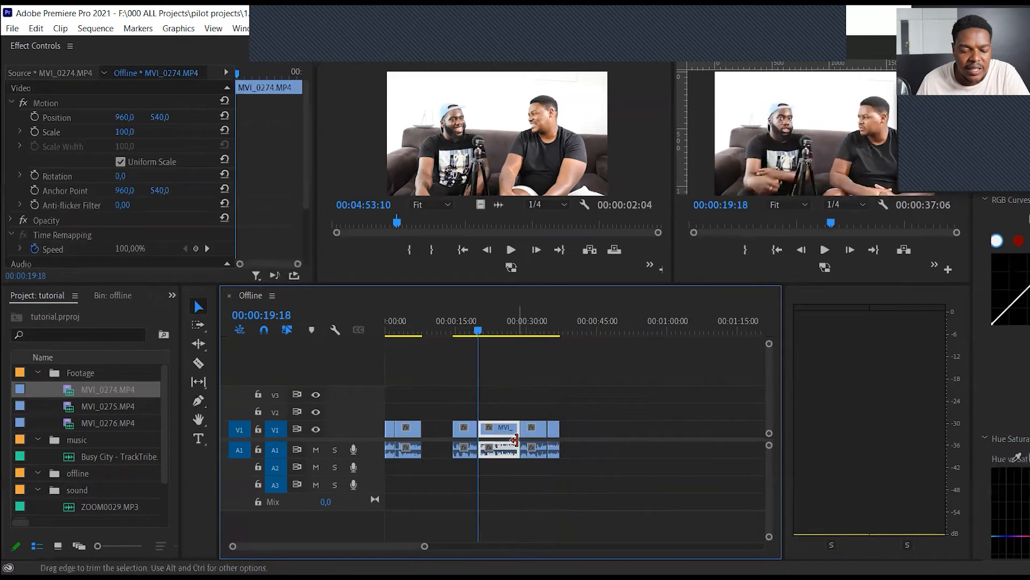
{"action": "left_click", "coordinate": [440, 435]}
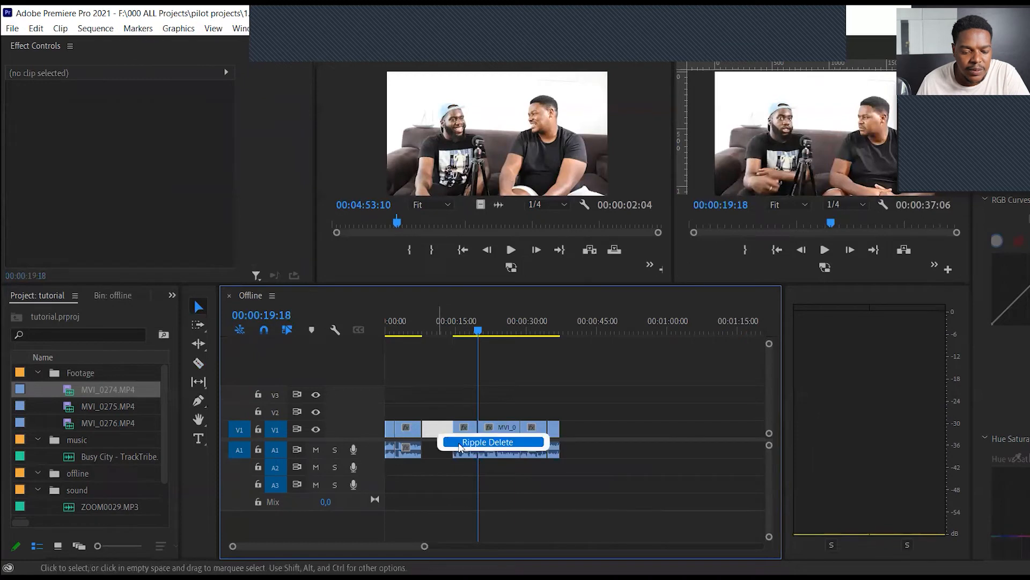
{"action": "left_click", "coordinate": [459, 443]}
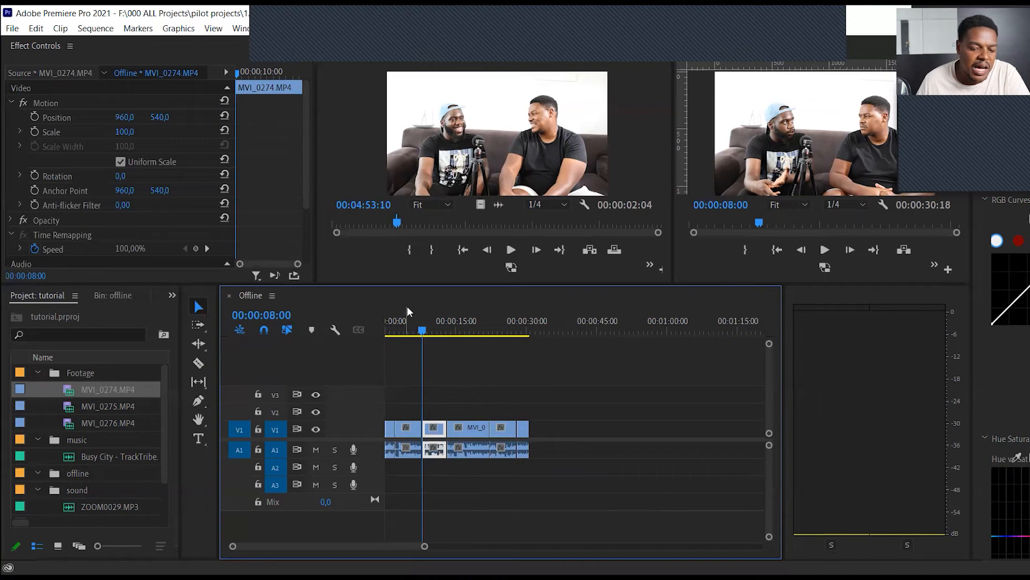
Step: Save the project with the second piece of the cut-up MVI_0274 clip selected in the sequence
{"action": "left_click", "coordinate": [415, 432]}
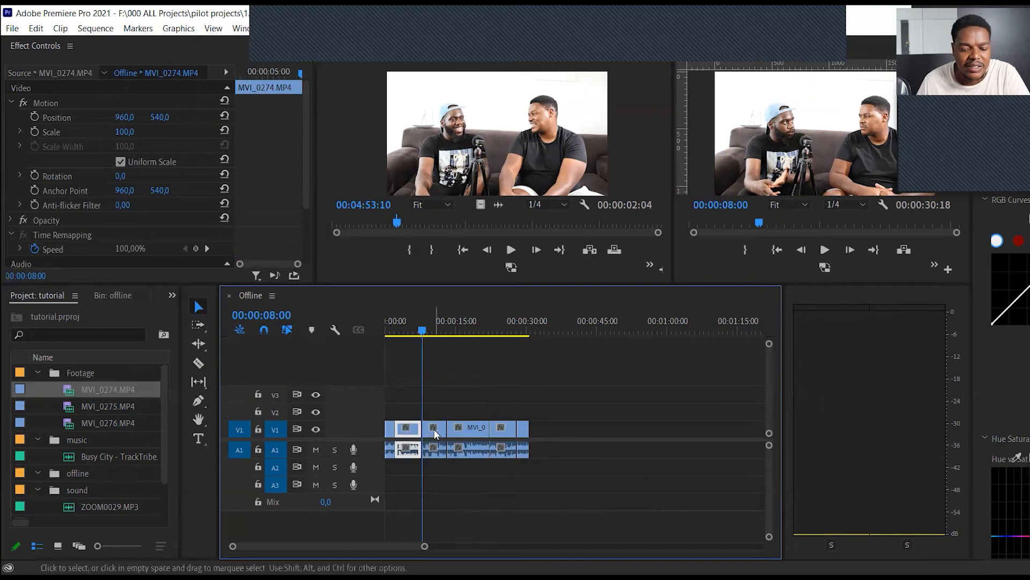
{"action": "left_click", "coordinate": [435, 432]}
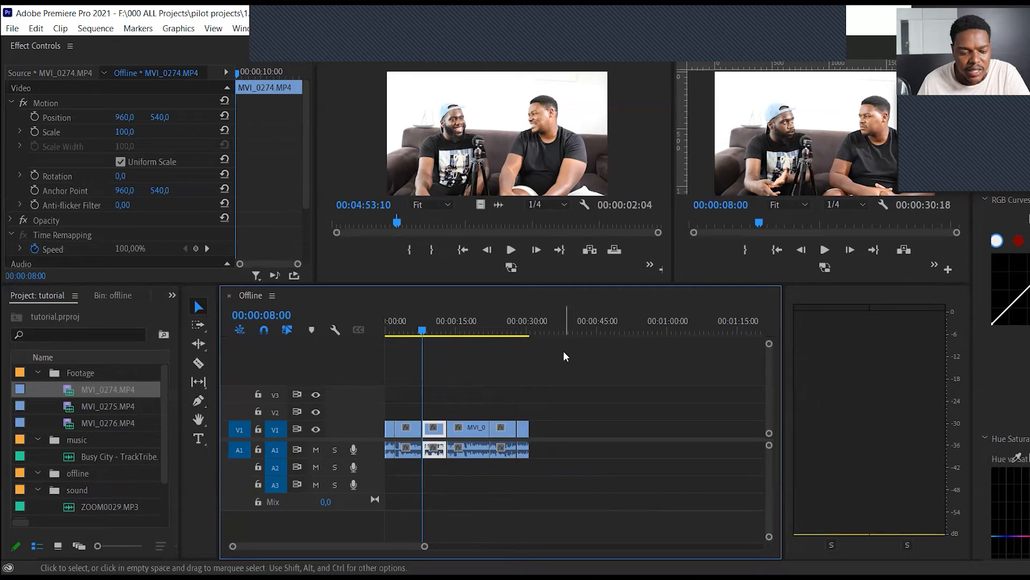
{"action": "key", "text": "ctrl+s"}
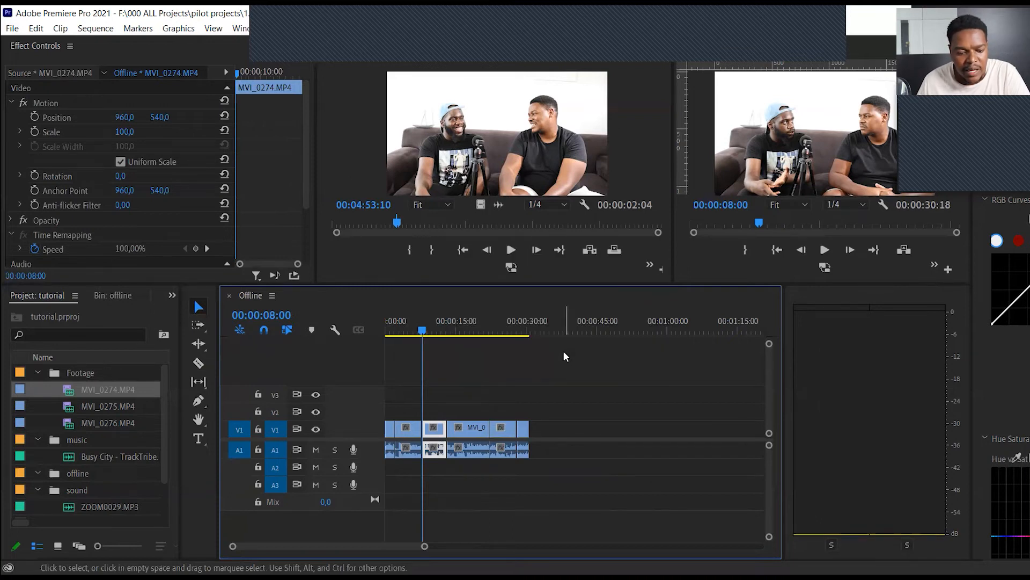
Step: Load the Busy City - TrackTribe music as the source clip and play its first few seconds
{"action": "double_click", "coordinate": [20, 456]}
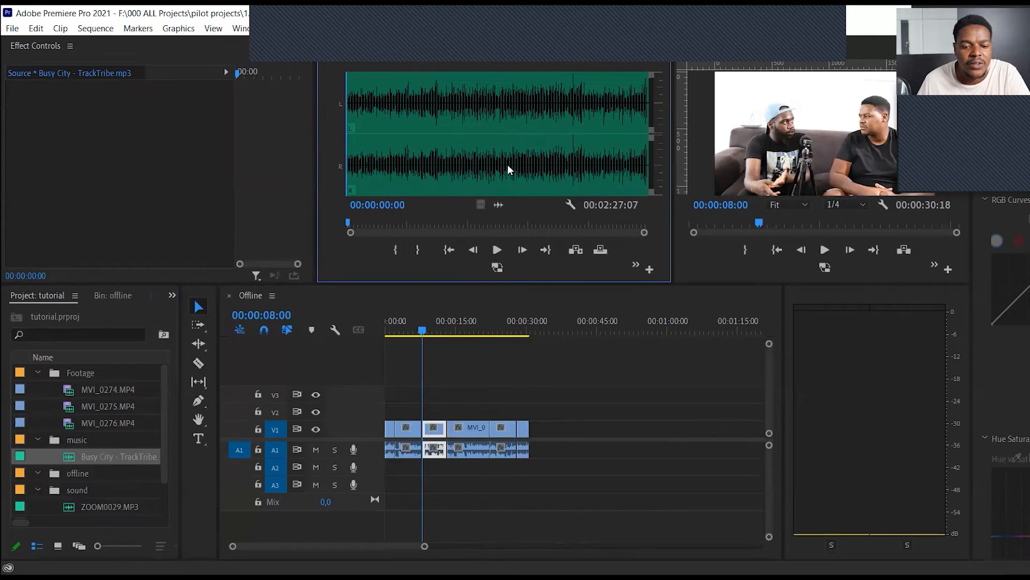
{"action": "left_click", "coordinate": [497, 251]}
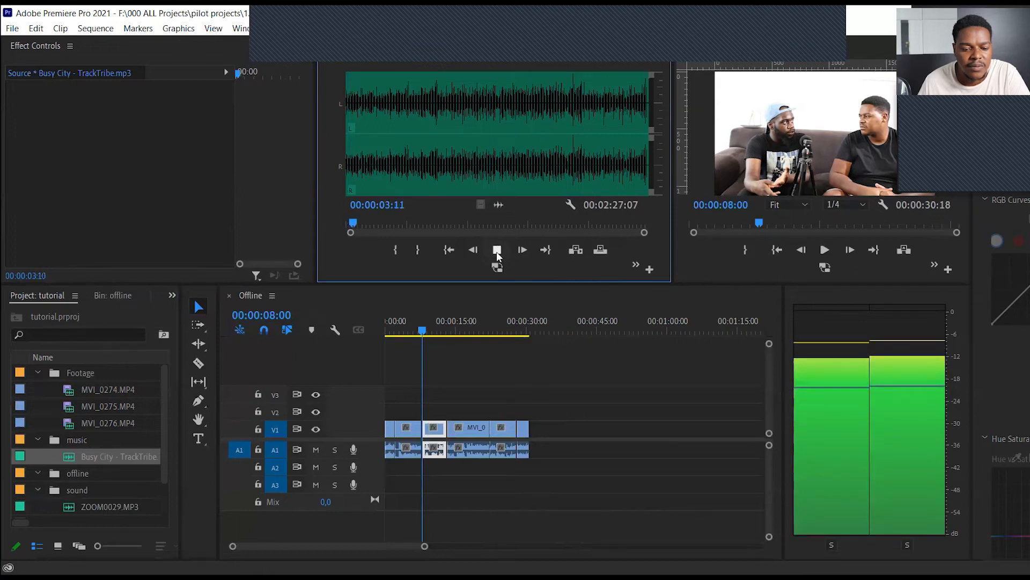
{"action": "left_click", "coordinate": [497, 250]}
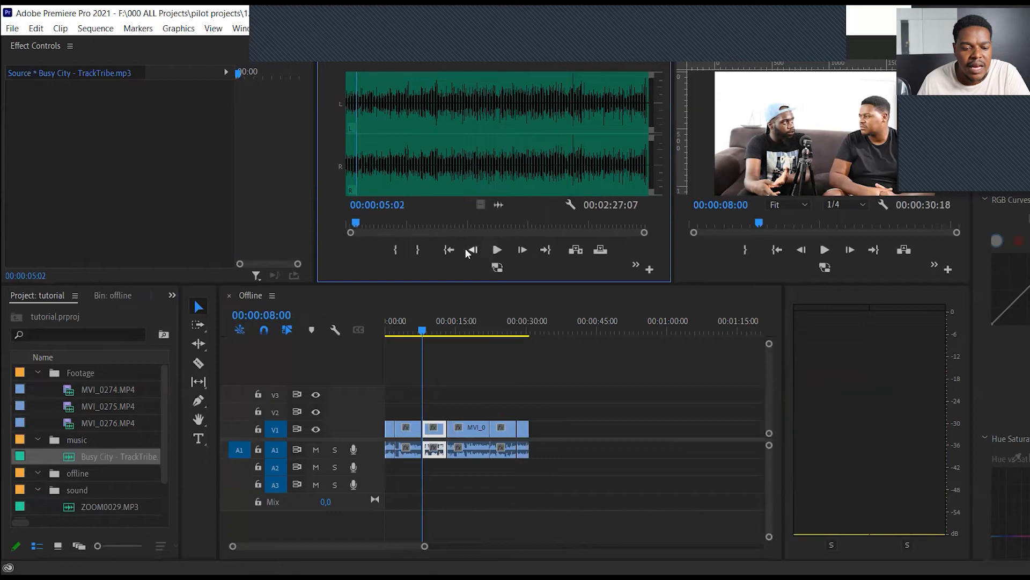
Step: Move the sequence playhead to its end and mark the Busy City music from 00:00:00:00 to 00:00:30:16
{"action": "left_click", "coordinate": [532, 329]}
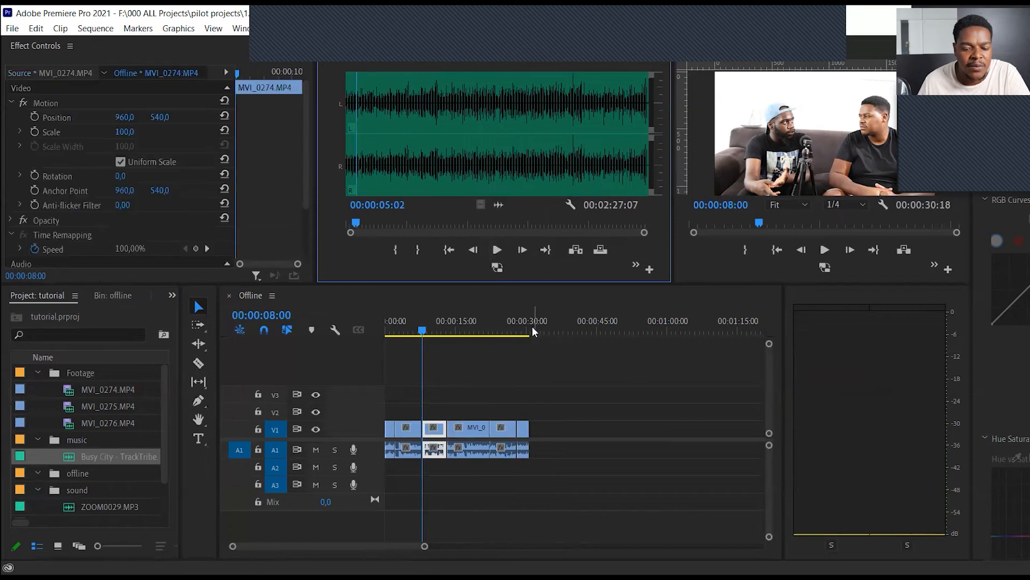
{"action": "left_click", "coordinate": [531, 328]}
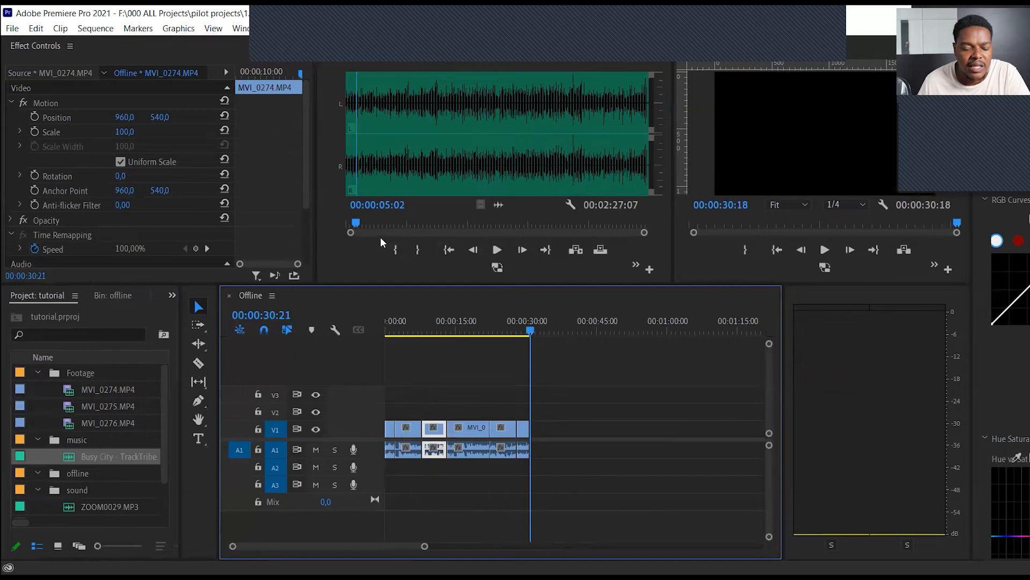
{"action": "left_click_drag", "start_coordinate": [356, 224], "coordinate": [326, 226]}
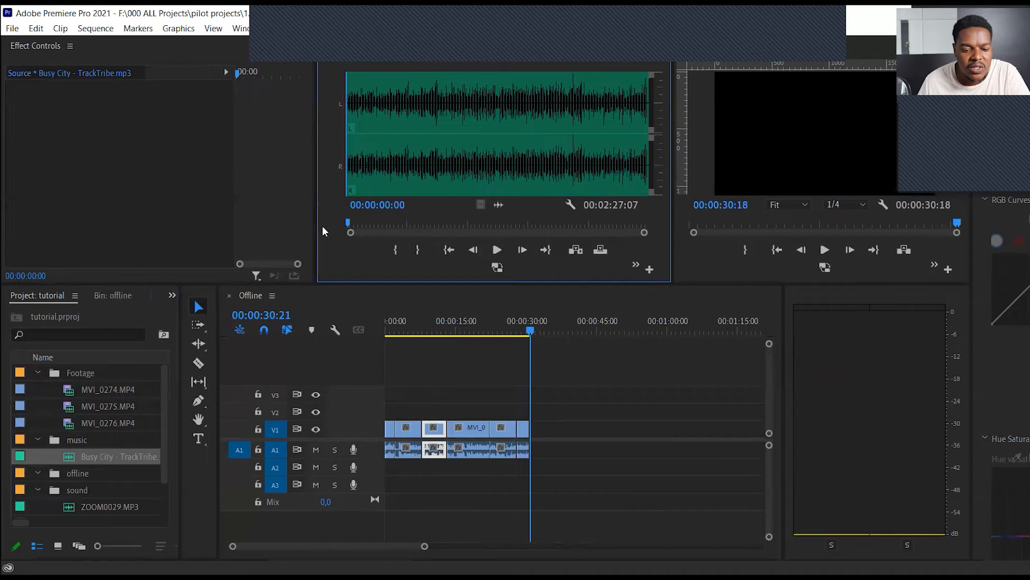
{"action": "key", "text": "i"}
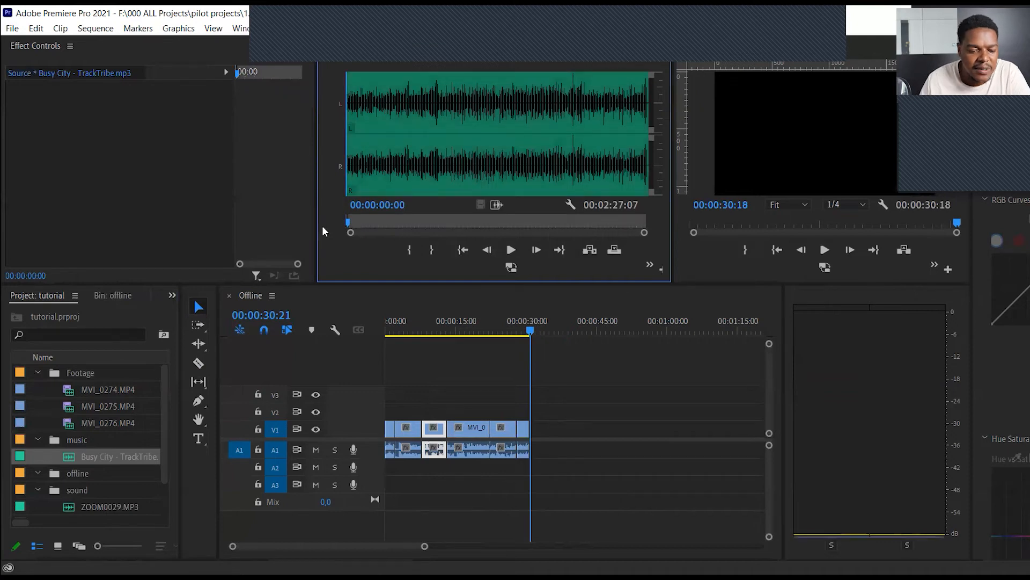
{"action": "left_click_drag", "start_coordinate": [366, 223], "coordinate": [410, 230]}
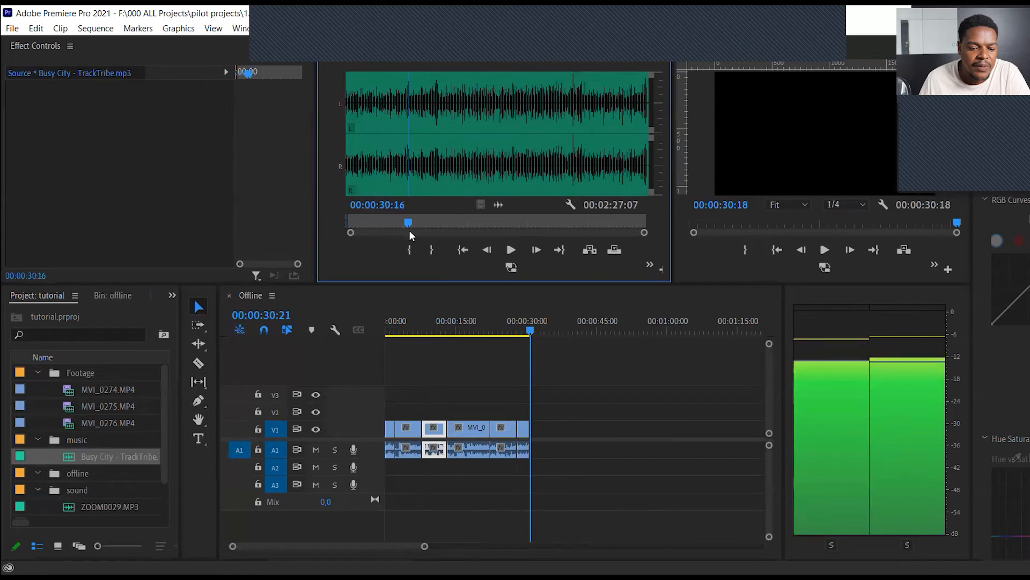
{"action": "key", "text": "o"}
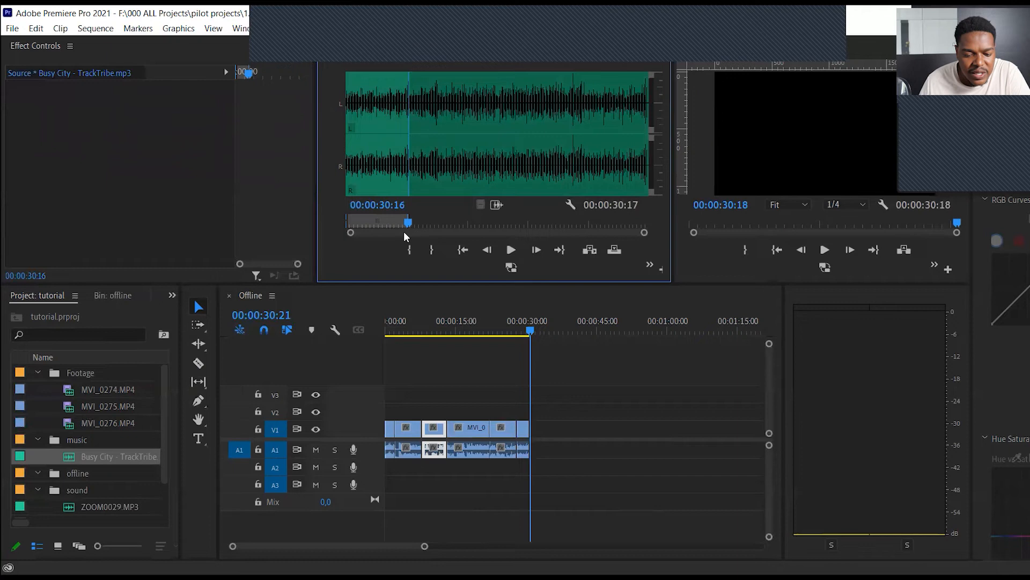
{"action": "mouse_move", "coordinate": [499, 205]}
{"action": "left_mouse_down"}
{"action": "mouse_move", "coordinate": [500, 222]}
{"action": "mouse_move", "coordinate": [490, 203]}
{"action": "left_mouse_up"}
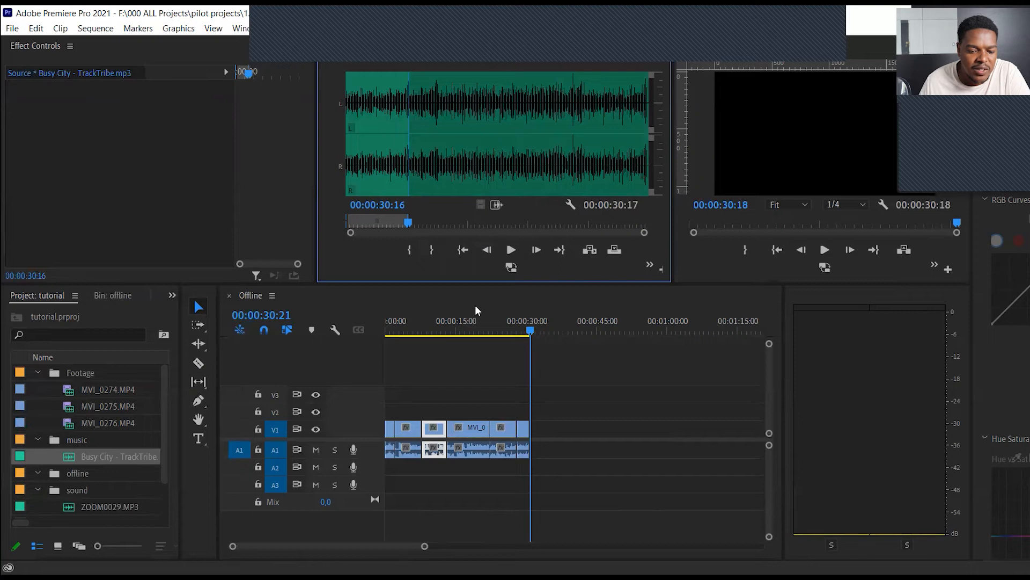
Step: Place the marked Busy City section on track A3 at the sequence start, select the MVI_0274 clips and play the opening seconds
{"action": "left_click_drag", "start_coordinate": [476, 310], "coordinate": [386, 480]}
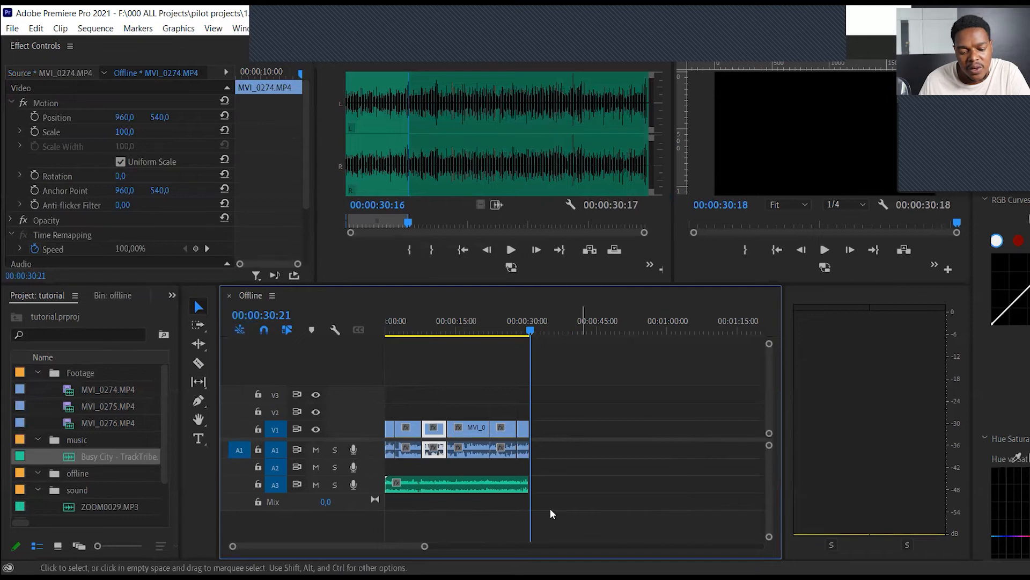
{"action": "left_click_drag", "start_coordinate": [555, 454], "coordinate": [383, 457]}
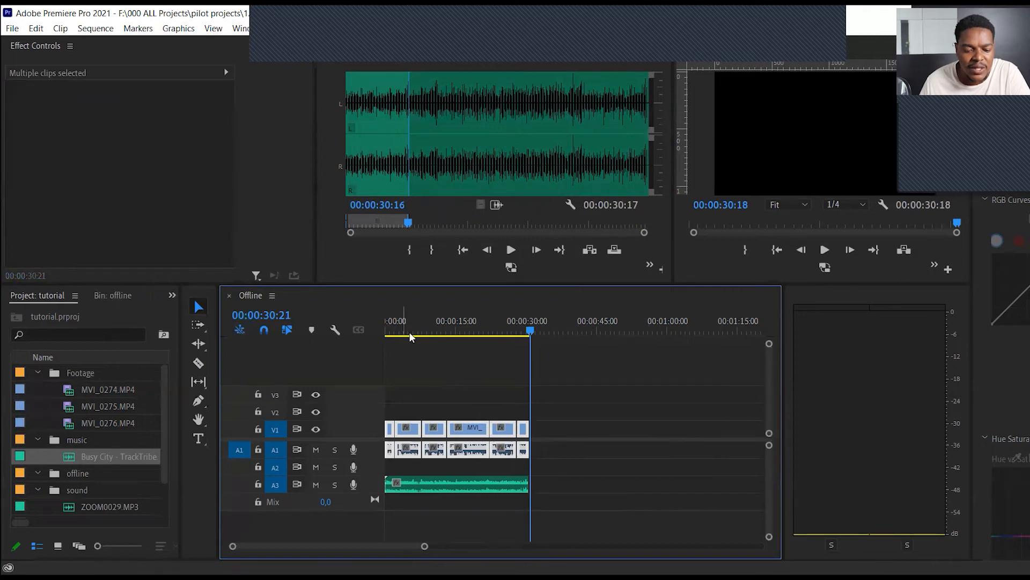
{"action": "key", "text": "Home"}
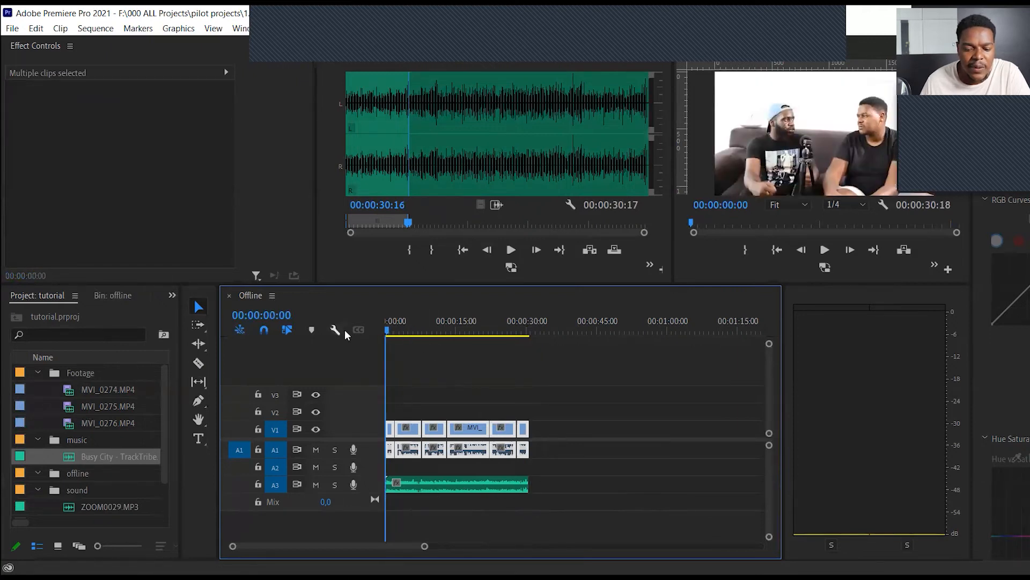
{"action": "key", "text": "space"}
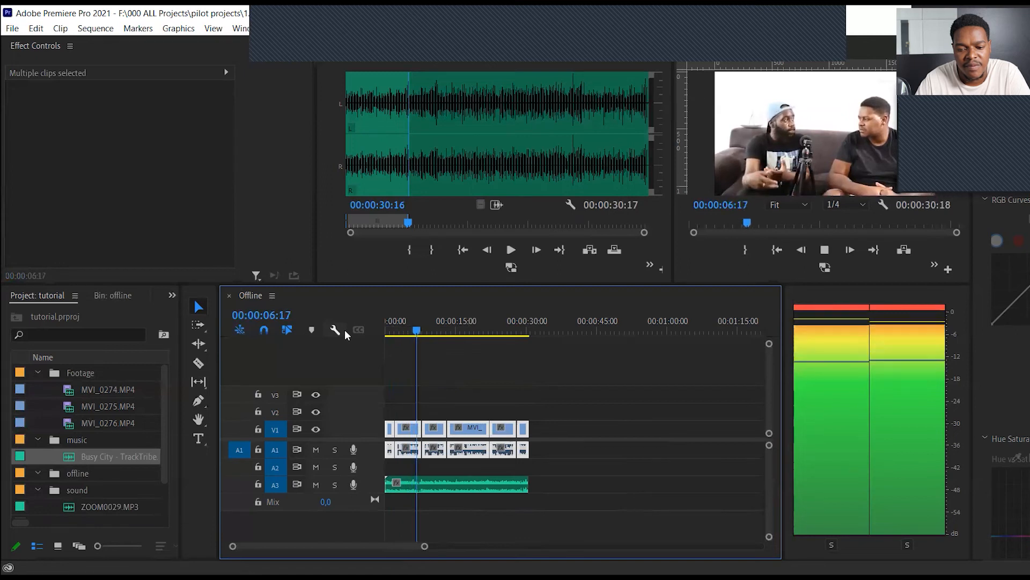
{"action": "key", "text": "space"}
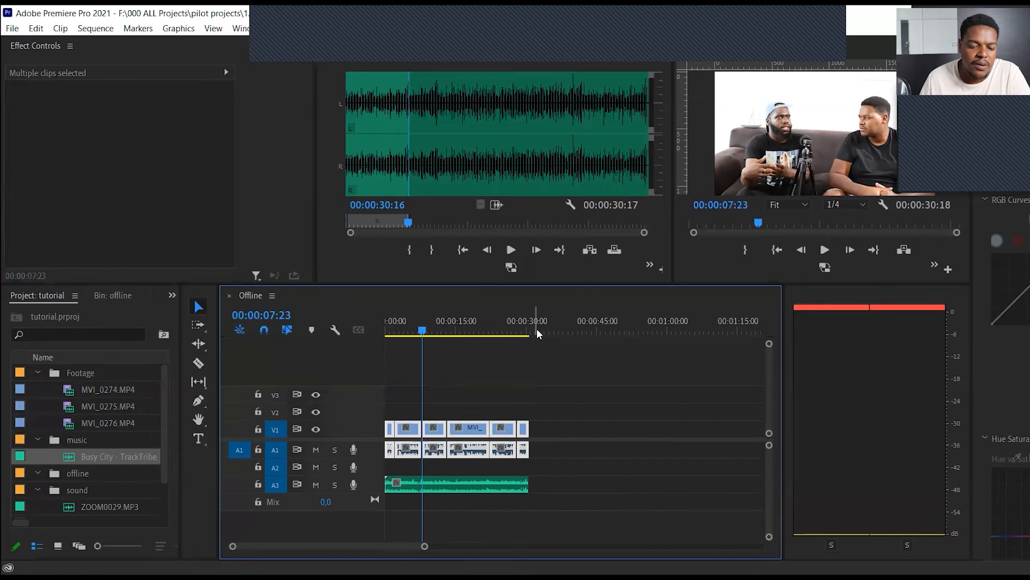
Step: Extend the end of the Busy City music on A3 to line up with the end of the last MVI_0274 clip
{"action": "left_click", "coordinate": [394, 333]}
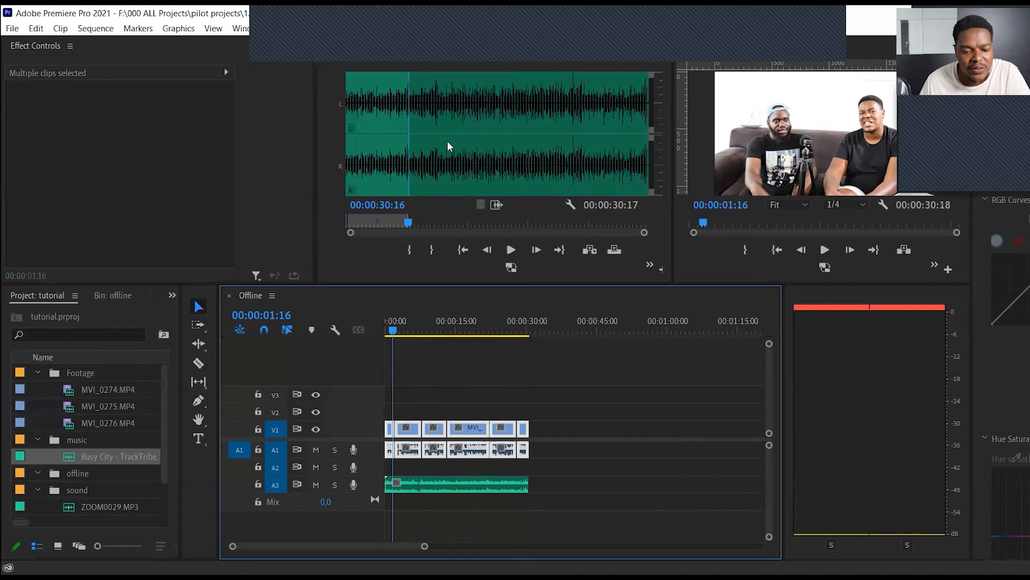
{"action": "left_click", "coordinate": [533, 329]}
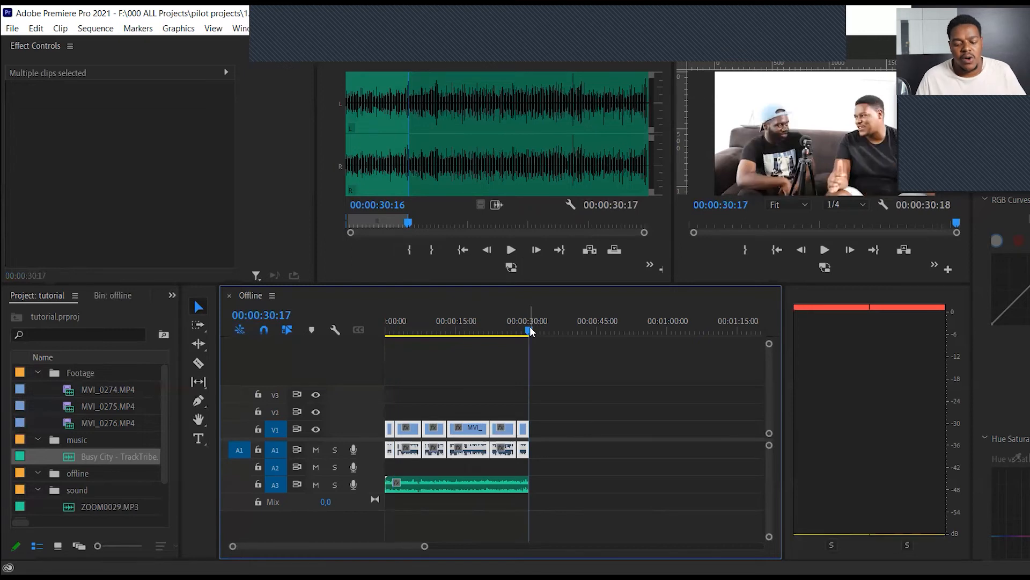
{"action": "key", "text": "equal"}
{"action": "key", "text": "equal"}
{"action": "key", "text": "equal"}
{"action": "key", "text": "equal"}
{"action": "key", "text": "equal"}
{"action": "key", "text": "equal"}
{"action": "key", "text": "equal"}
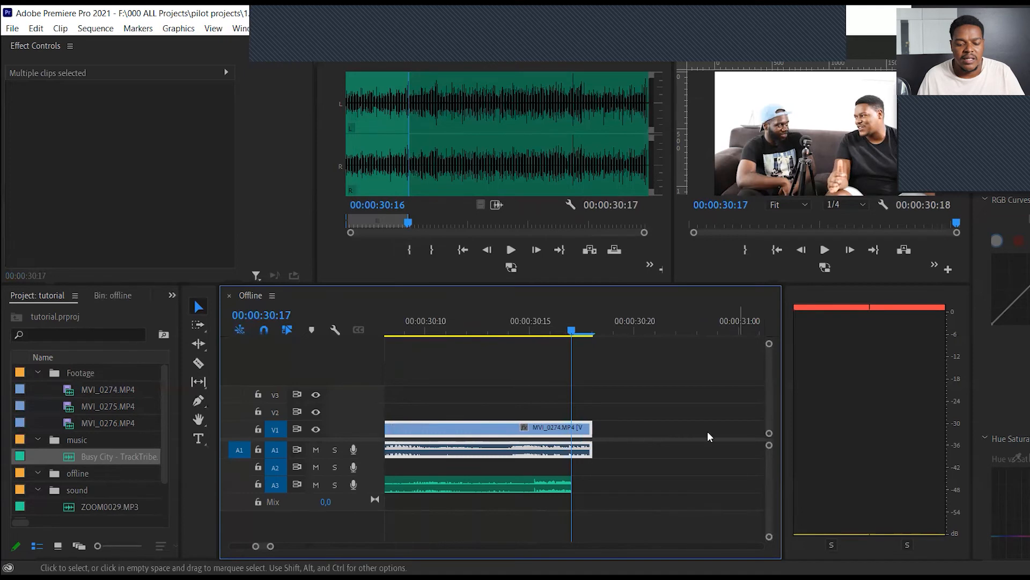
{"action": "left_click_drag", "start_coordinate": [571, 485], "coordinate": [580, 486]}
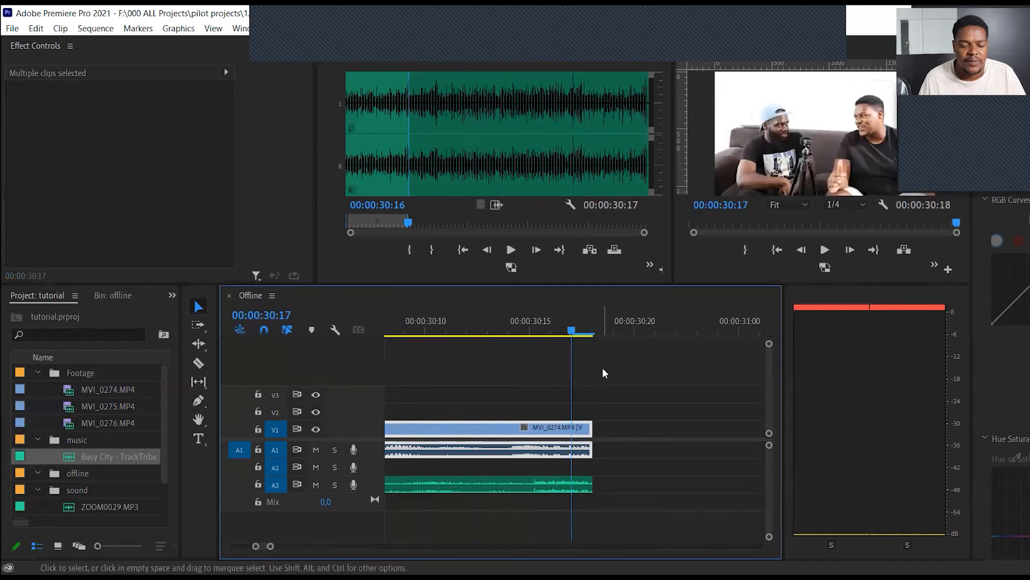
Step: Mark the sequence In point at 00:00:00:00
{"action": "left_click", "coordinate": [599, 331]}
{"action": "key", "text": "minus"}
{"action": "key", "text": "minus"}
{"action": "key", "text": "minus"}
{"action": "key", "text": "minus"}
{"action": "key", "text": "minus"}
{"action": "key", "text": "minus"}
{"action": "key", "text": "minus"}
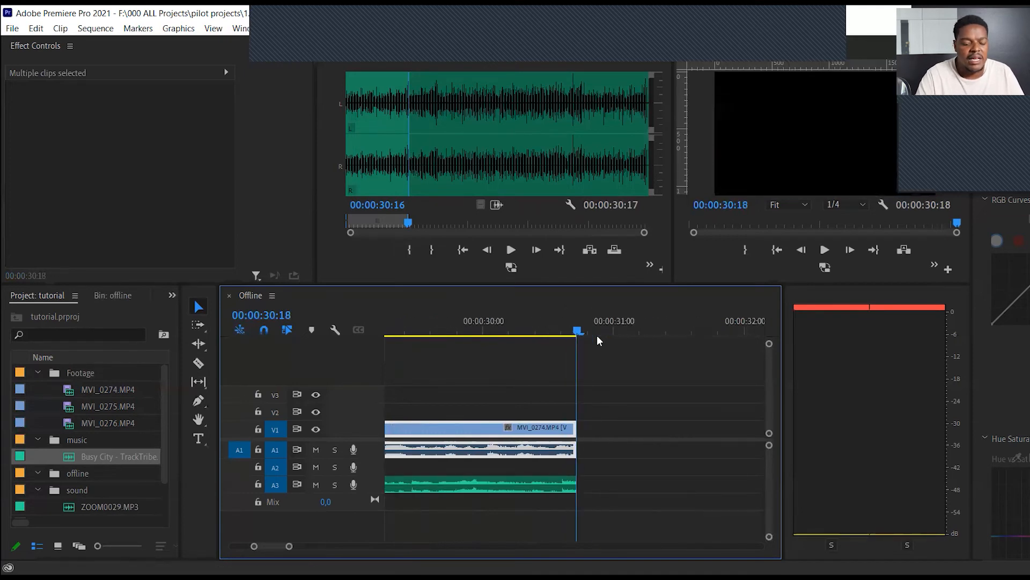
{"action": "key", "text": "minus"}
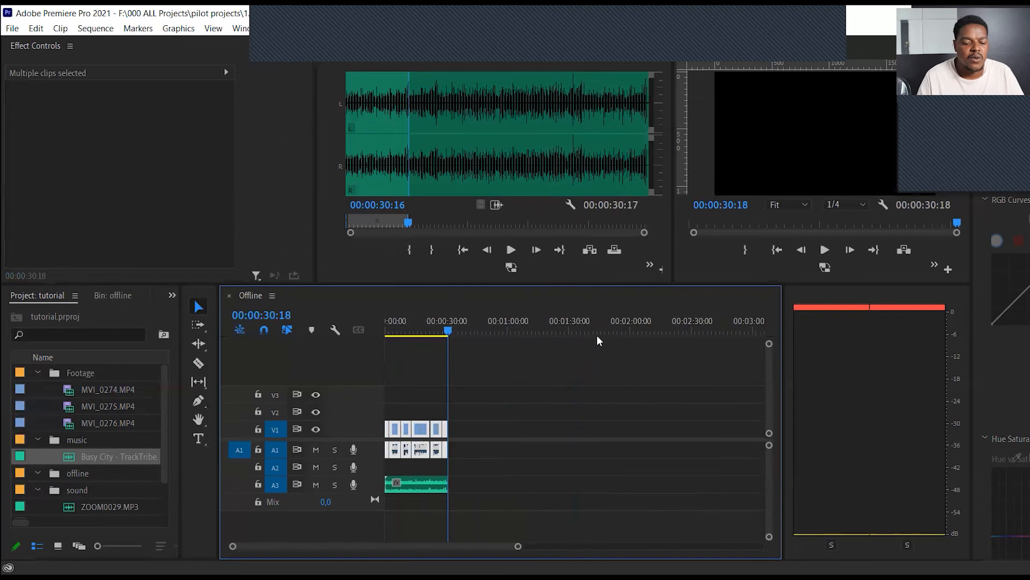
{"action": "left_click", "coordinate": [405, 327]}
{"action": "left_click_drag", "start_coordinate": [405, 326], "coordinate": [341, 346]}
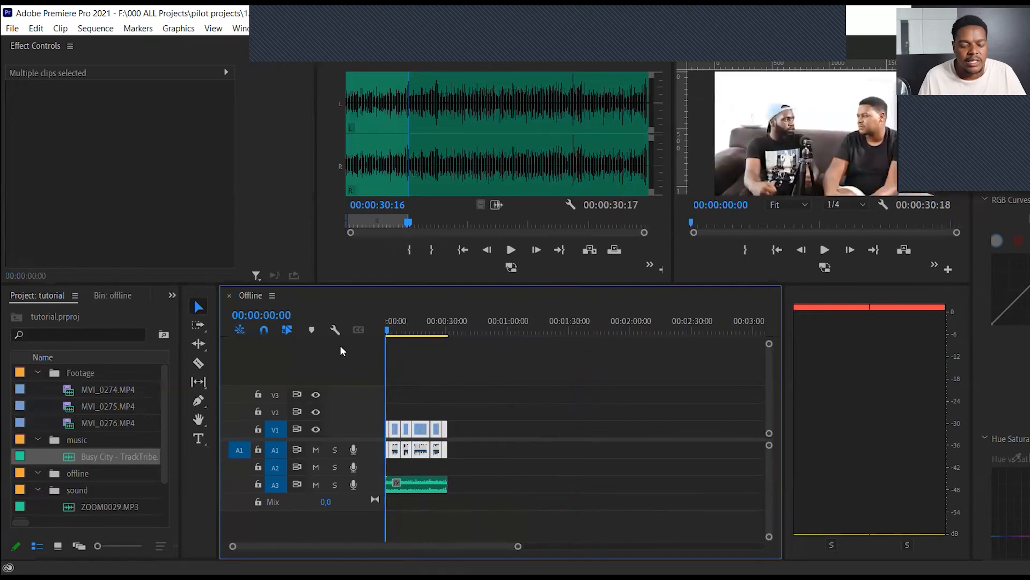
{"action": "key", "text": "i"}
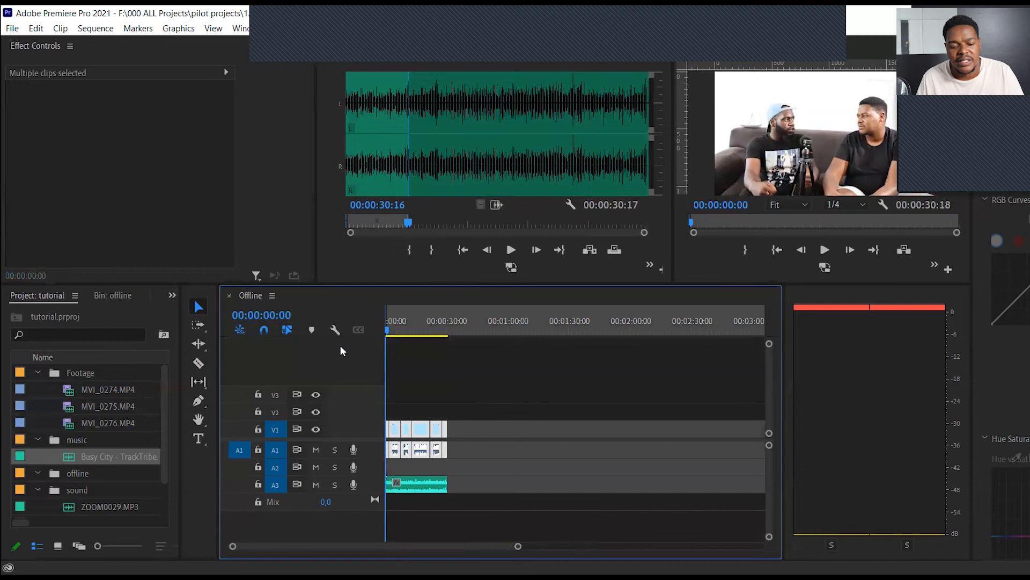
Step: Mark the sequence Out point at 00:00:30:18, at the end of the last clip
{"action": "left_click_drag", "start_coordinate": [452, 330], "coordinate": [450, 333]}
{"action": "key", "text": "="}
{"action": "key", "text": "="}
{"action": "key", "text": "="}
{"action": "key", "text": "="}
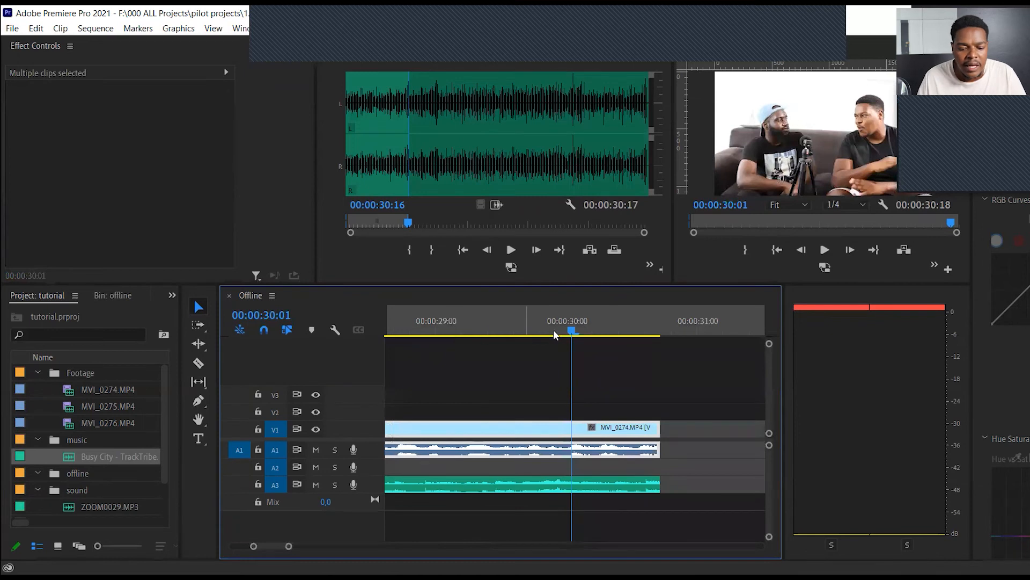
{"action": "left_click_drag", "start_coordinate": [575, 329], "coordinate": [665, 346]}
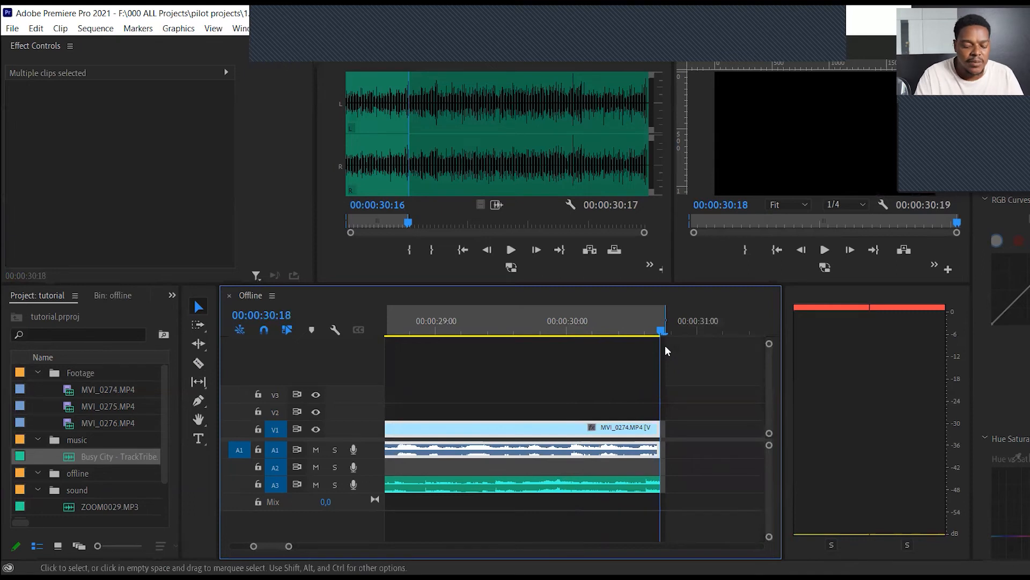
{"action": "key", "text": "-"}
{"action": "key", "text": "-"}
{"action": "key", "text": "-"}
{"action": "key", "text": "-"}
{"action": "key", "text": "-"}
{"action": "key", "text": "-"}
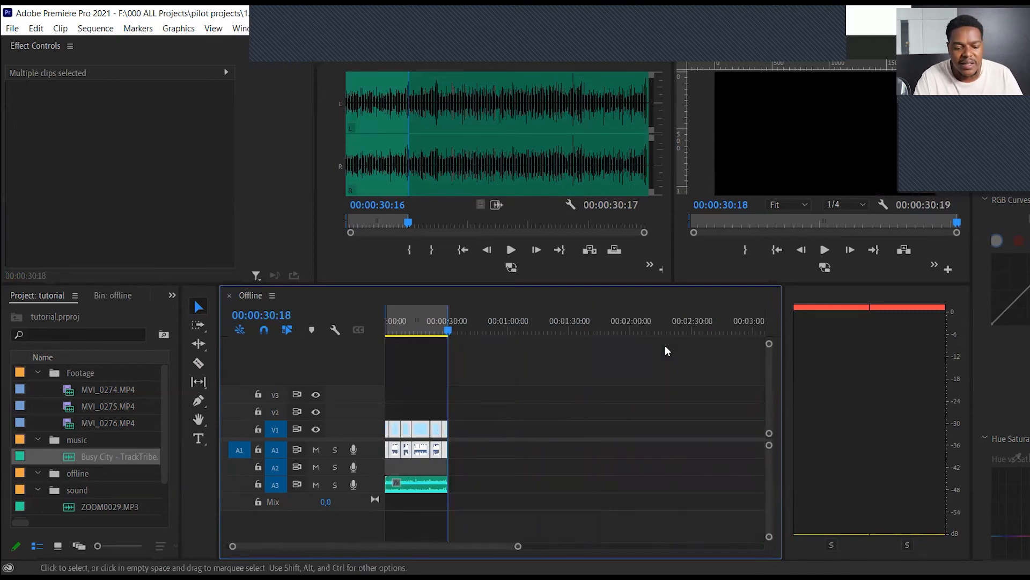
{"action": "key", "text": "="}
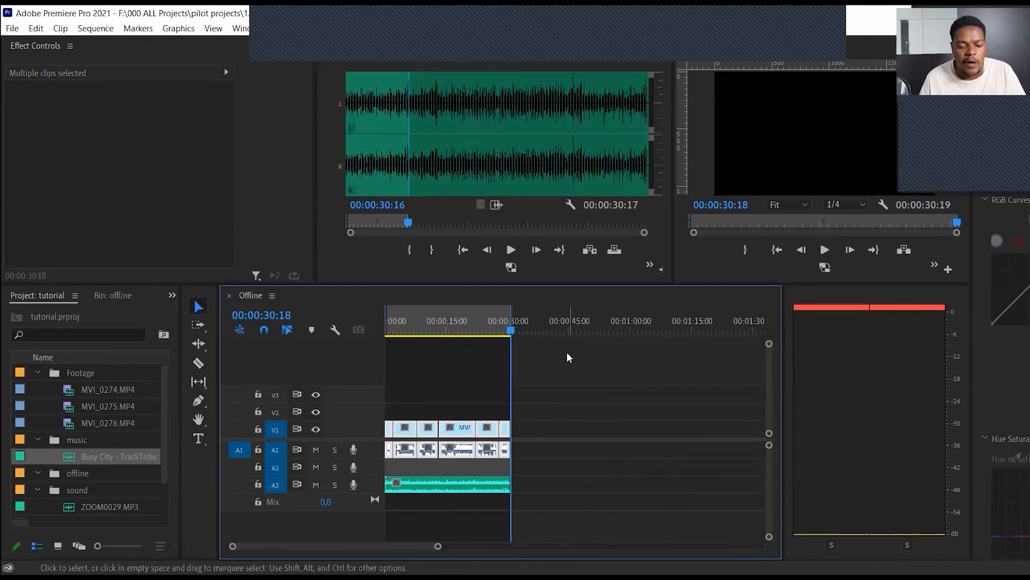
Step: Move the sequence Out point to 00:00:12:24 and inspect the clip edges around it
{"action": "left_click_drag", "start_coordinate": [515, 333], "coordinate": [439, 353]}
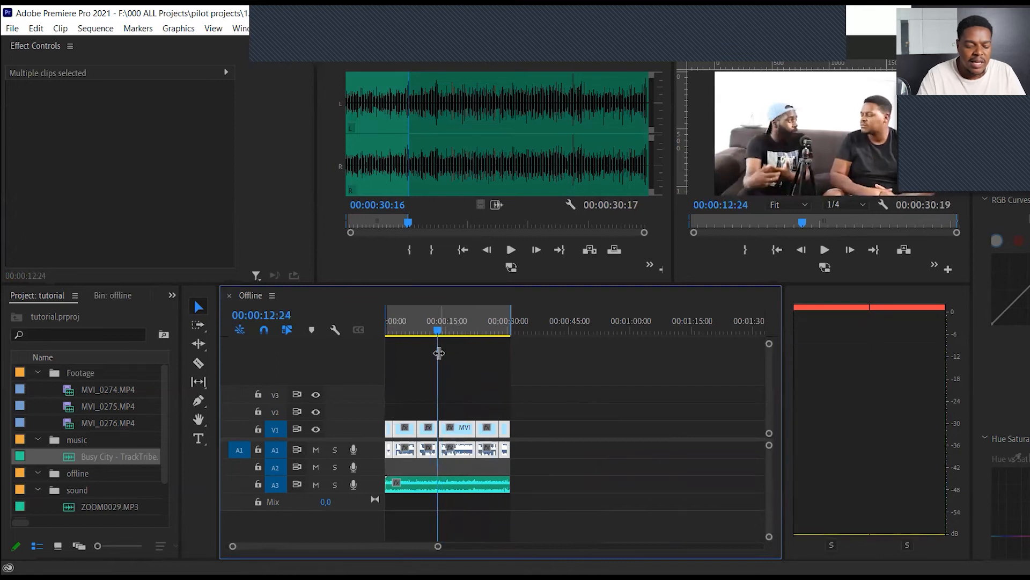
{"action": "key", "text": "o"}
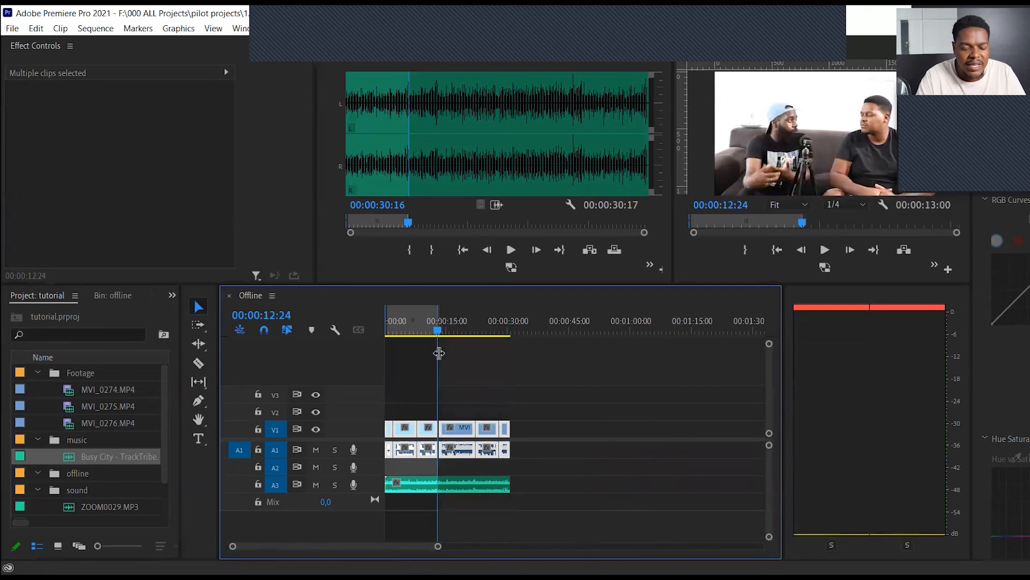
{"action": "key", "text": "="}
{"action": "key", "text": "="}
{"action": "key", "text": "="}
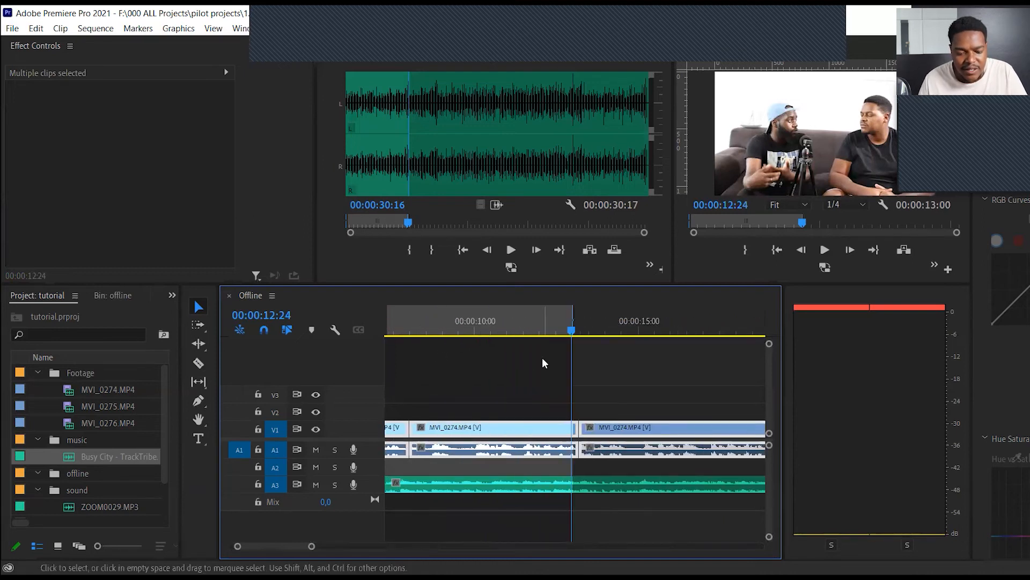
{"action": "key", "text": "minus"}
{"action": "key", "text": "minus"}
{"action": "key", "text": "minus"}
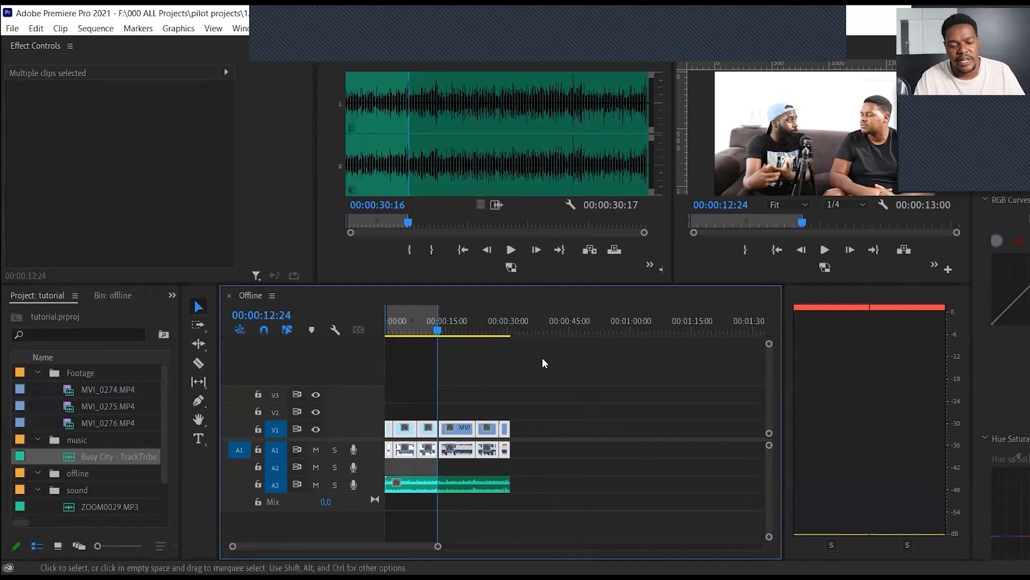
Step: Return the sequence Out point to the end of the last clip at 00:00:30:18 and check the clip ends there
{"action": "left_click_drag", "start_coordinate": [489, 332], "coordinate": [512, 334]}
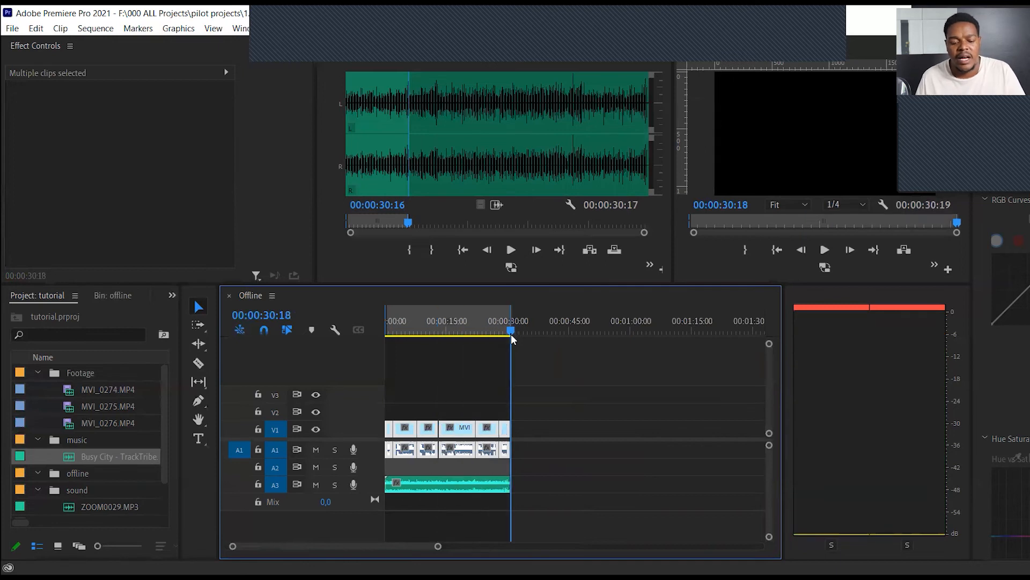
{"action": "key", "text": "equal"}
{"action": "key", "text": "equal"}
{"action": "key", "text": "equal"}
{"action": "key", "text": "equal"}
{"action": "key", "text": "equal"}
{"action": "key", "text": "equal"}
{"action": "key", "text": "equal"}
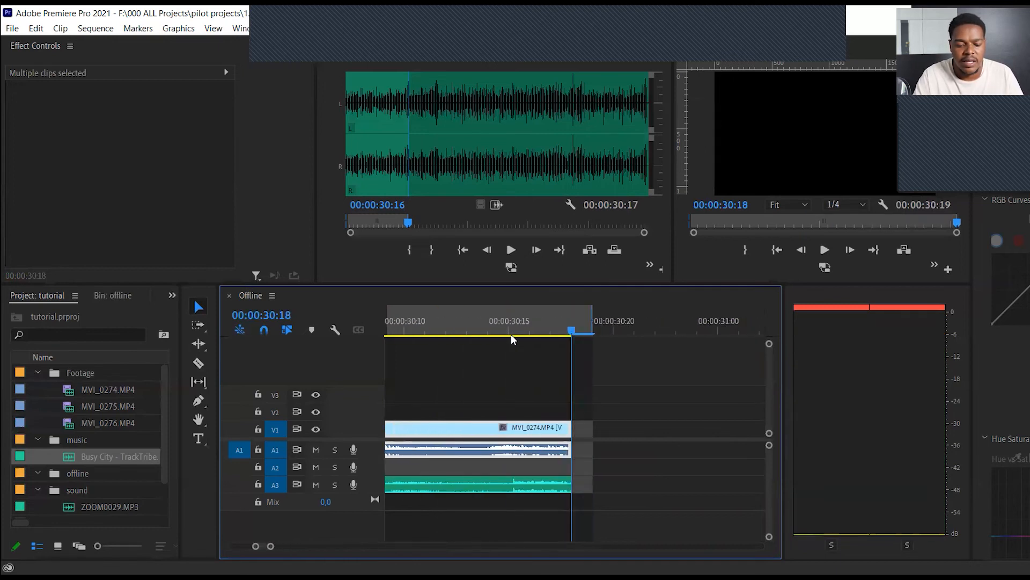
{"action": "key", "text": "minus"}
{"action": "key", "text": "minus"}
{"action": "key", "text": "minus"}
{"action": "key", "text": "minus"}
{"action": "key", "text": "minus"}
{"action": "key", "text": "minus"}
{"action": "key", "text": "minus"}
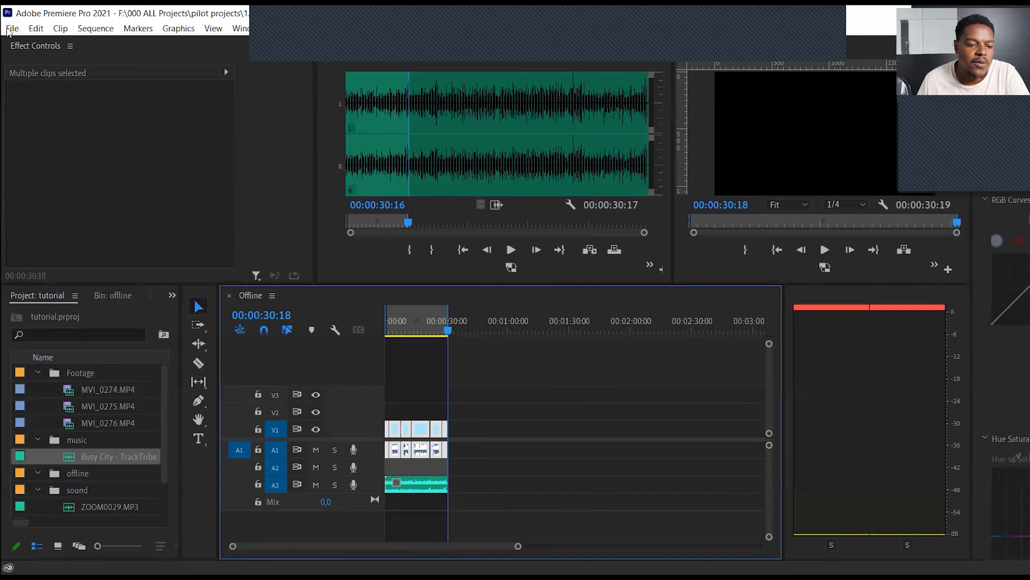
Step: Open the media export settings for the marked Offline sequence and reposition the dialog so its options are in view
{"action": "left_click", "coordinate": [11, 29]}
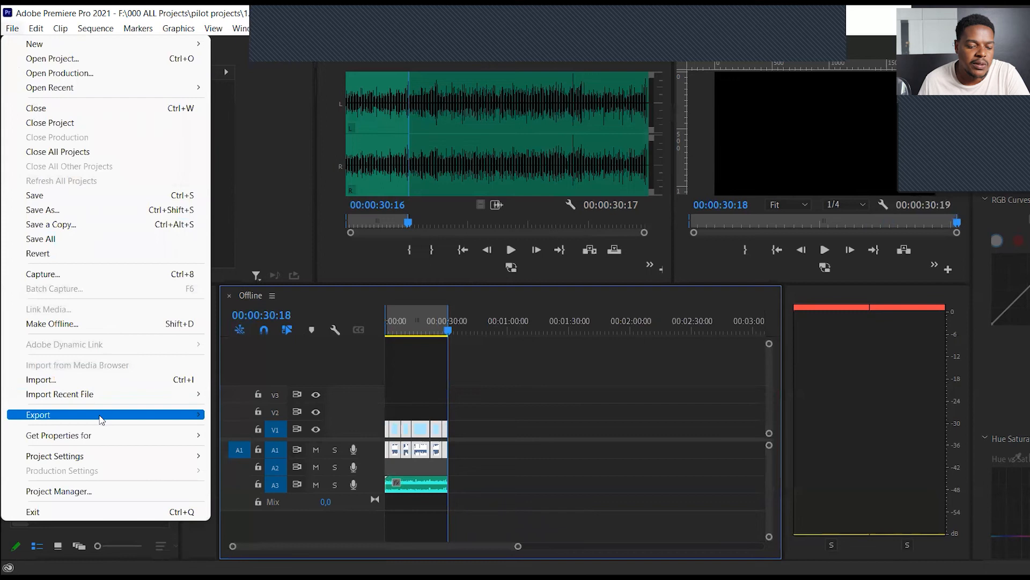
{"action": "mouse_move", "coordinate": [101, 419]}
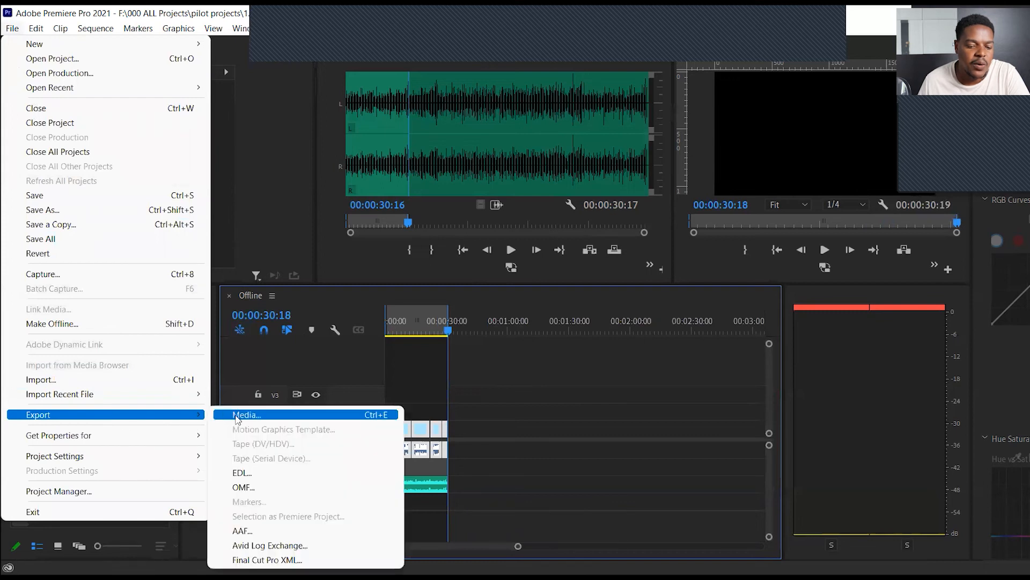
{"action": "left_click", "coordinate": [235, 414]}
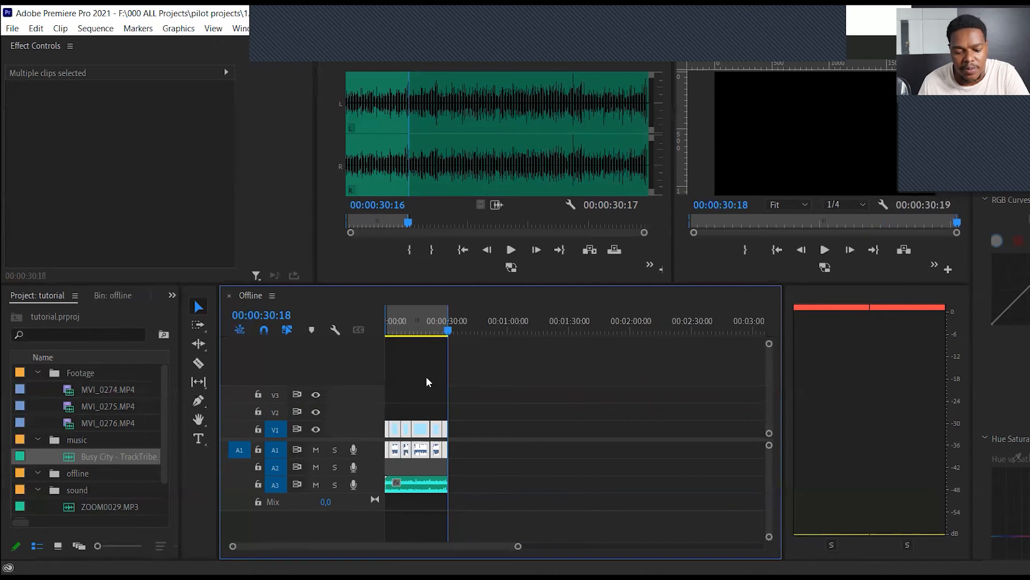
{"action": "key", "text": "ctrl+m"}
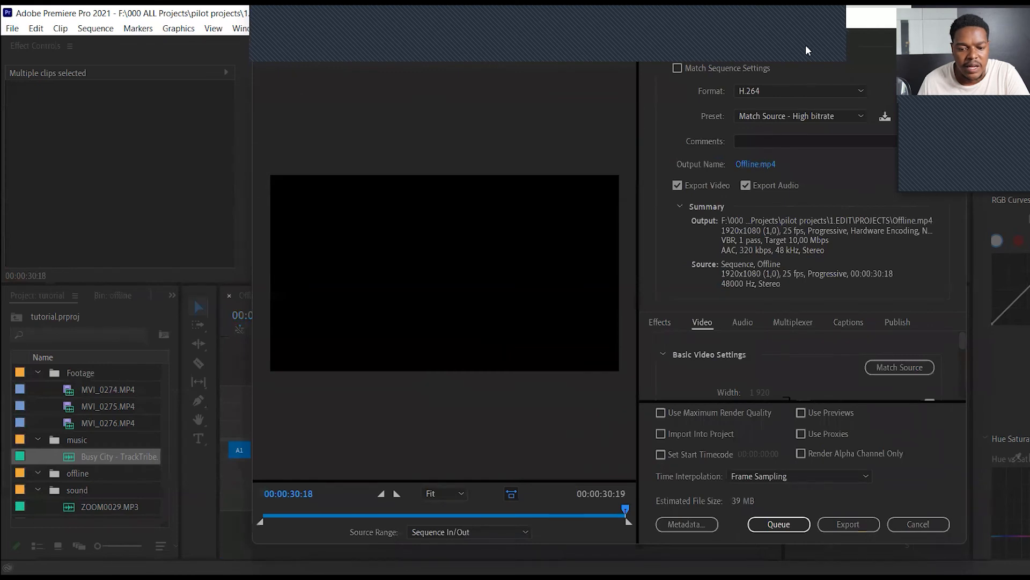
{"action": "left_click_drag", "start_coordinate": [806, 44], "coordinate": [711, 72]}
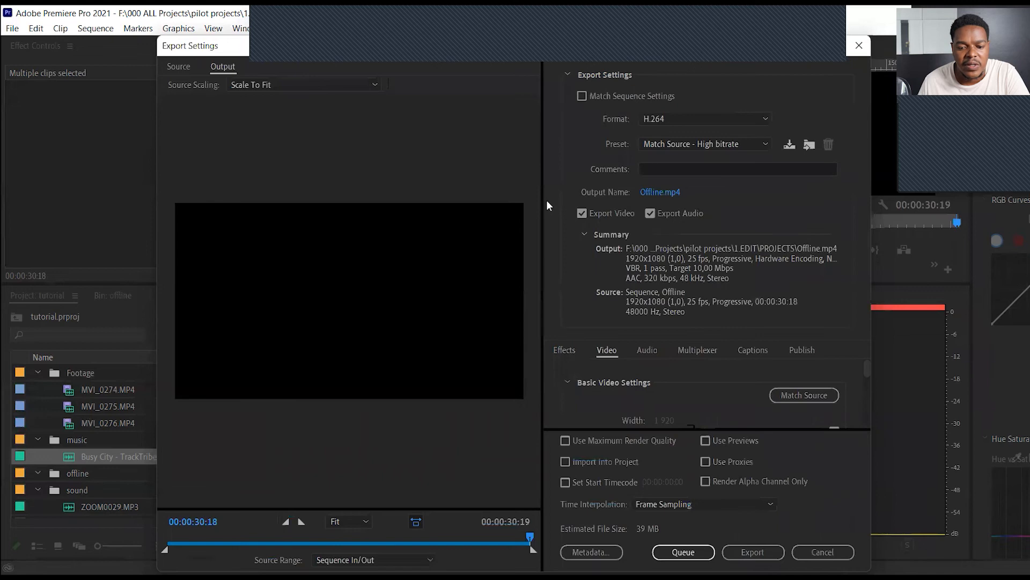
Step: Set the export format to QuickTime with the Apple ProRes 422 HQ preset
{"action": "left_click", "coordinate": [712, 124]}
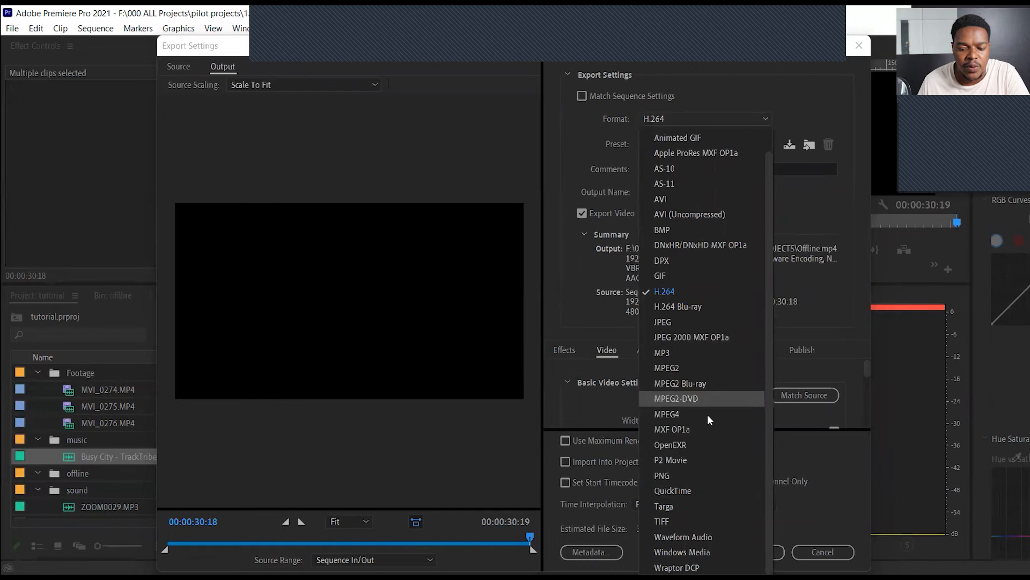
{"action": "left_click", "coordinate": [689, 488]}
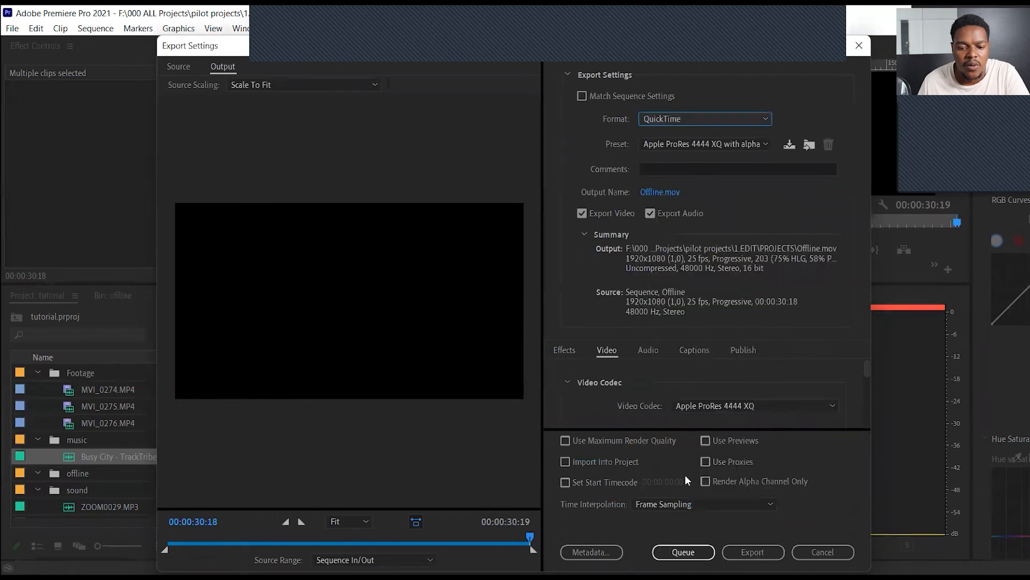
{"action": "left_click", "coordinate": [700, 144]}
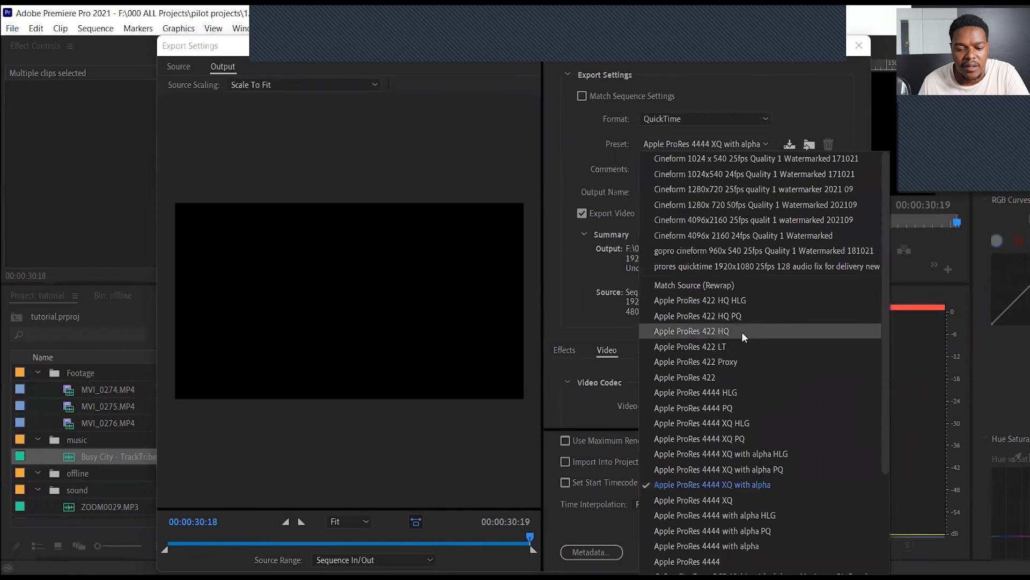
{"action": "left_click", "coordinate": [742, 331]}
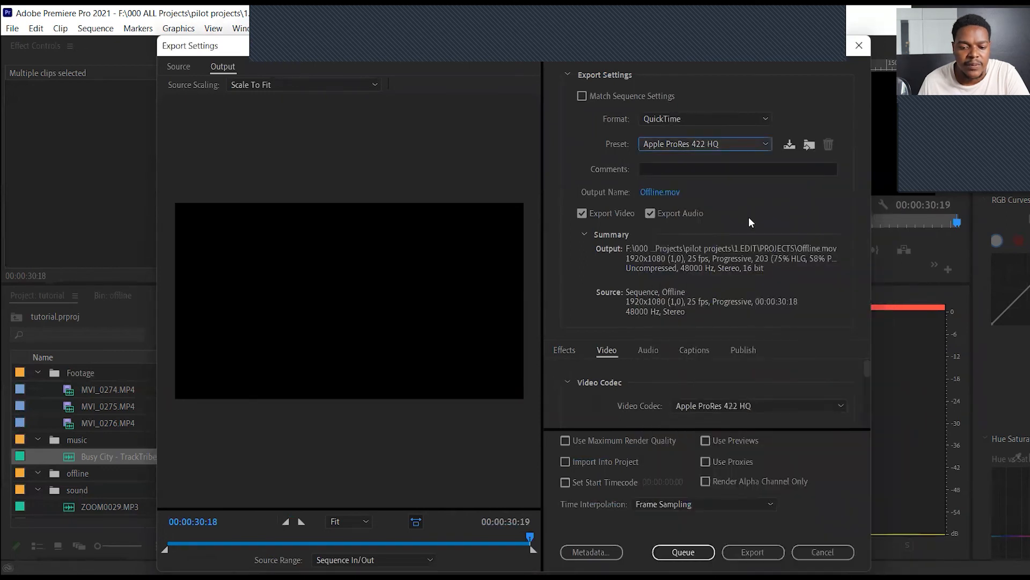
Step: Set the export format to H.264
{"action": "left_click", "coordinate": [677, 121]}
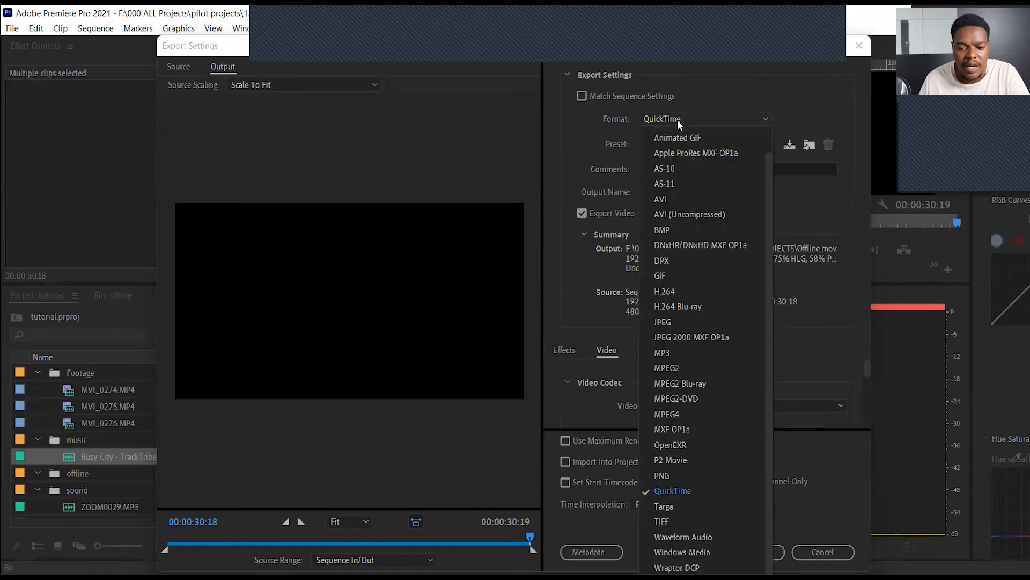
{"action": "left_click", "coordinate": [704, 291]}
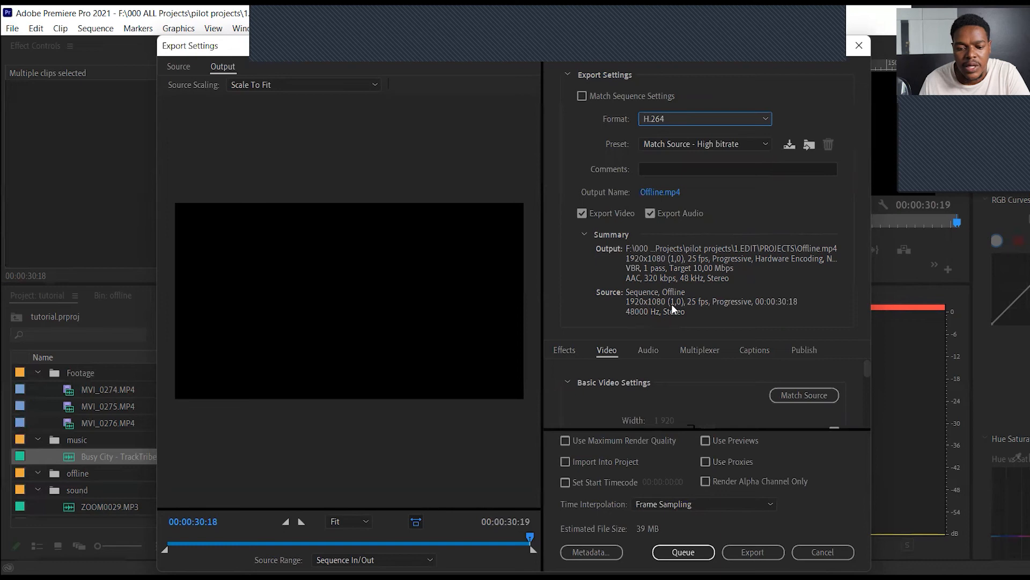
{"action": "left_click", "coordinate": [655, 192]}
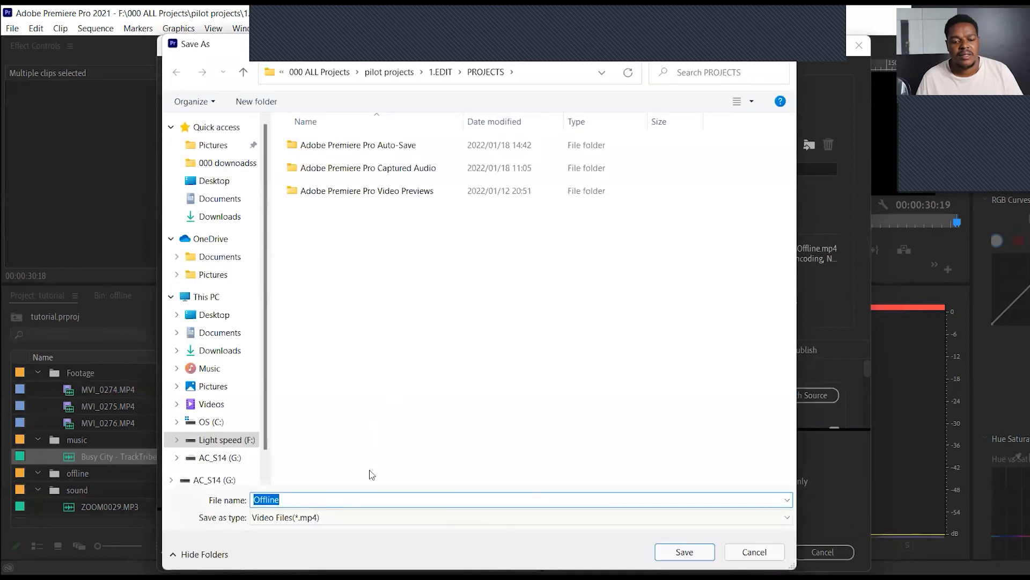
{"action": "left_click", "coordinate": [341, 497]}
{"action": "double_click", "coordinate": [341, 498]}
{"action": "type", "text": "export"}
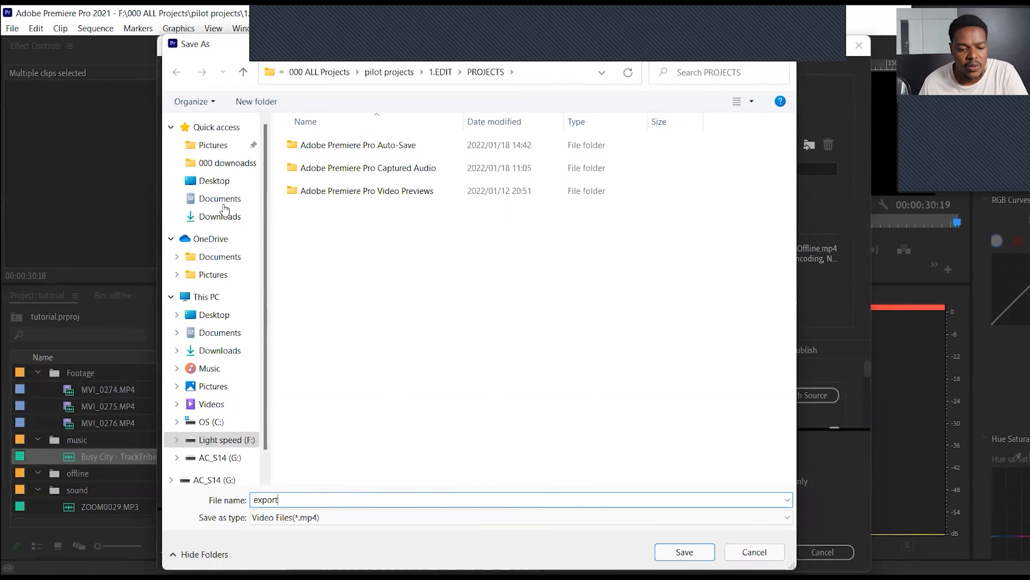
{"action": "left_click", "coordinate": [208, 180]}
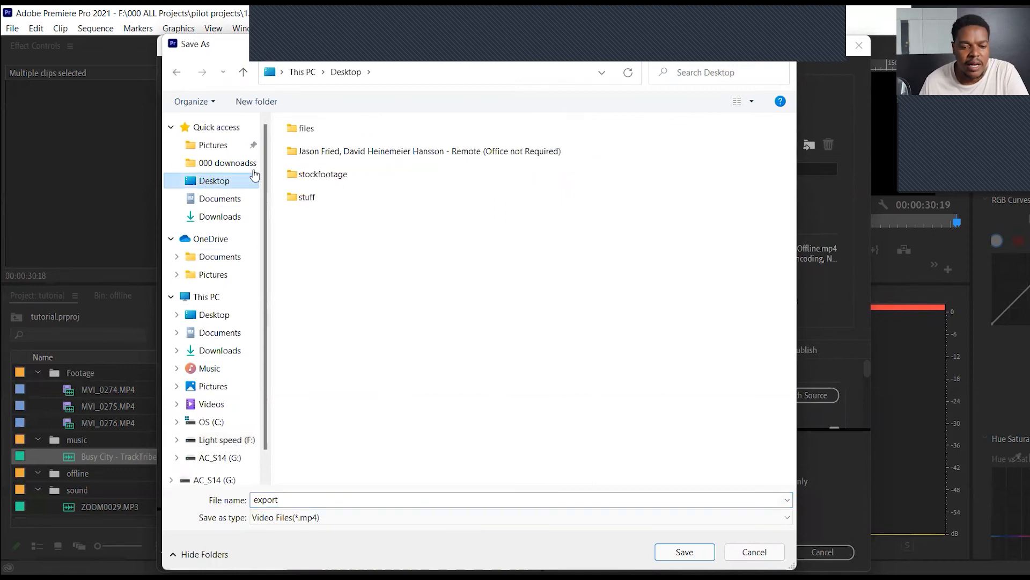
{"action": "double_click", "coordinate": [305, 128]}
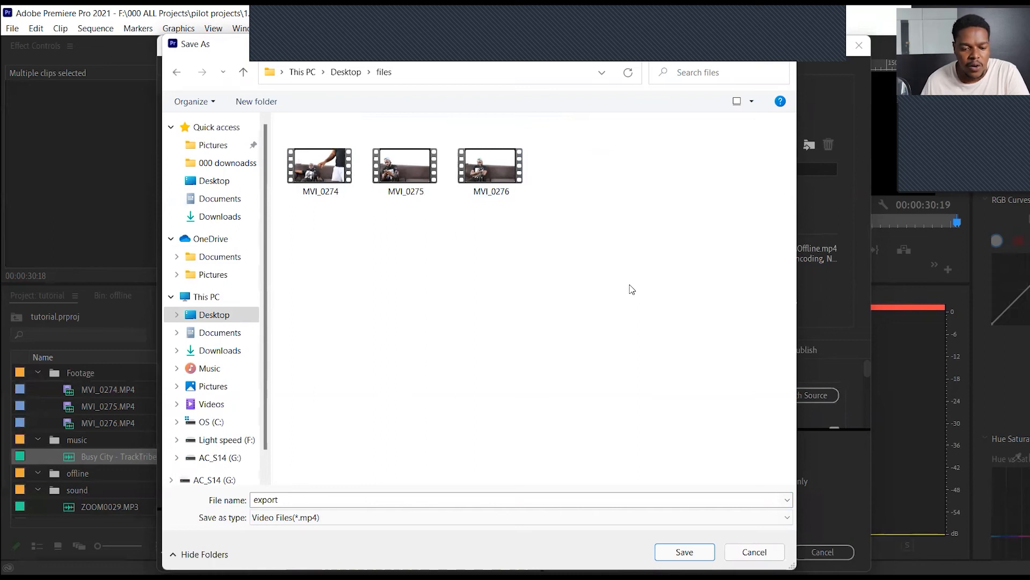
{"action": "left_click", "coordinate": [754, 551]}
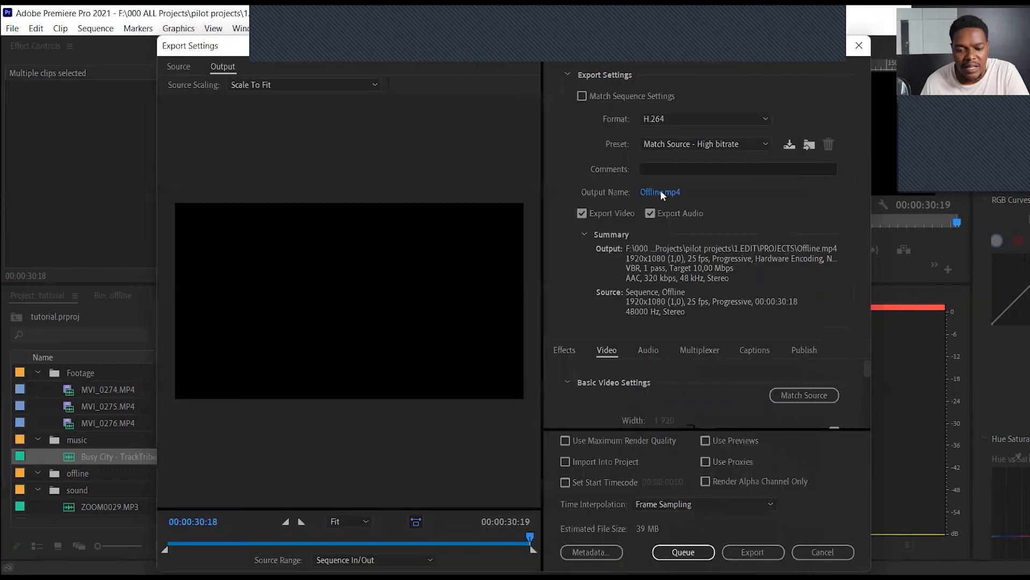
Step: Set the output of Offline.mp4 to the files folder on the Desktop and export the video
{"action": "left_click", "coordinate": [653, 192]}
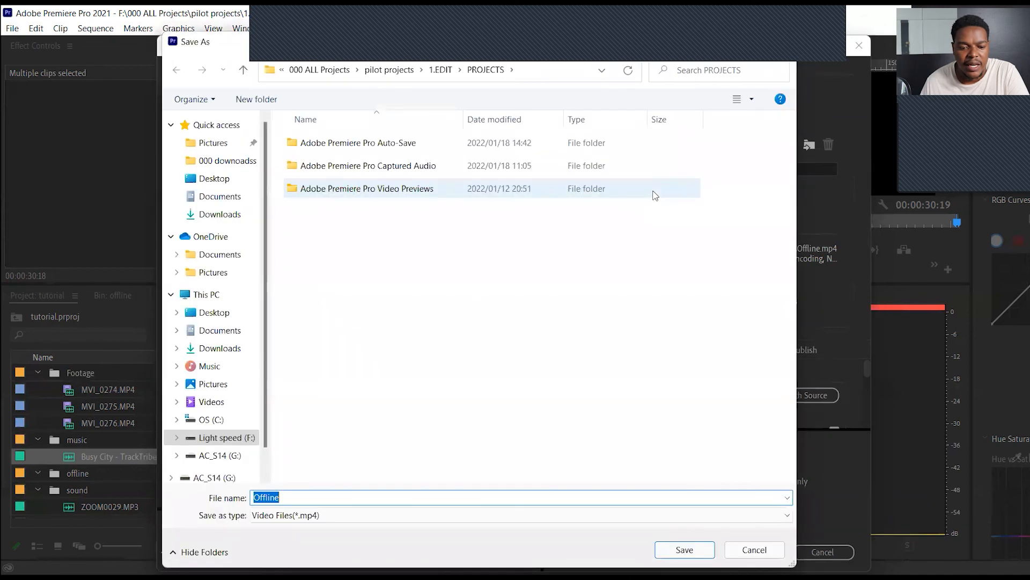
{"action": "left_click", "coordinate": [225, 314]}
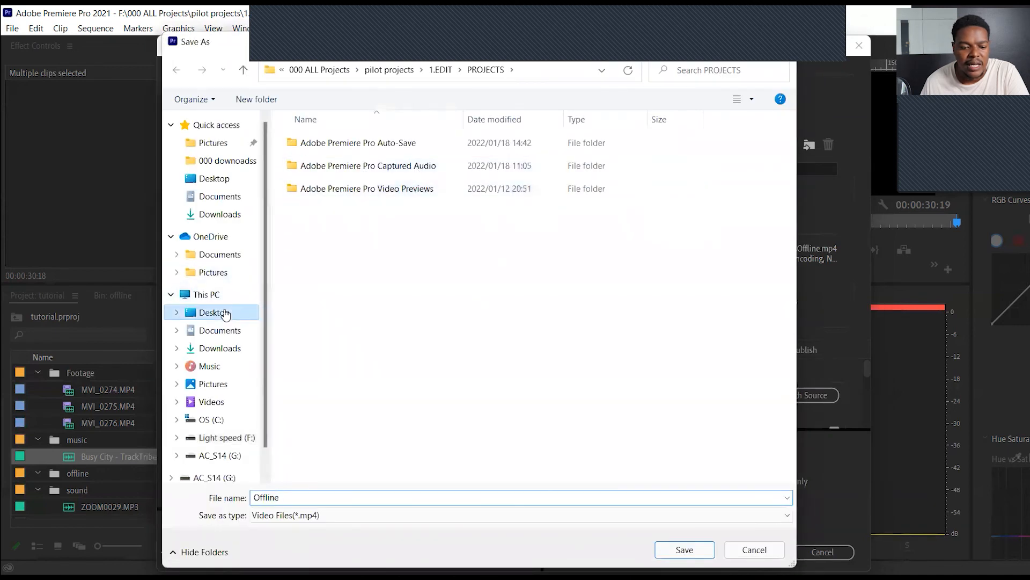
{"action": "left_click", "coordinate": [309, 132]}
{"action": "double_click", "coordinate": [309, 132]}
{"action": "left_click", "coordinate": [684, 549]}
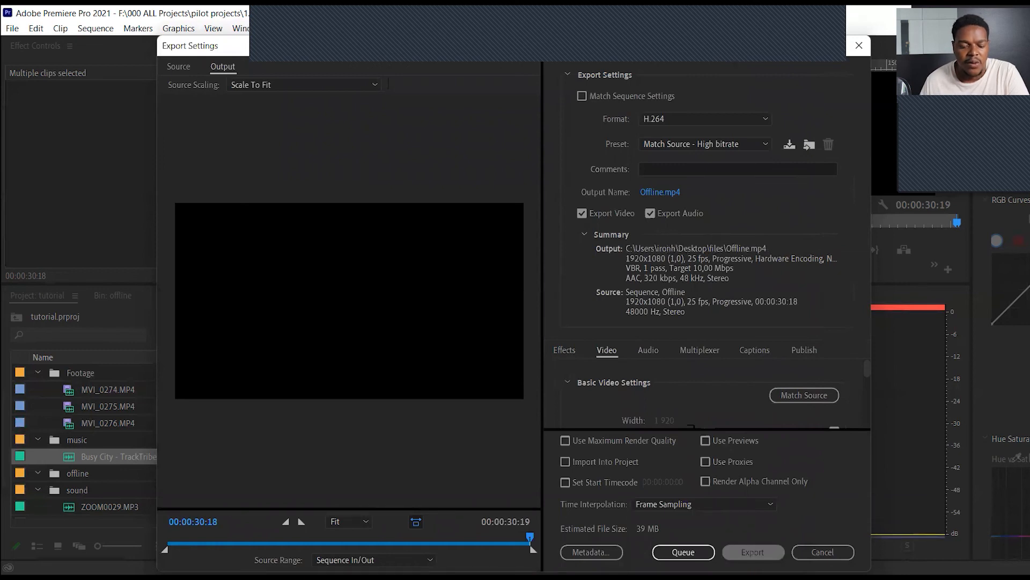
{"action": "left_click", "coordinate": [753, 551]}
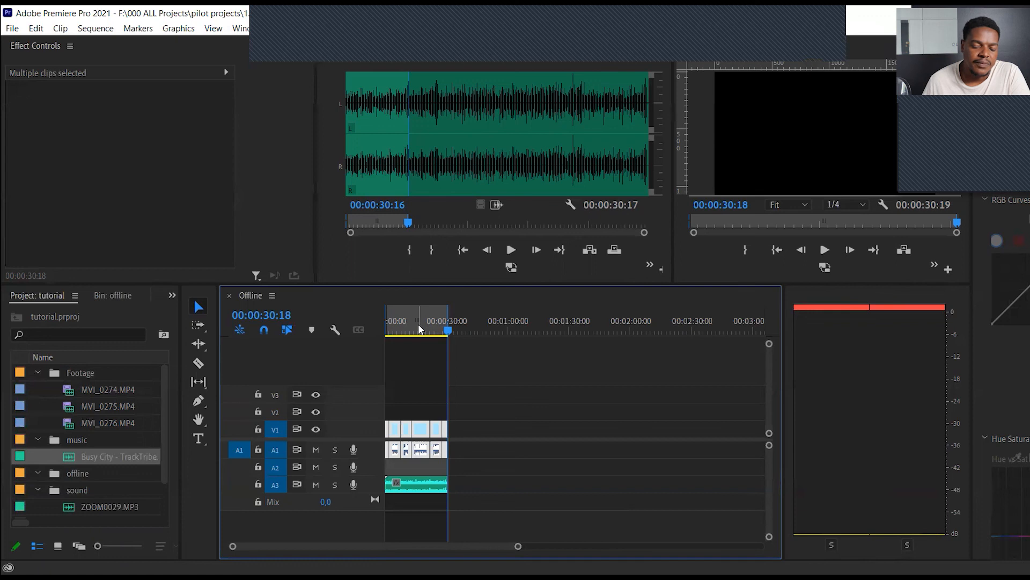
Step: Deselect the clips, place the playhead at 00:00:16:10 and review the Offline sequence's settings
{"action": "left_click", "coordinate": [610, 372]}
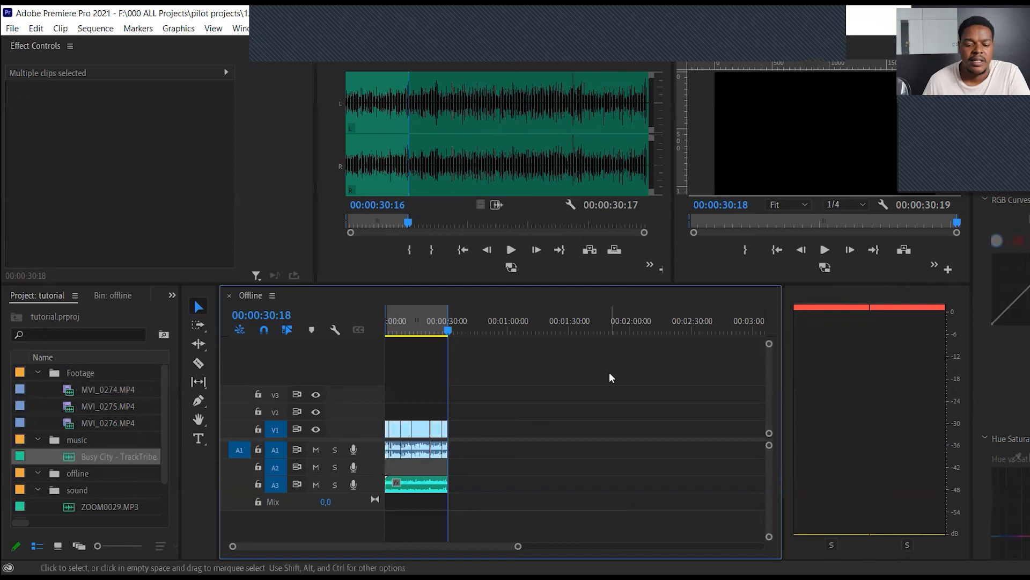
{"action": "left_click", "coordinate": [419, 324]}
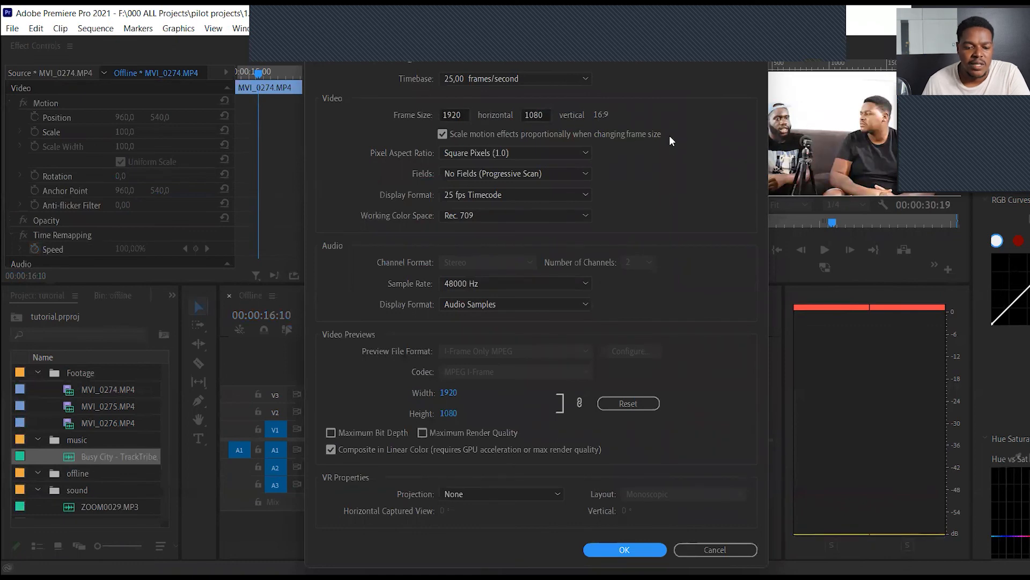
{"action": "left_click", "coordinate": [632, 552]}
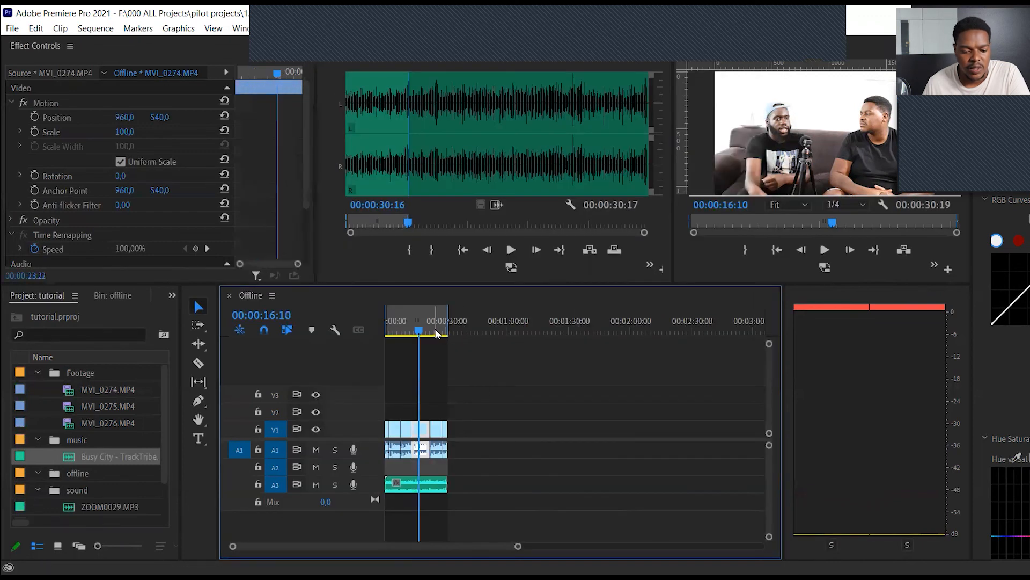
Step: Place the playhead at 00:00:23:14 and inspect the properties of the MVI_0274.MP4 clip there
{"action": "left_click", "coordinate": [434, 332]}
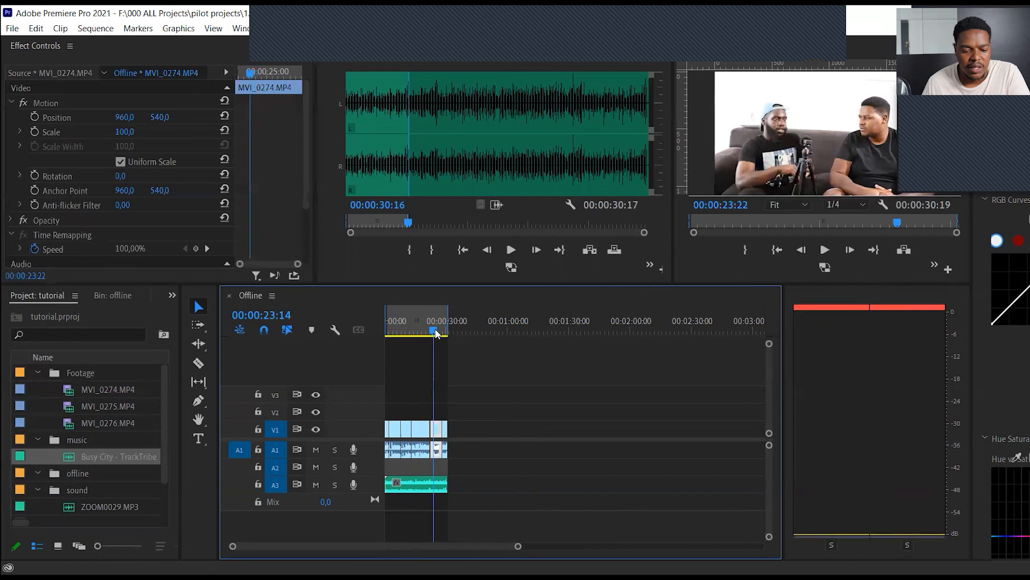
{"action": "right_click", "coordinate": [437, 430]}
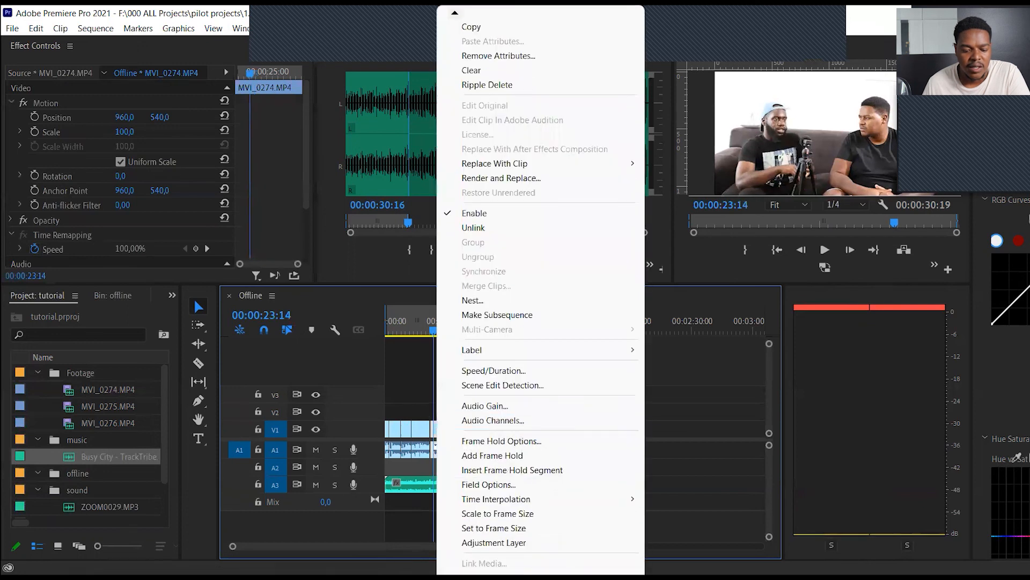
{"action": "scroll", "coordinate": [491, 553], "scroll_direction": "down", "scroll_amount": 5}
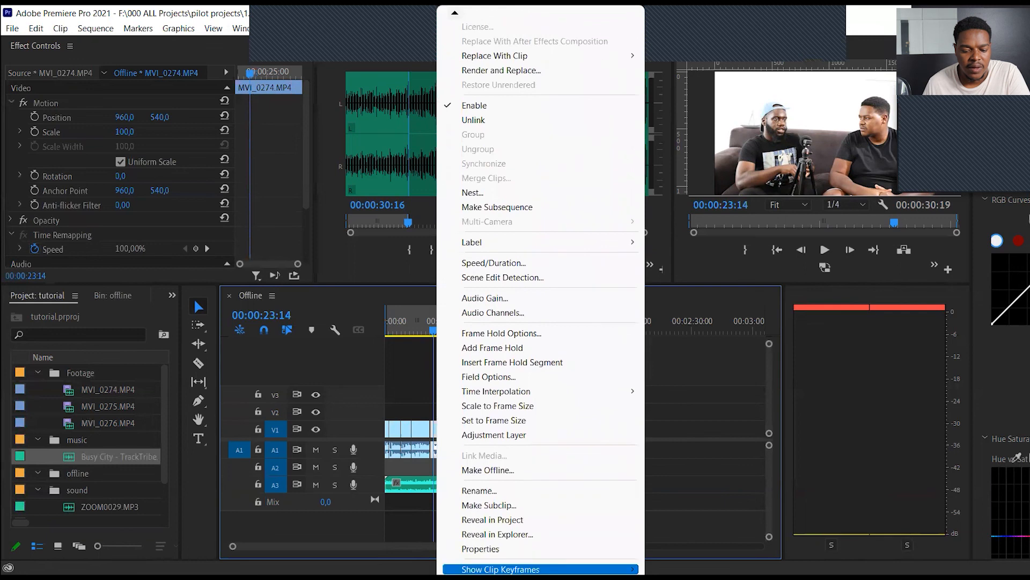
{"action": "left_click", "coordinate": [491, 550]}
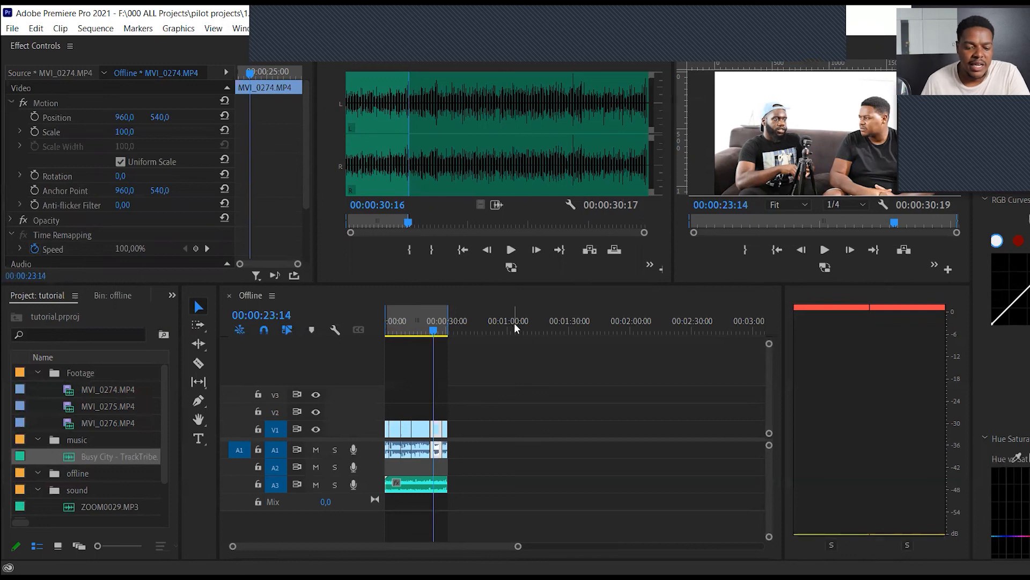
Step: Save the project under the name tutorial in the files folder on the Desktop
{"action": "left_click", "coordinate": [12, 28]}
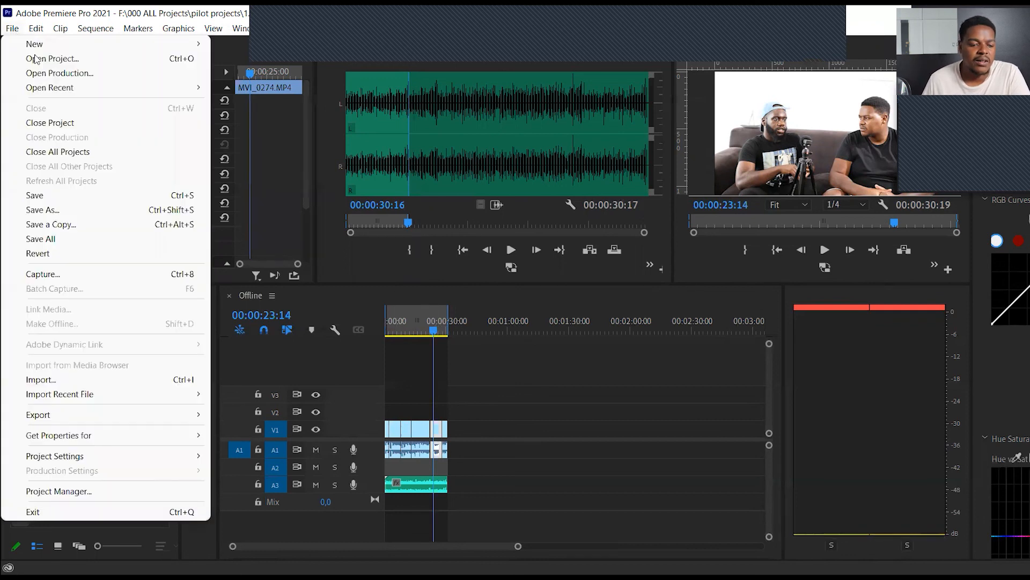
{"action": "left_click", "coordinate": [70, 210]}
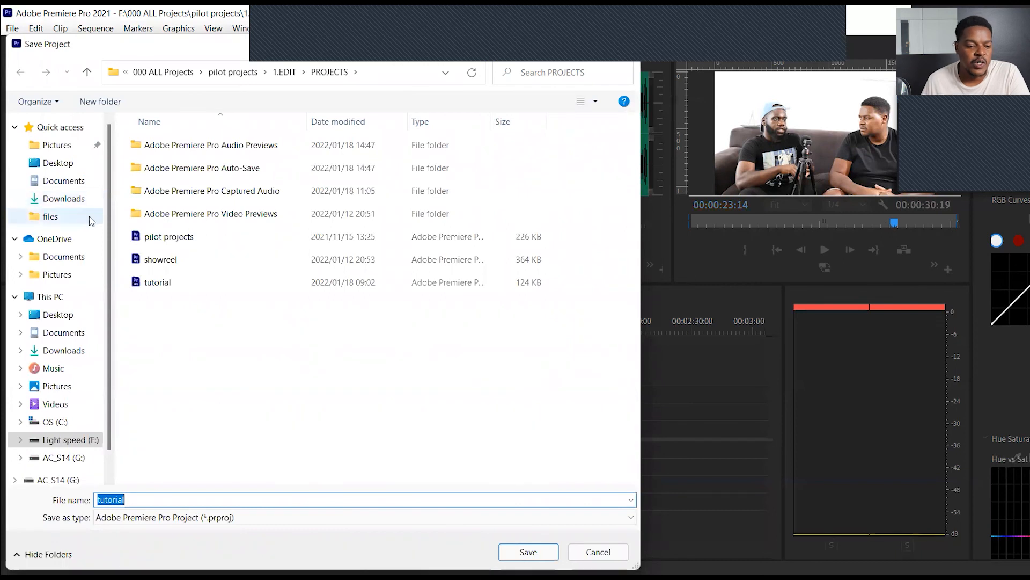
{"action": "left_click", "coordinate": [67, 164]}
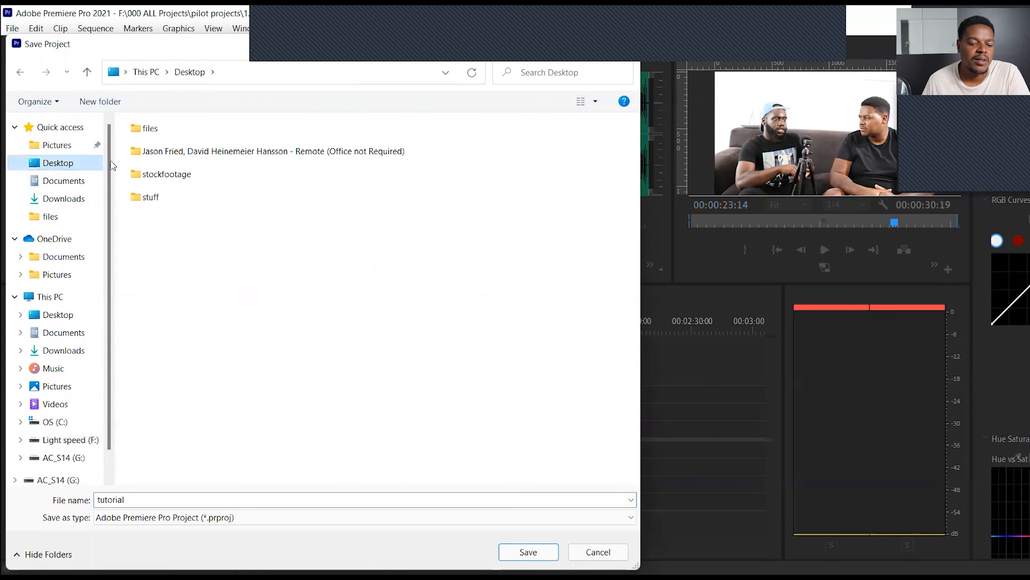
{"action": "left_click", "coordinate": [159, 135]}
{"action": "double_click", "coordinate": [159, 134]}
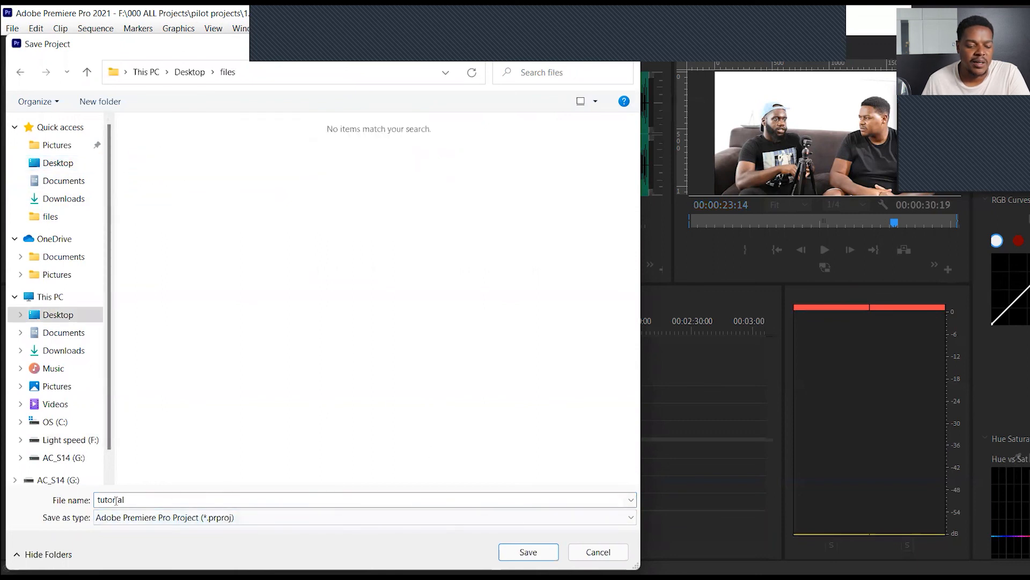
{"action": "left_click", "coordinate": [526, 552]}
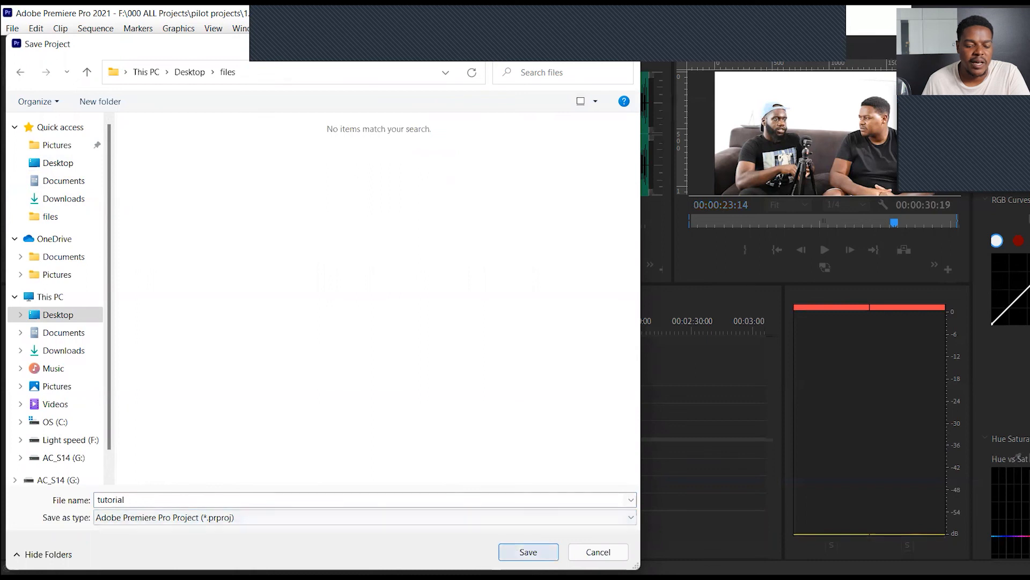